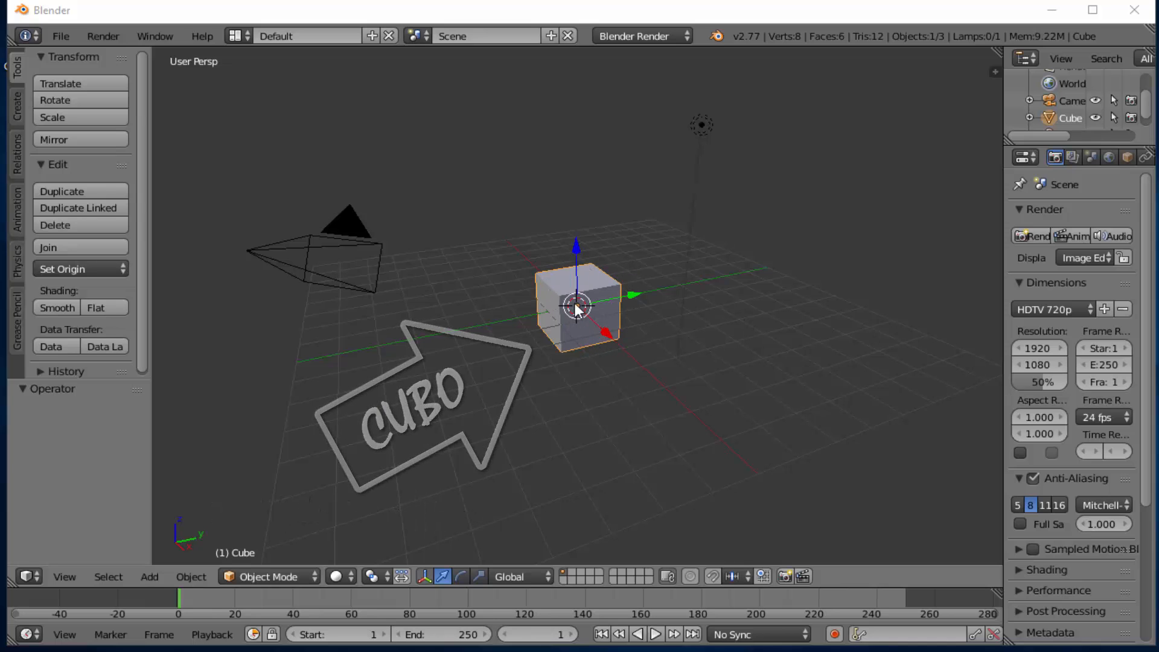
Play the default cube scene's timeline, pause it, and return to the first frame
left_click(655, 634)
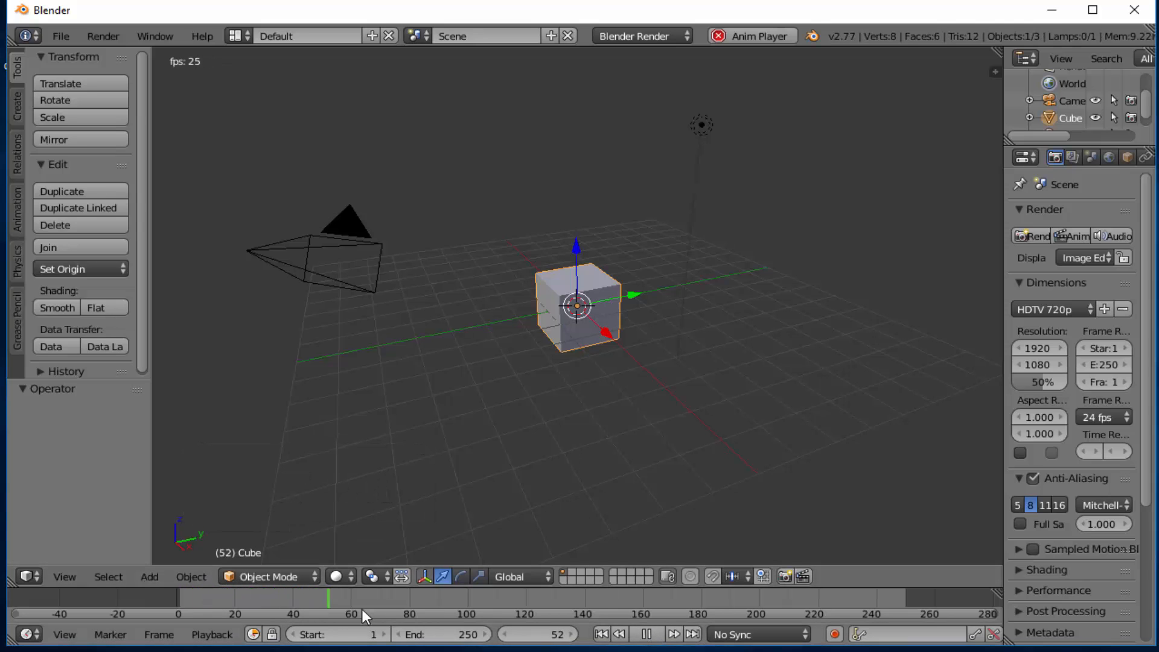
left_click(647, 634)
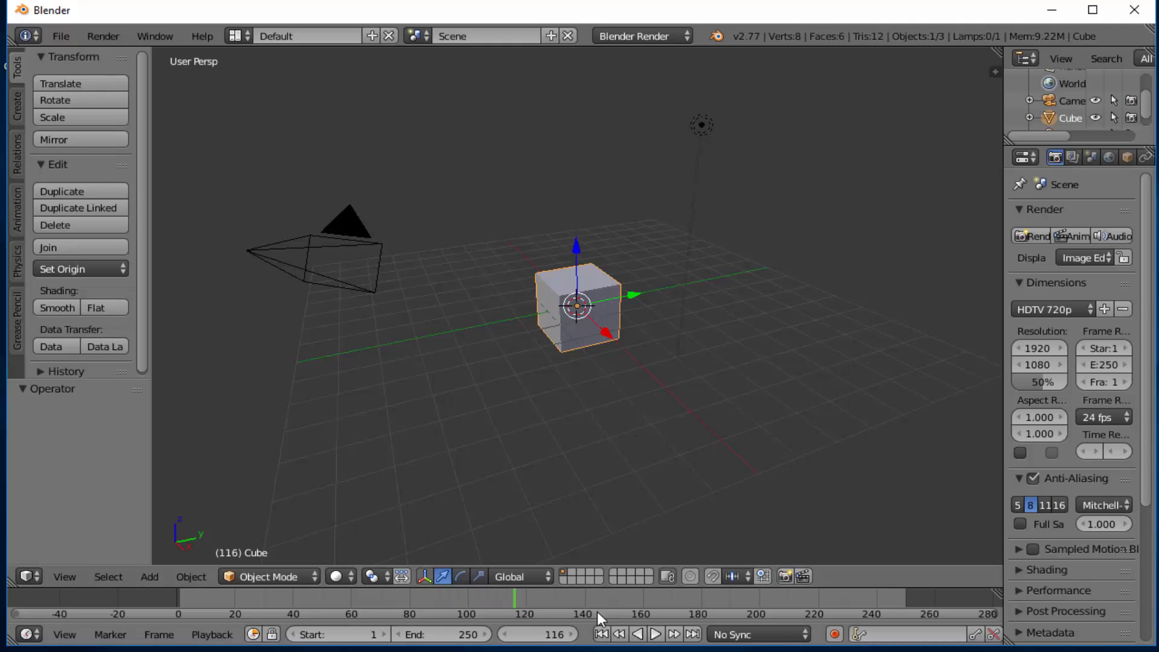
left_click(601, 634)
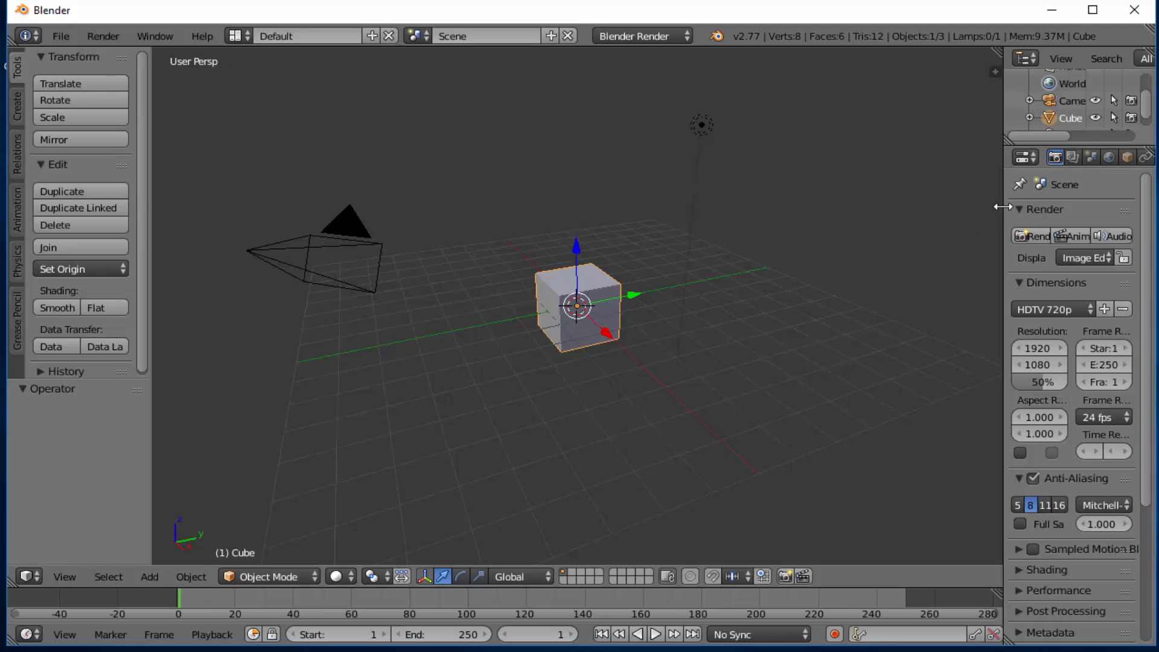
Widen the properties editor and show the cube's modifier settings followed by its particle settings
left_click_drag(1003, 206, 872, 204)
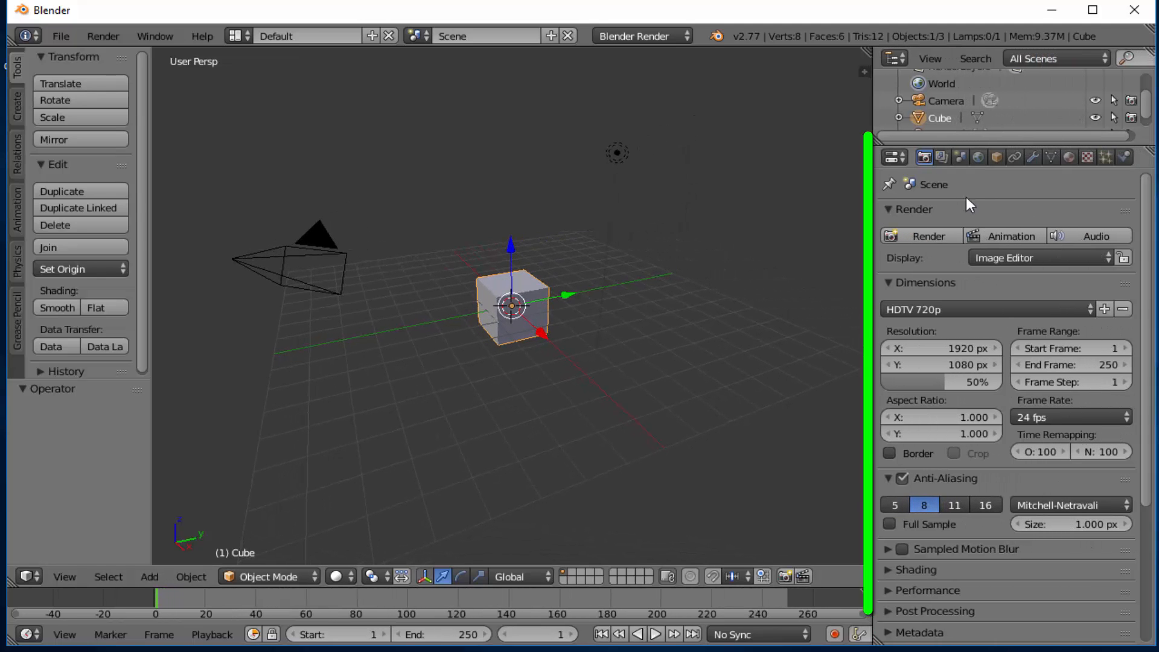
left_click(1034, 155)
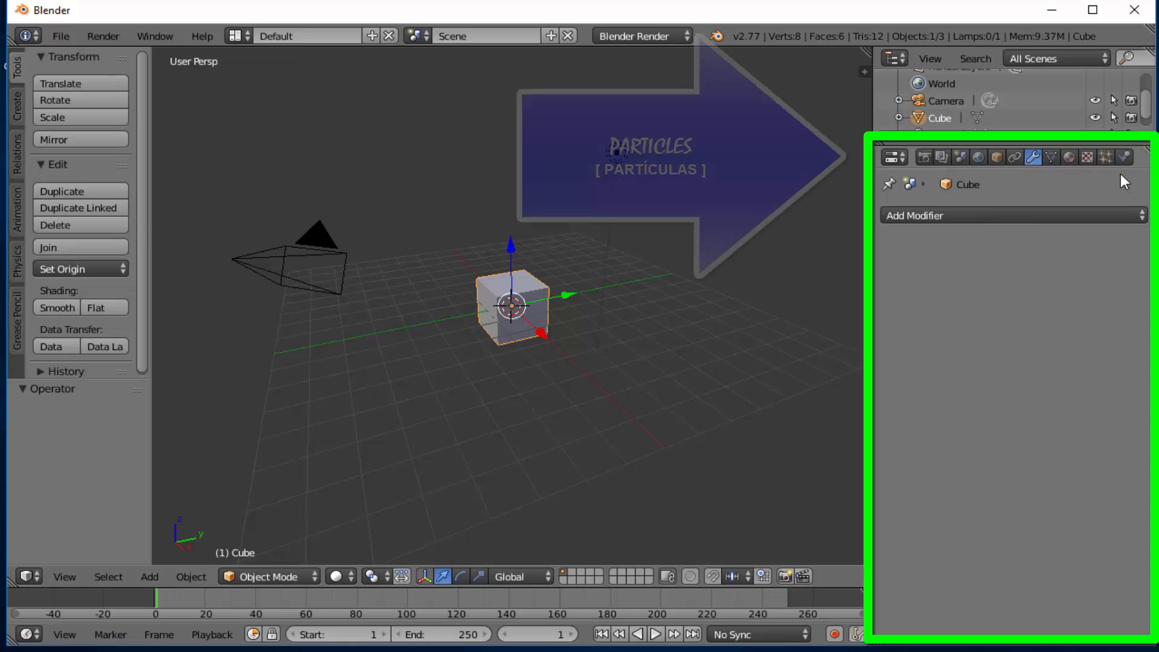
left_click(1107, 156)
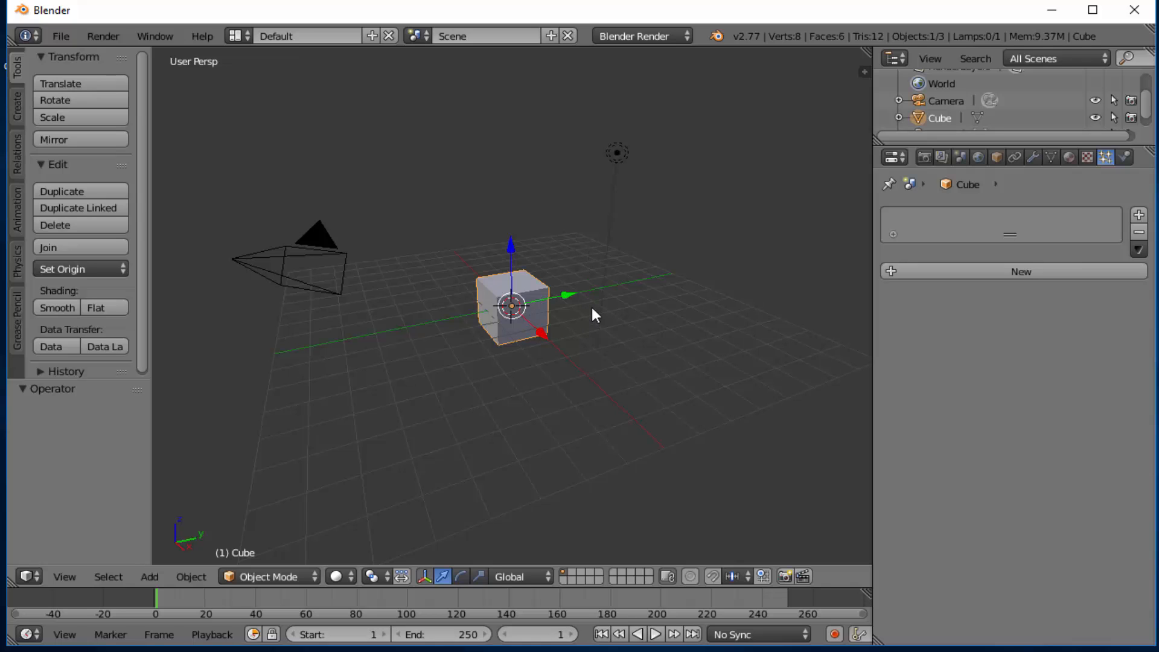
Put the cube into Edit Mode and display it in wireframe
scroll(592, 309, "up", 4)
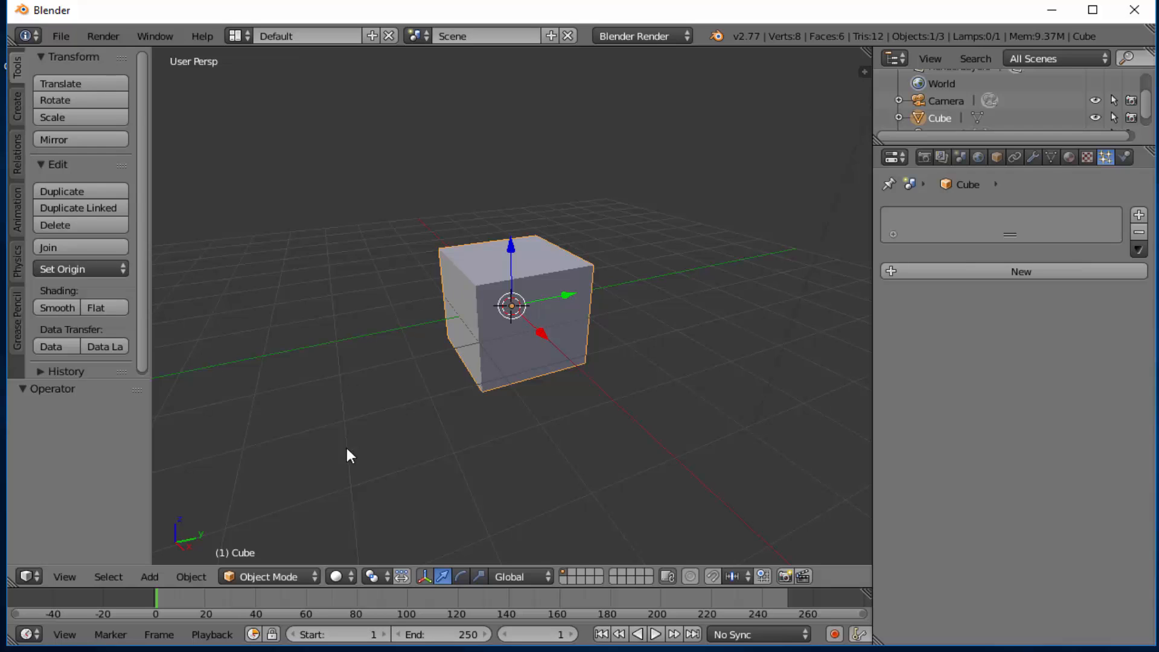
left_click(266, 575)
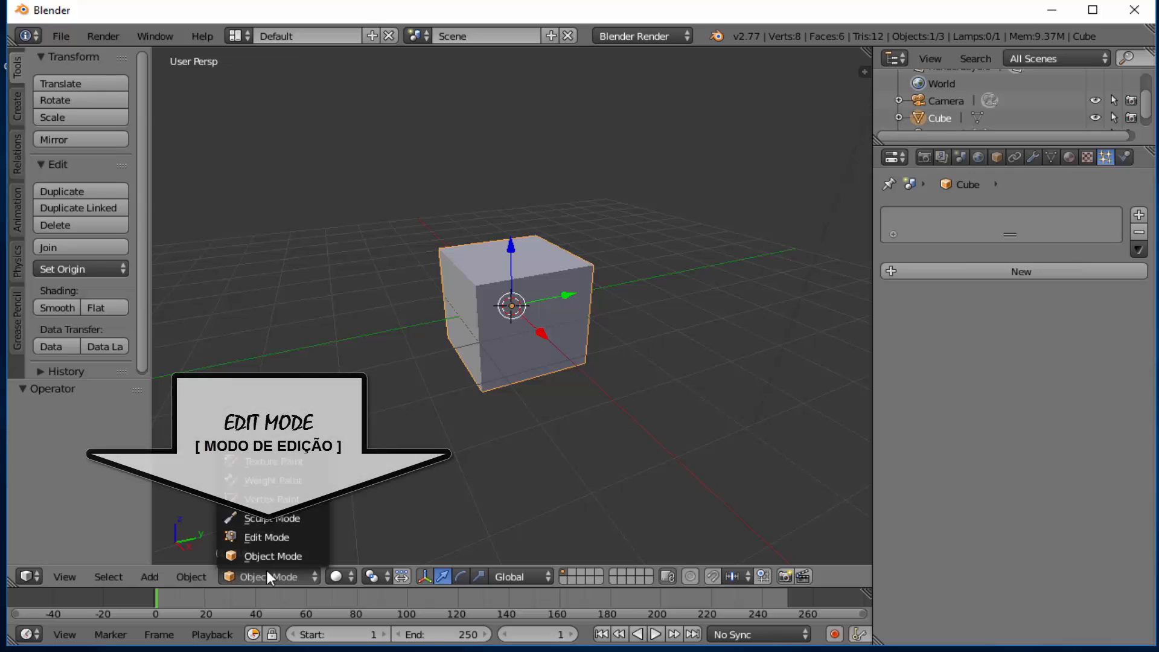
left_click(273, 537)
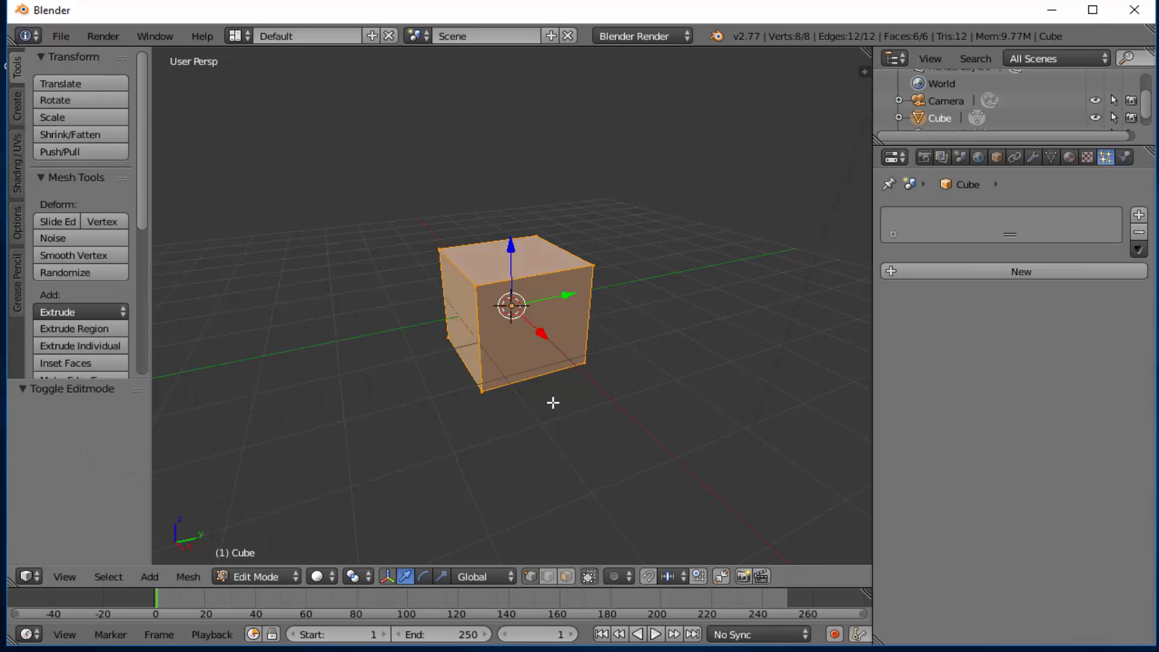
key("z")
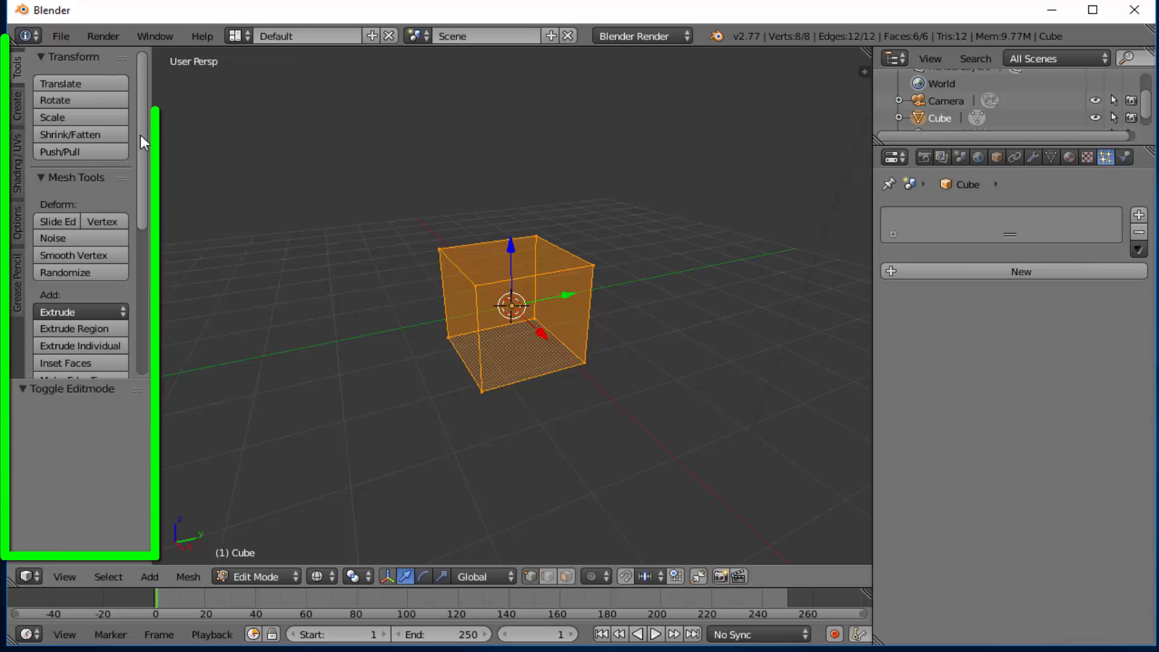
Subdivide the whole cube mesh three times with one cut each, and restore solid shading
scroll(139, 142, "down", 2)
mouse_move(138, 146)
left_mouse_down()
mouse_move(139, 219)
mouse_move(151, 158)
left_mouse_up()
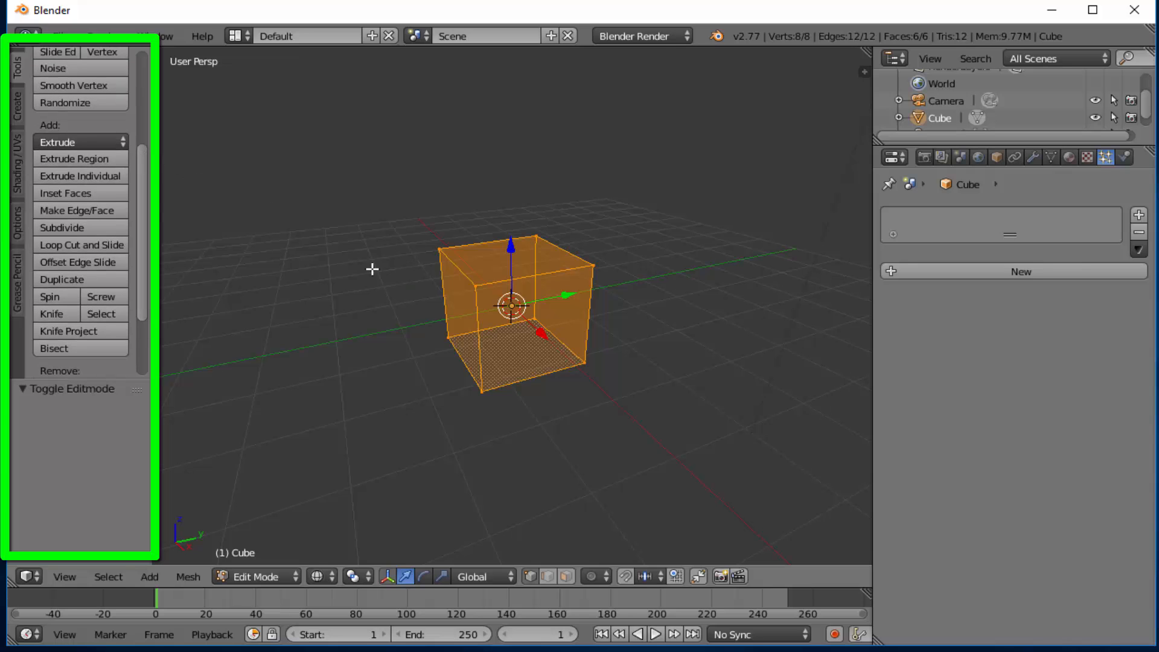
left_click(72, 228)
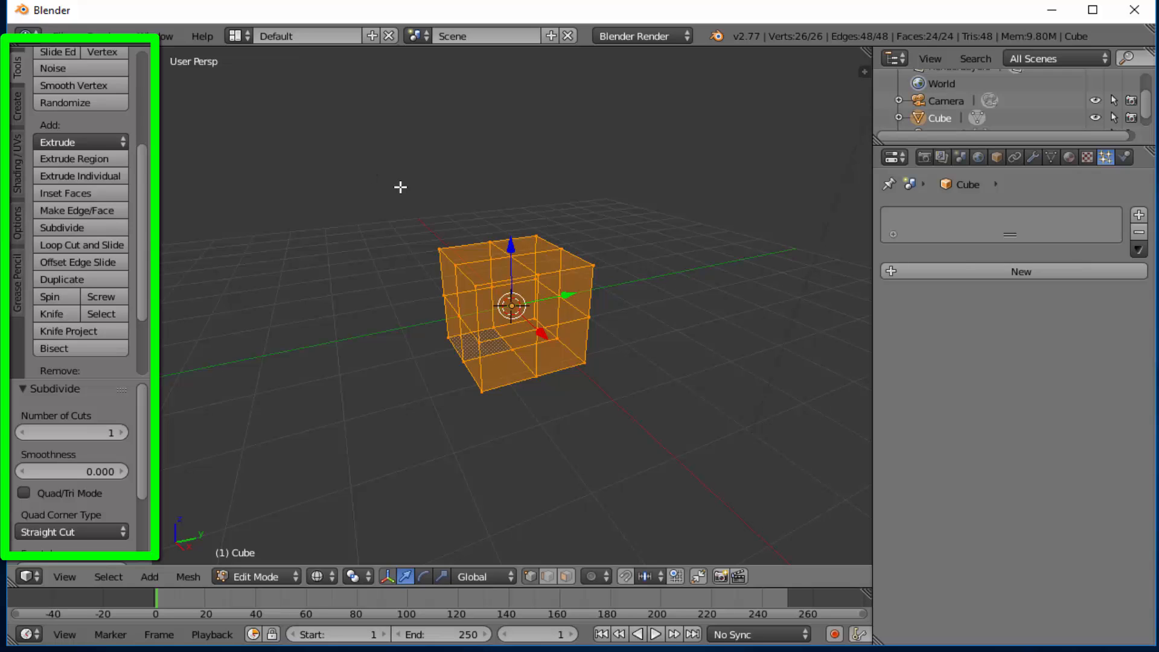
left_click(68, 231)
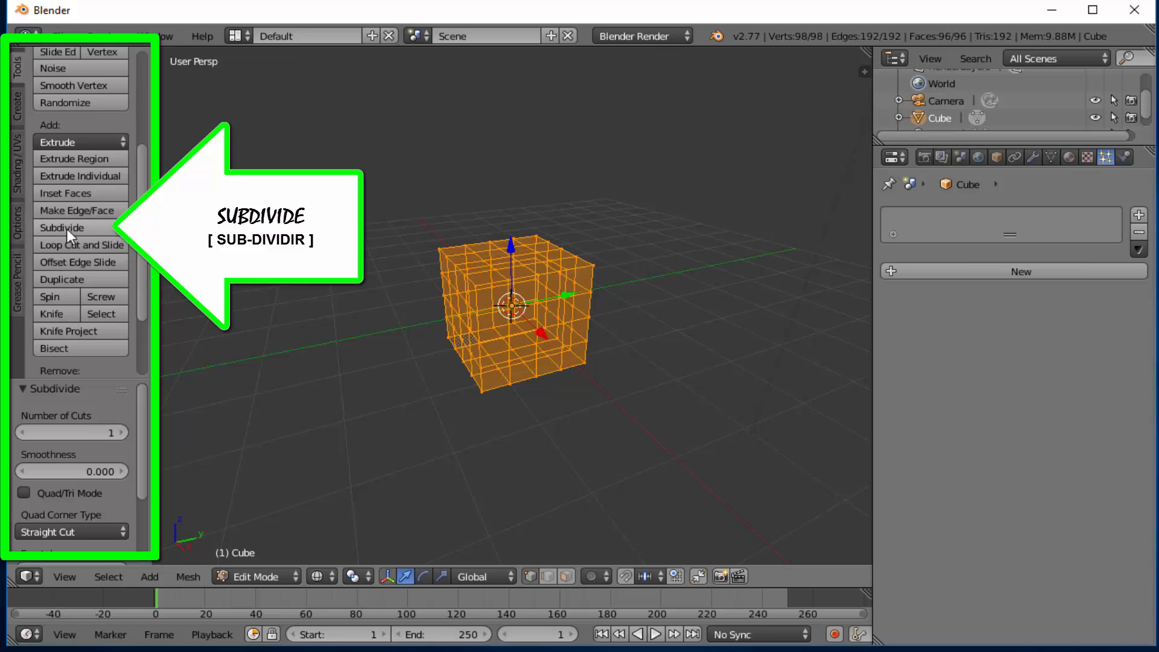
left_click(66, 229)
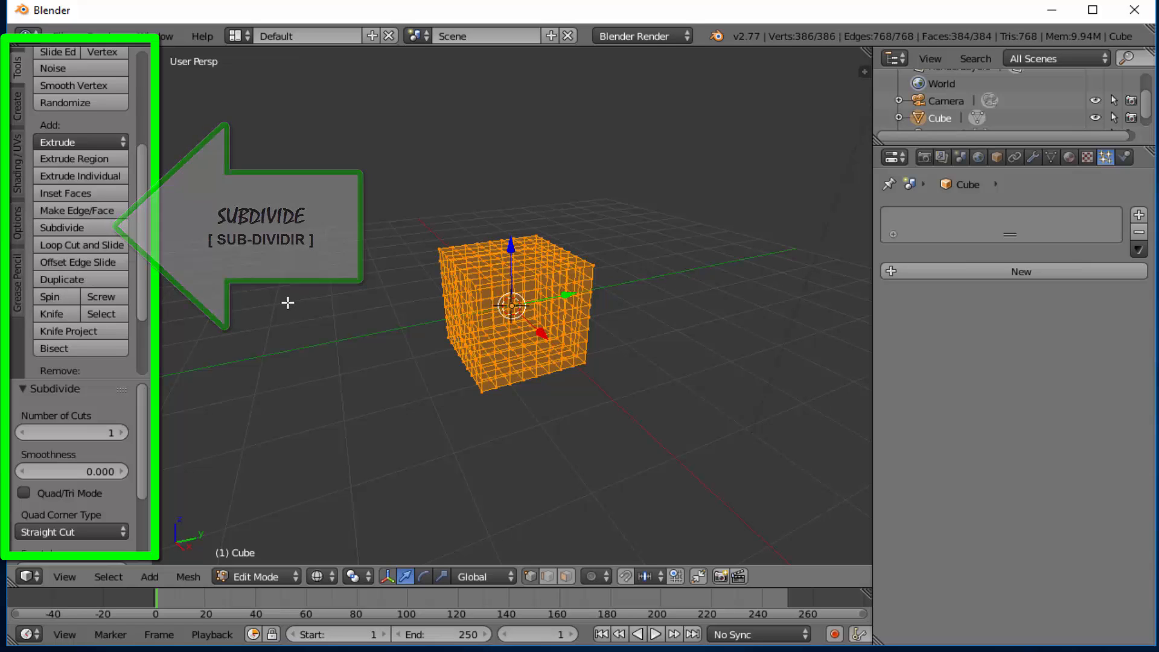
key("z")
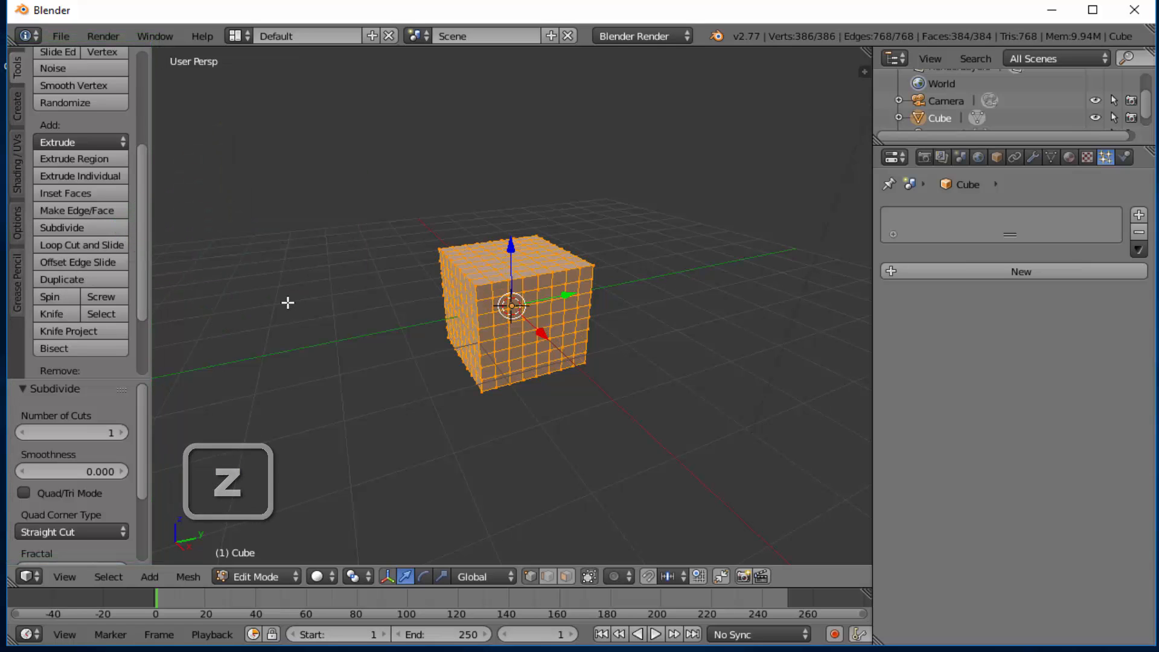
middle_click_drag(701, 401, 714, 379)
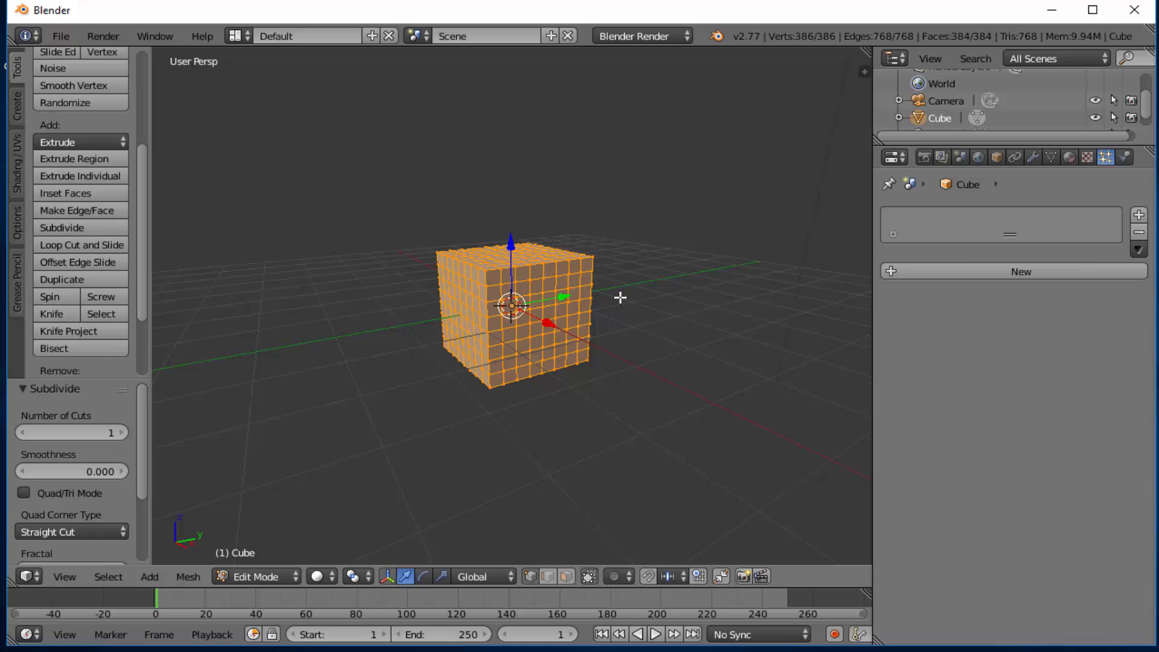
Return the cube to Object Mode and apply the Quick Explode effect to it
left_click(248, 577)
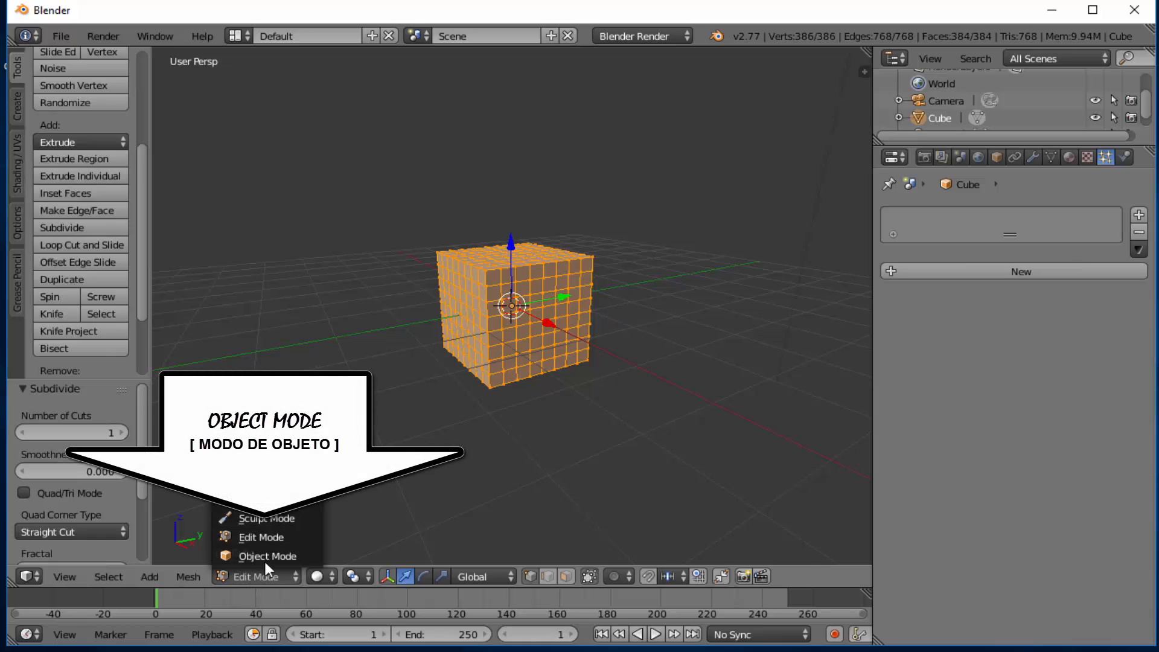
left_click(265, 555)
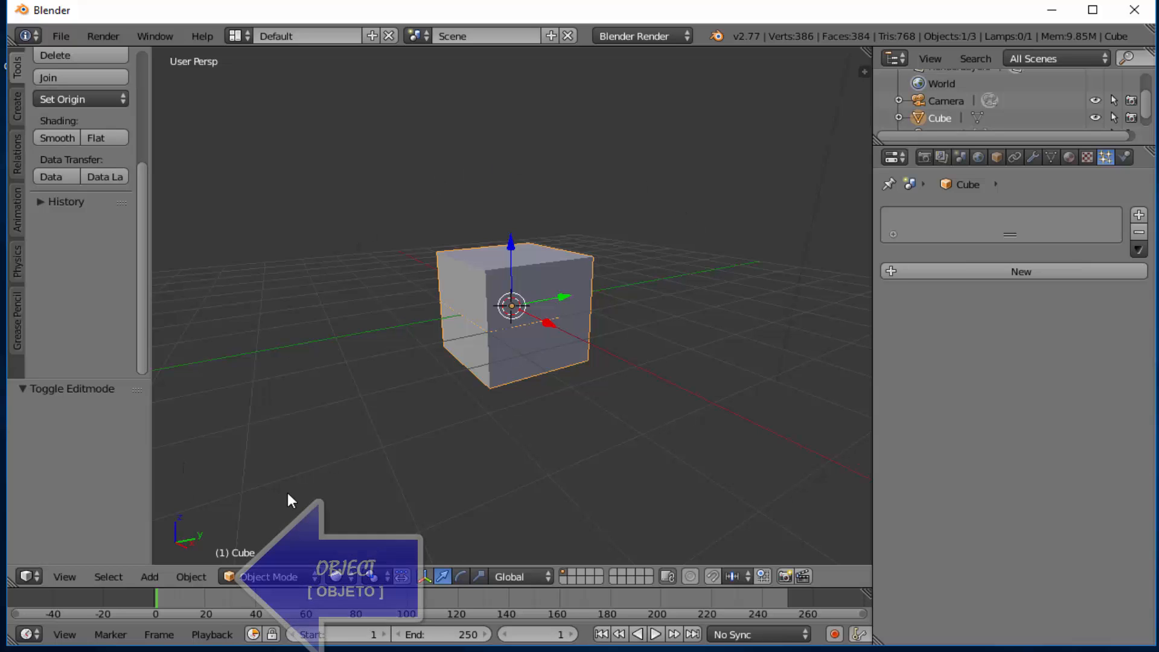
left_click(192, 575)
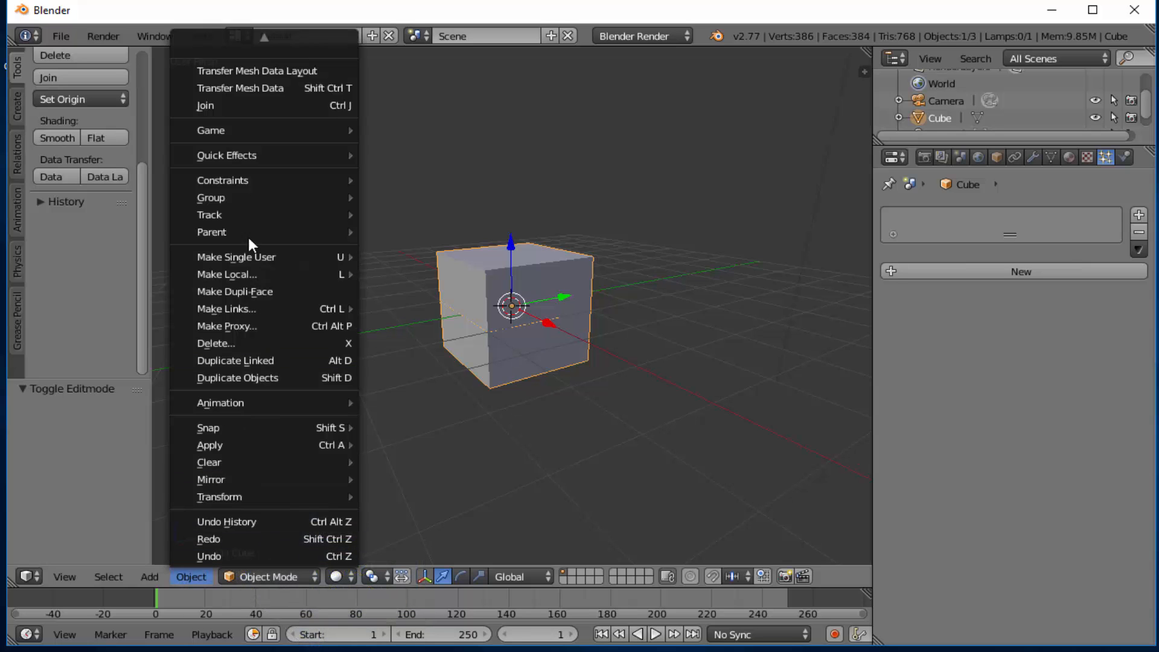
mouse_move(276, 154)
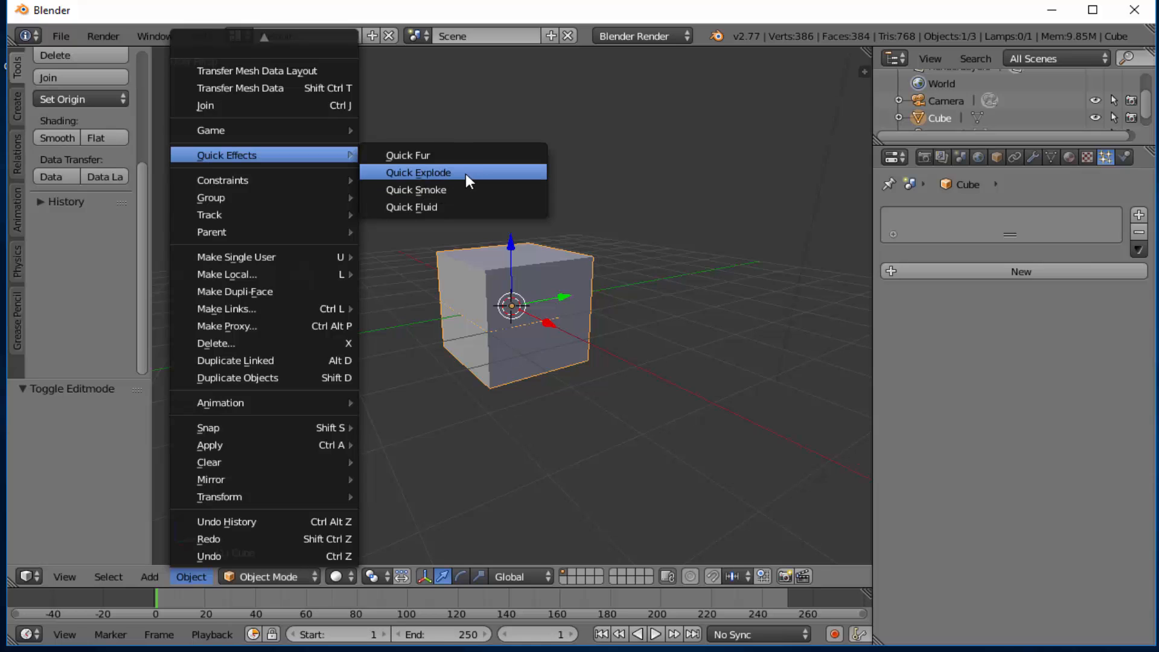
left_click(426, 172)
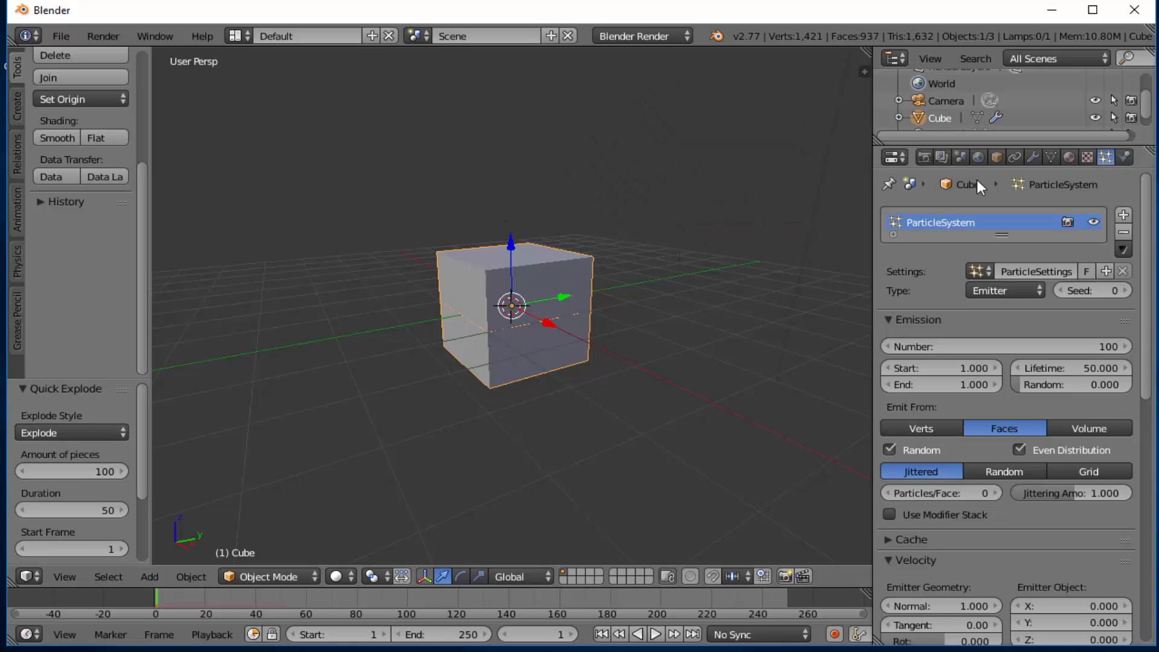
Review the cube's Explode modifier and the emission, velocity and physics settings of its particle system
left_click(1033, 158)
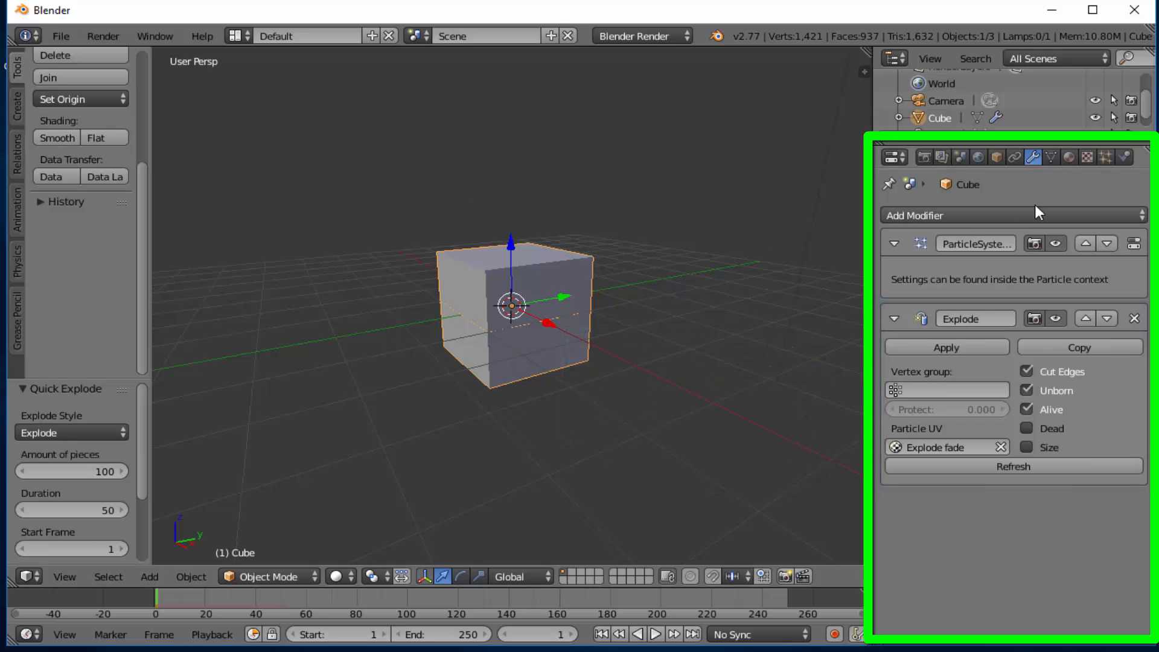
left_click(1105, 158)
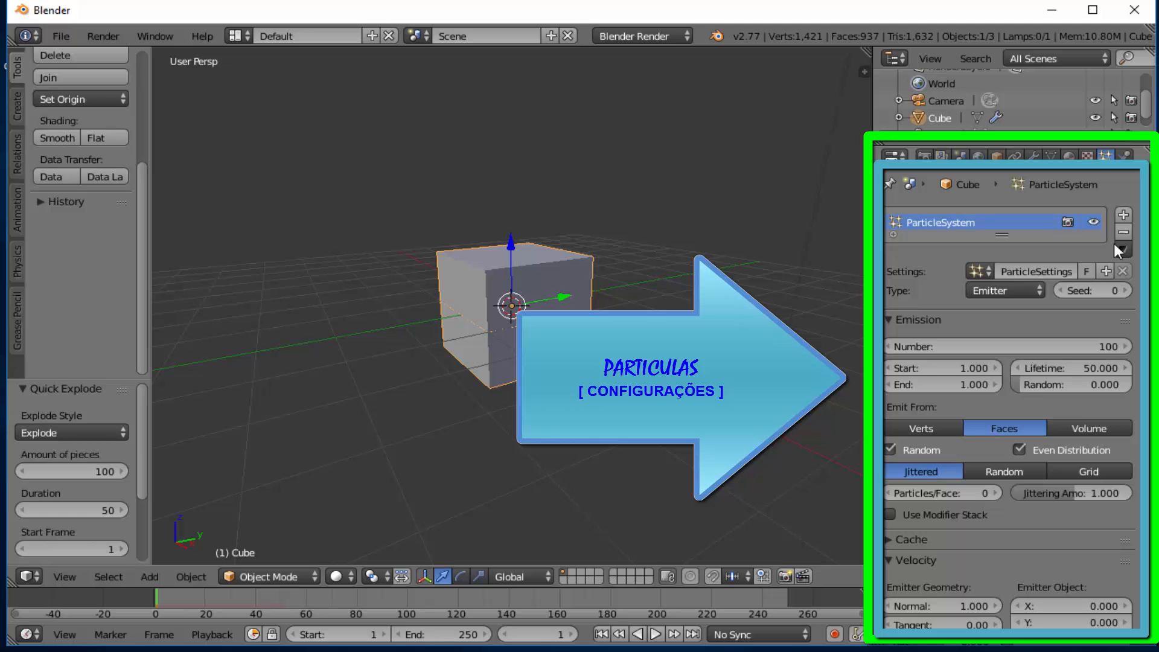
scroll(1007, 398, "down", 12)
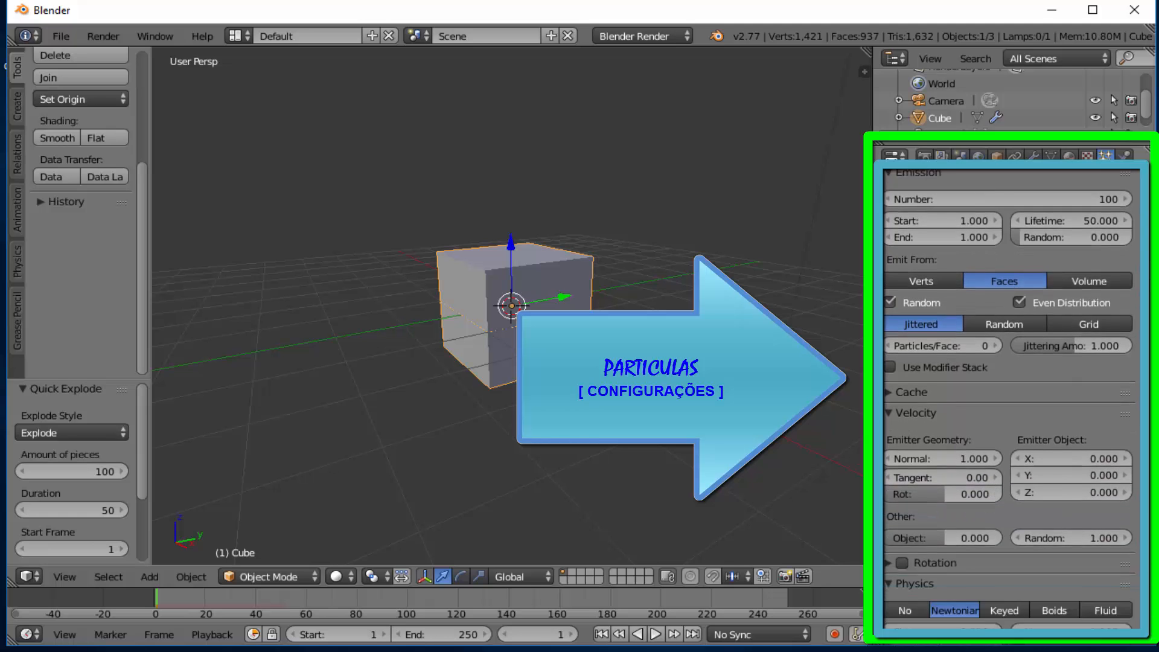
scroll(1007, 398, "up", 12)
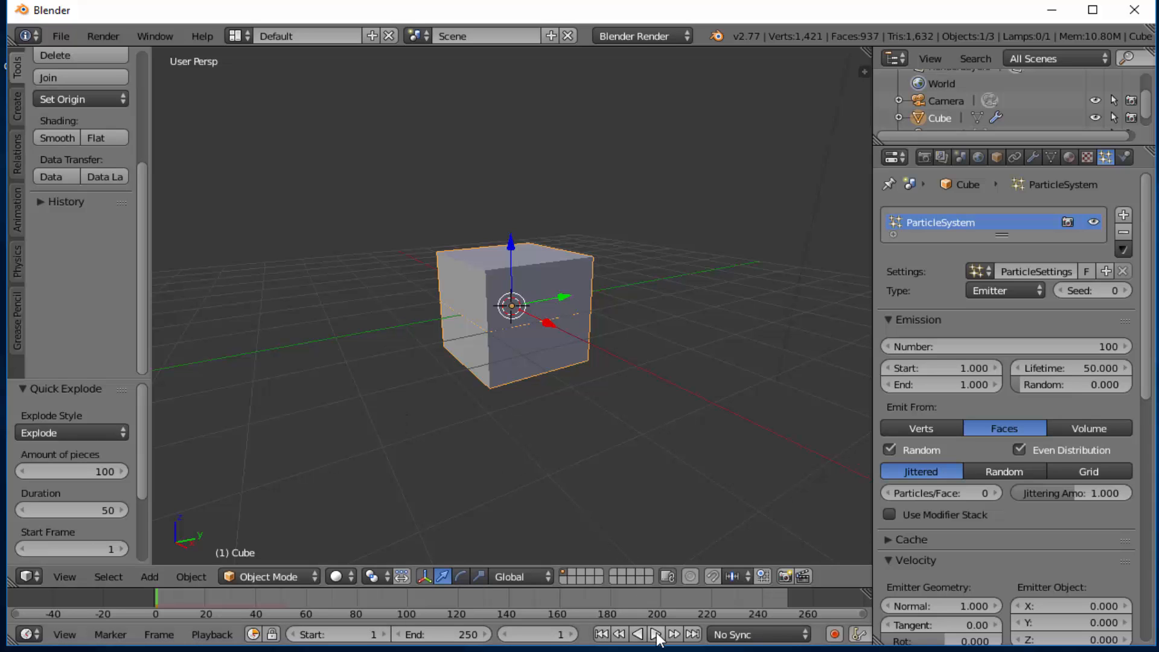
Play the explosion up to frame 16 and examine the cube's fragments from several angles and distances
key("alt+a")
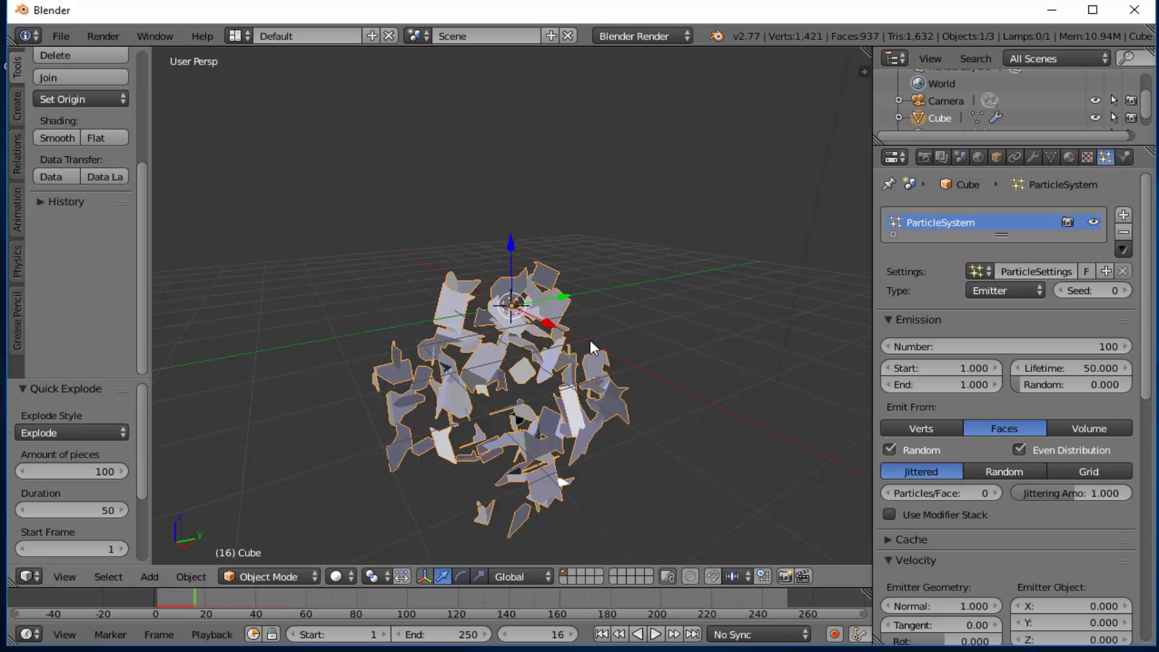
middle_click_drag(610, 430, 630, 396)
scroll(630, 395, "down", 4)
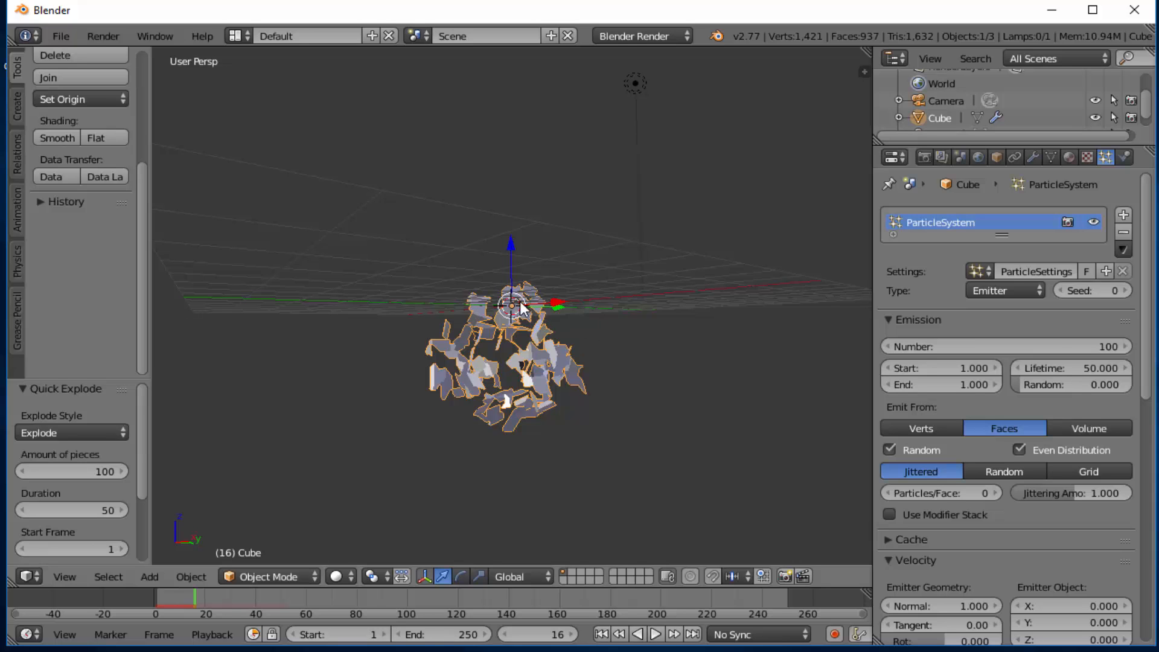
scroll(555, 418, "up", 5)
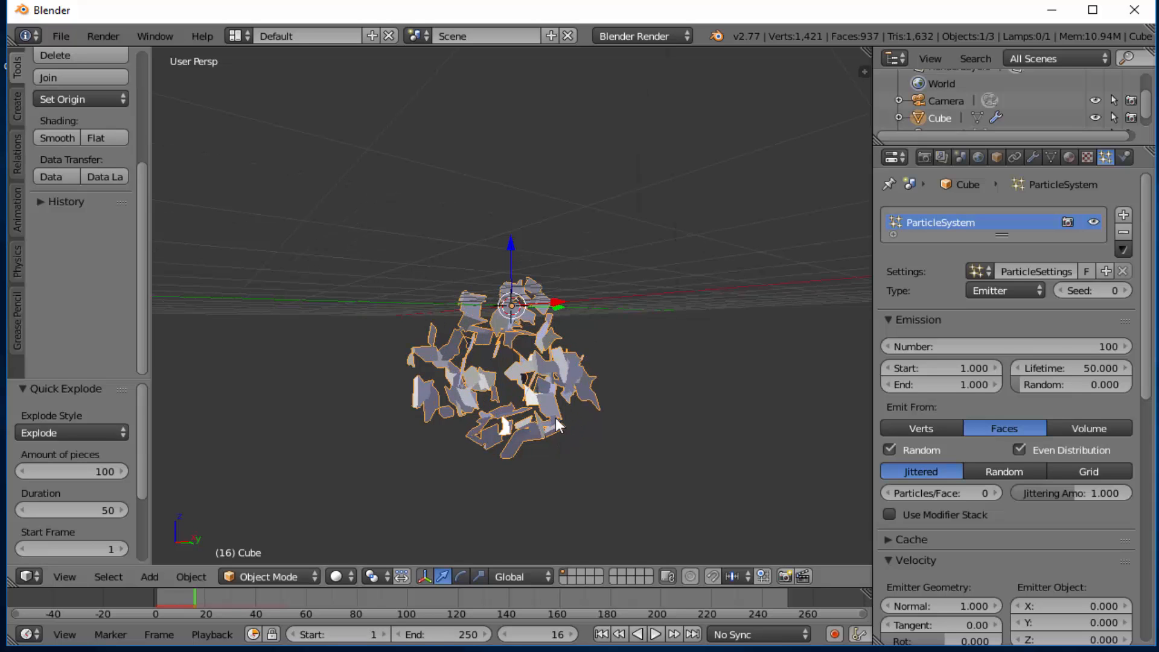
middle_click_drag(556, 419, 637, 398)
scroll(639, 396, "down", 5)
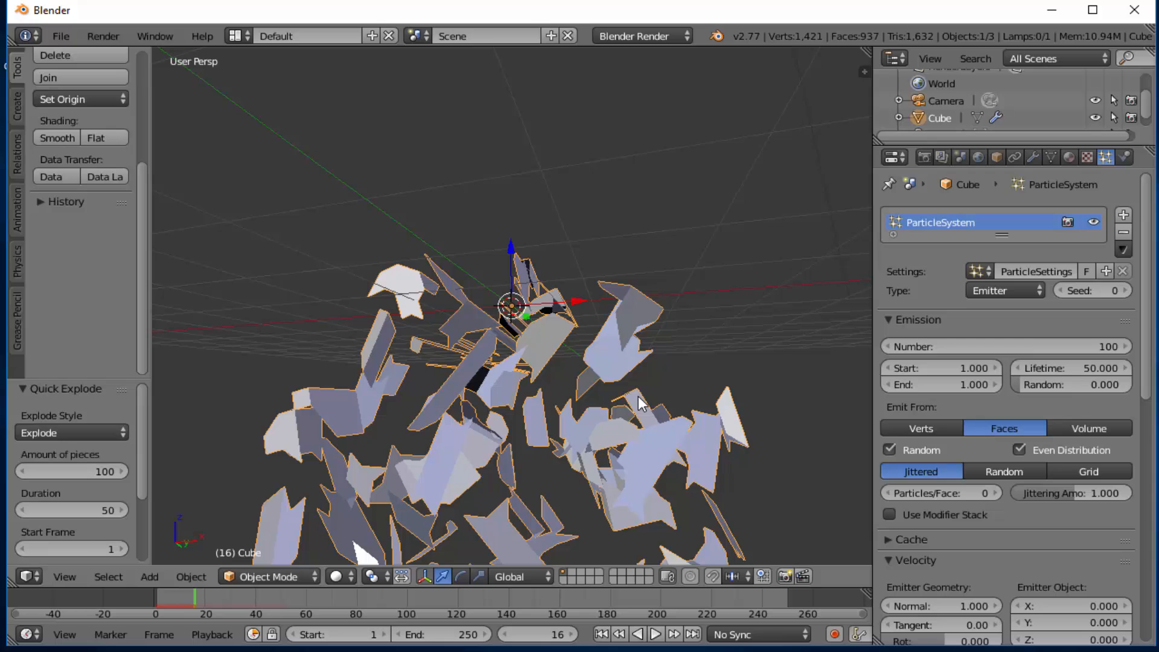
middle_click_drag(784, 411, 168, 355)
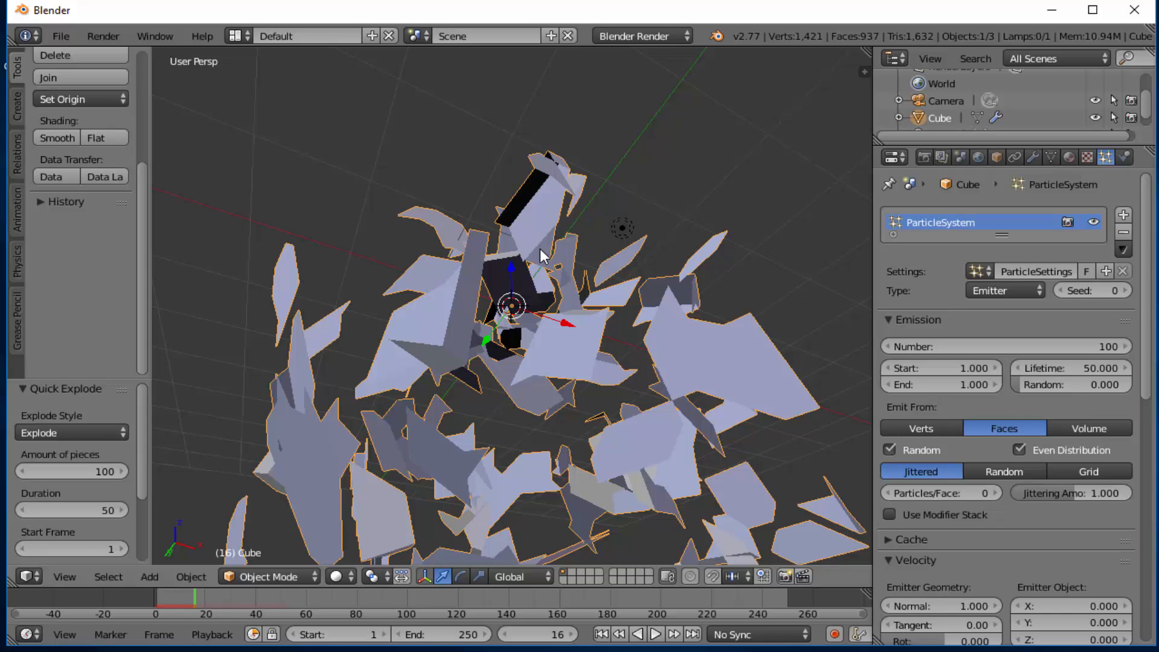
middle_click_drag(543, 251, 543, 336)
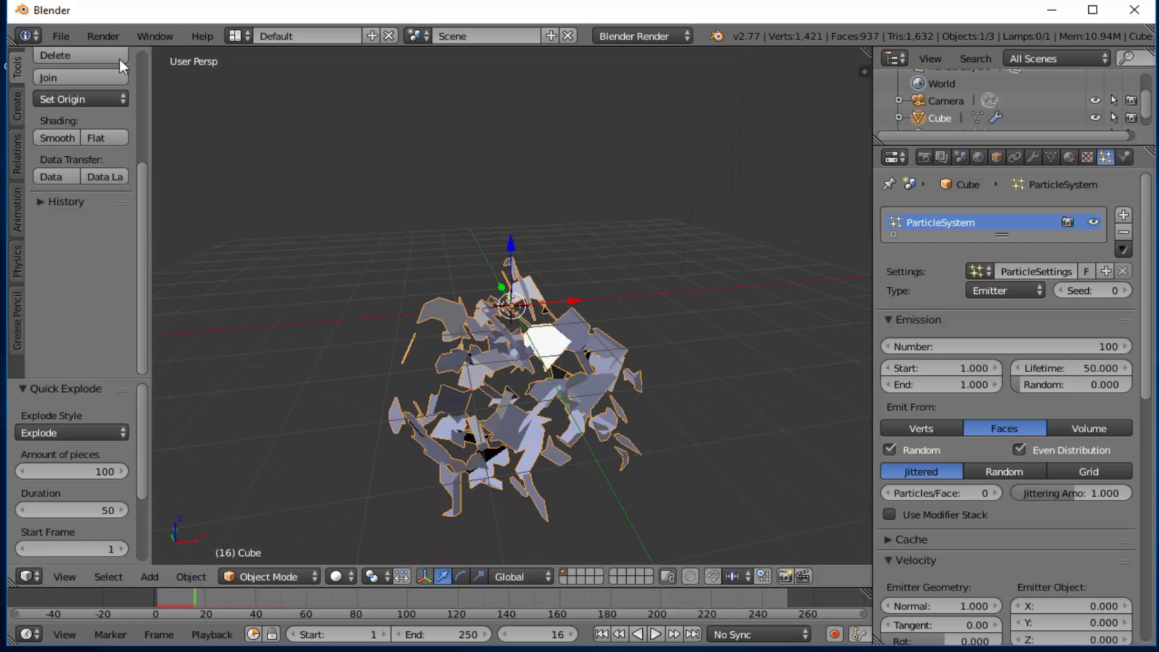
Search the add-ons in User Preferences for "fracture" and close the preferences window
left_click(59, 35)
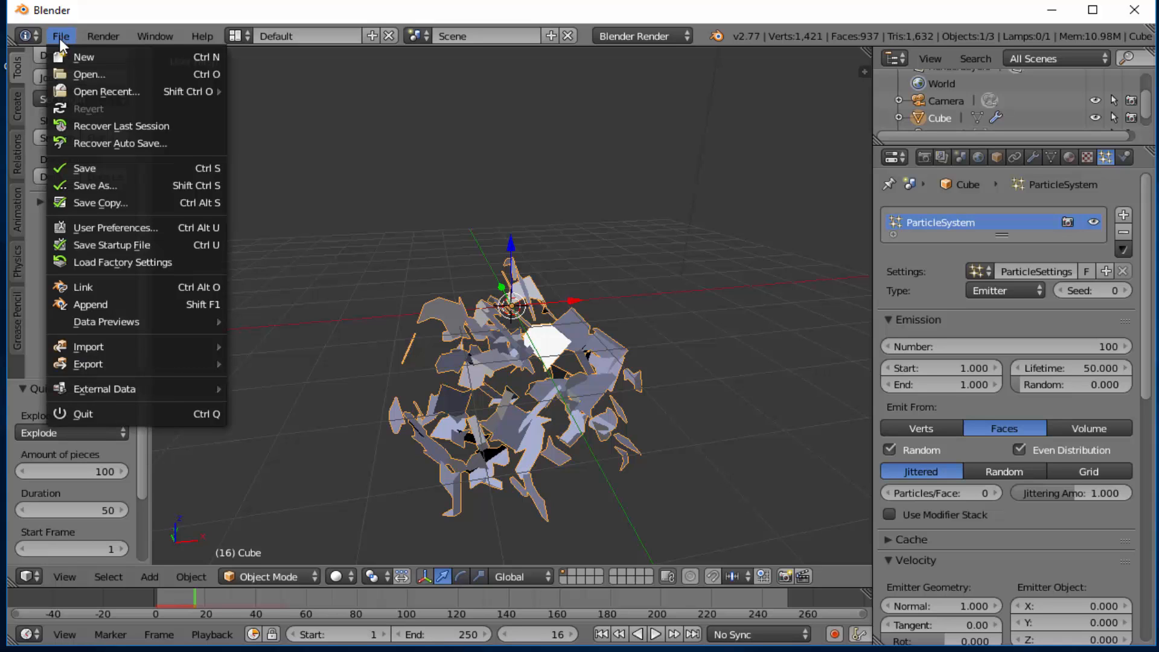
left_click(94, 231)
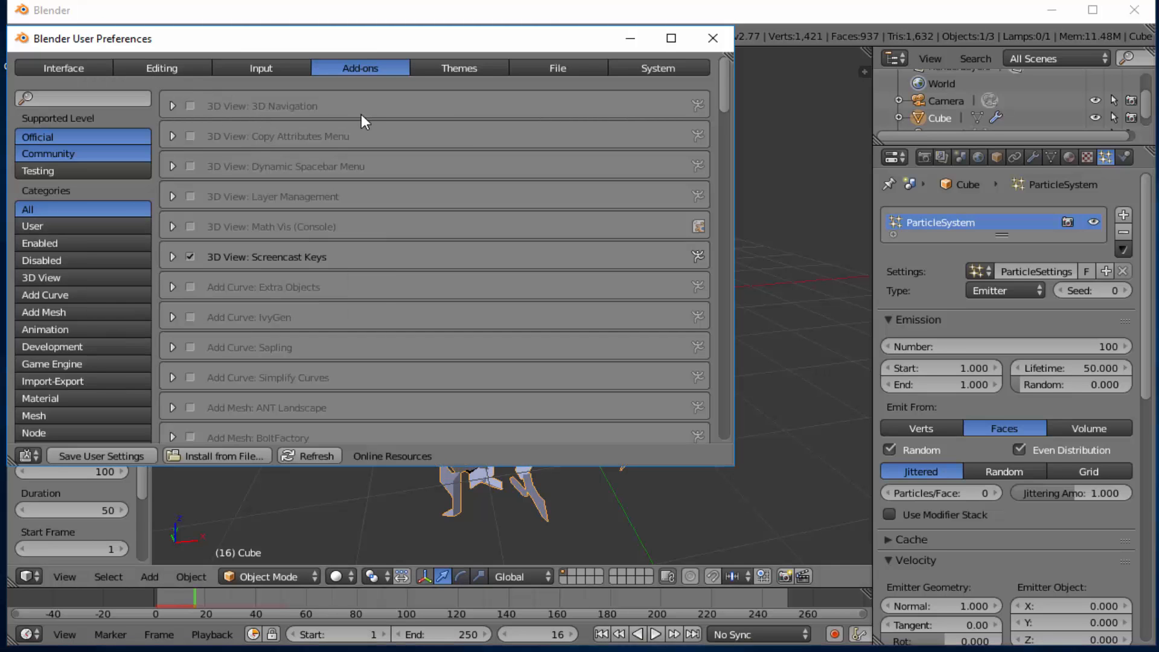
left_click(52, 100)
type("fracture")
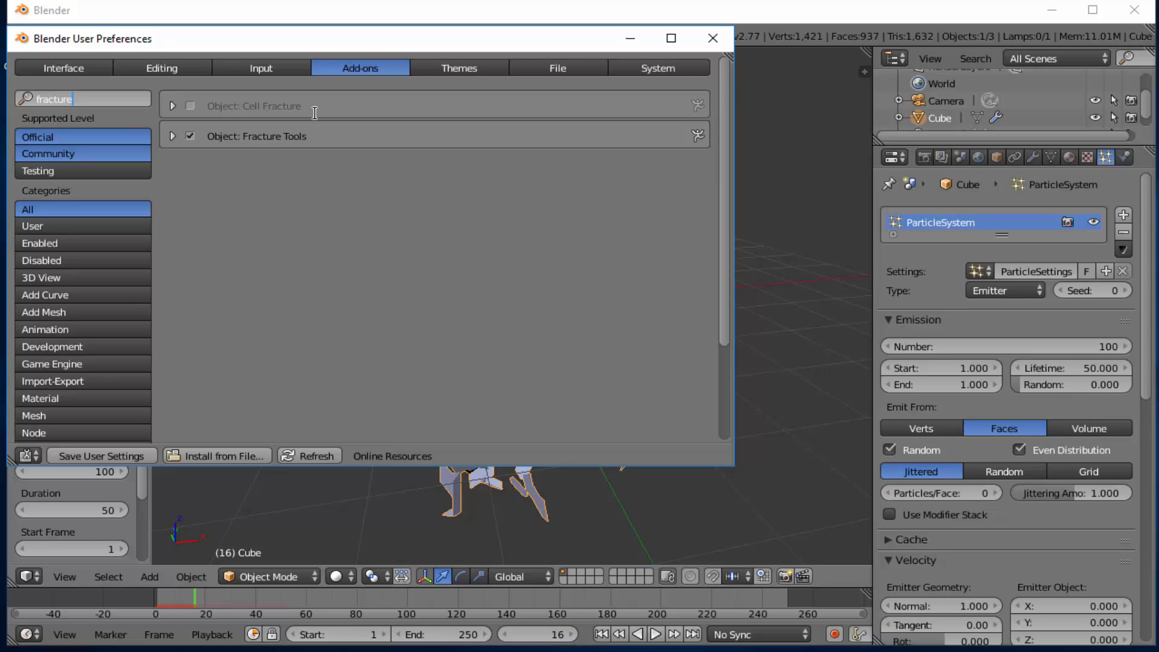
left_click(715, 39)
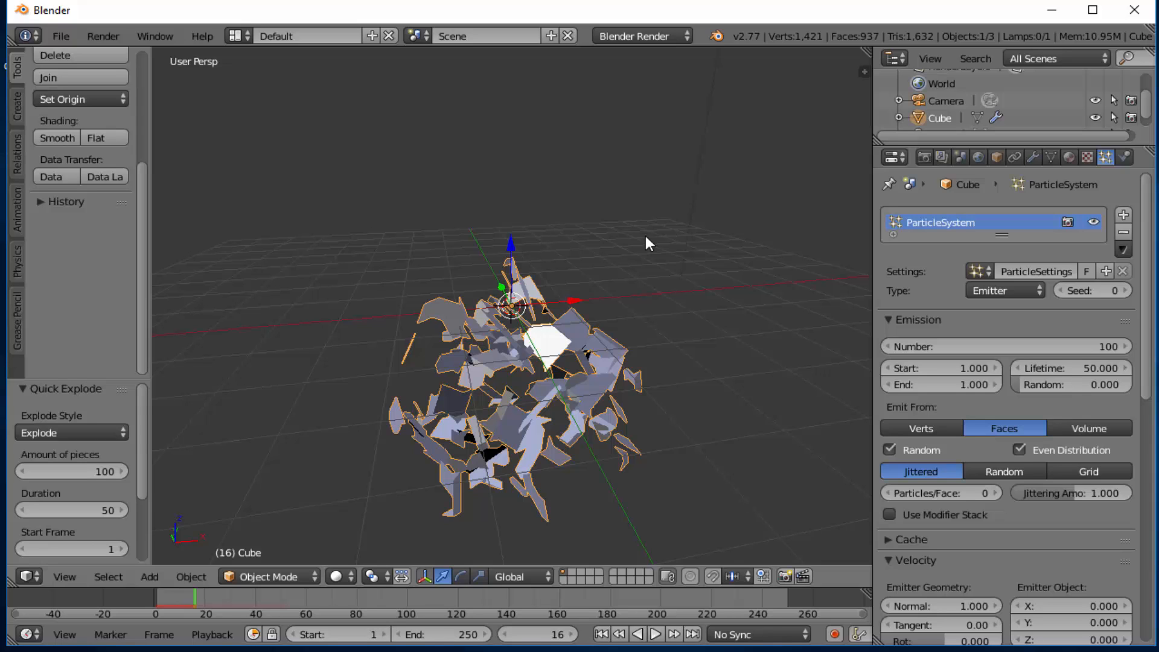
Add a Solidify modifier to the exploded cube
middle_click_drag(653, 267, 736, 265)
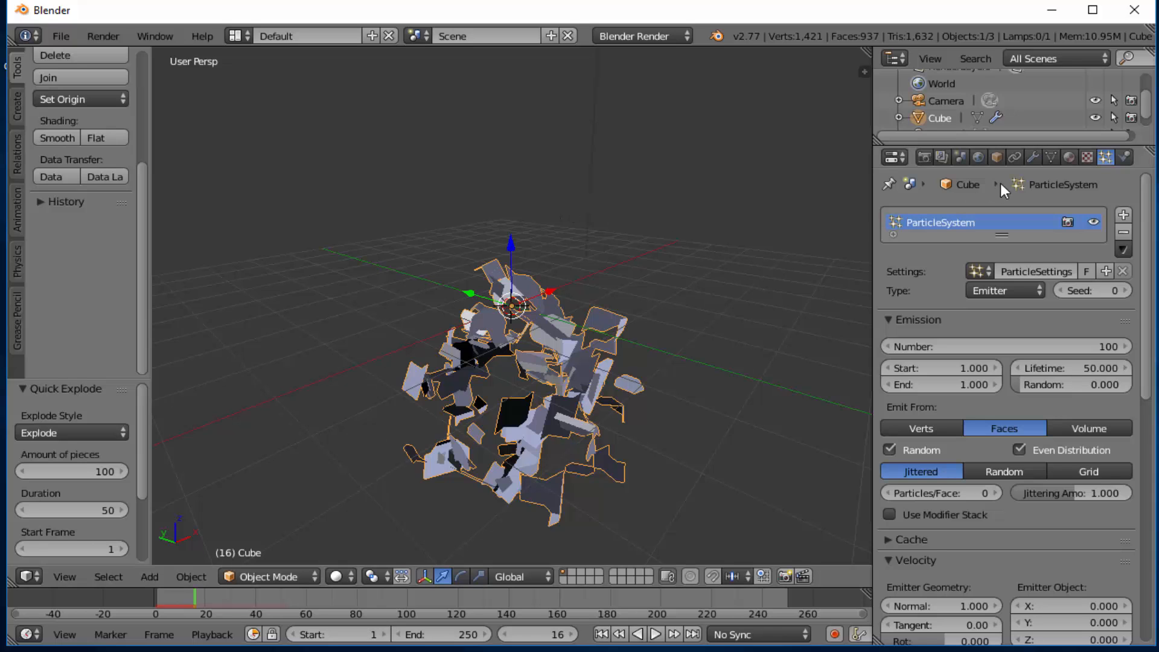
left_click(1033, 158)
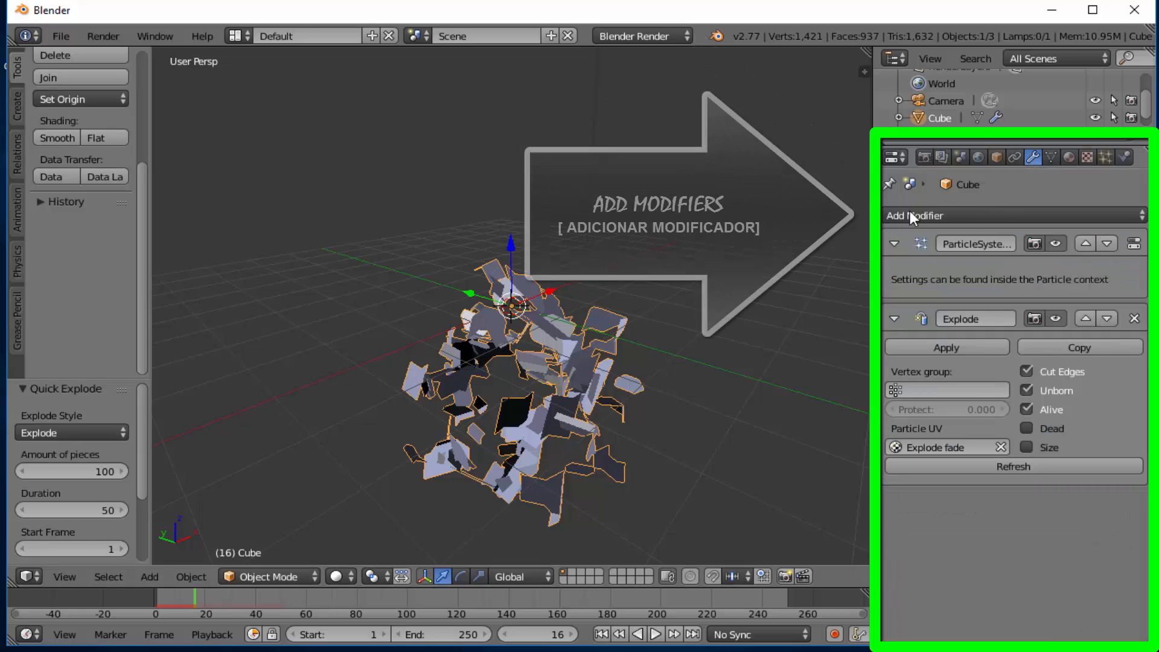
left_click(960, 215)
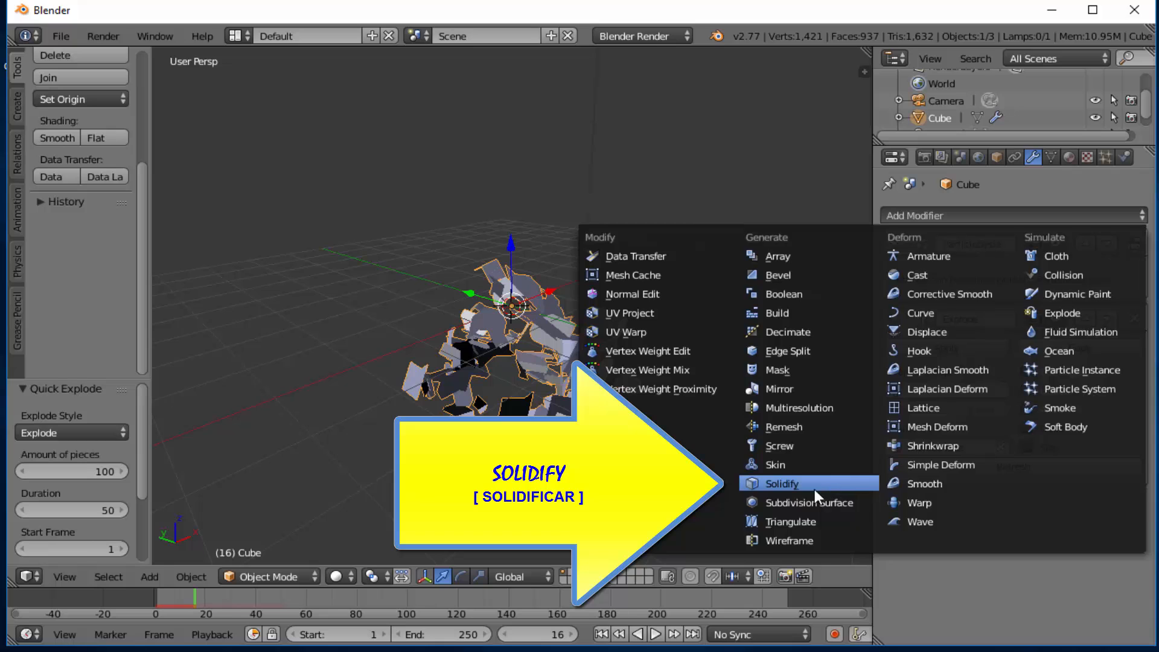
left_click(849, 483)
Examine the thickness of the cube's solidified fragments up close from several angles and distances
scroll(629, 430, "up", 6)
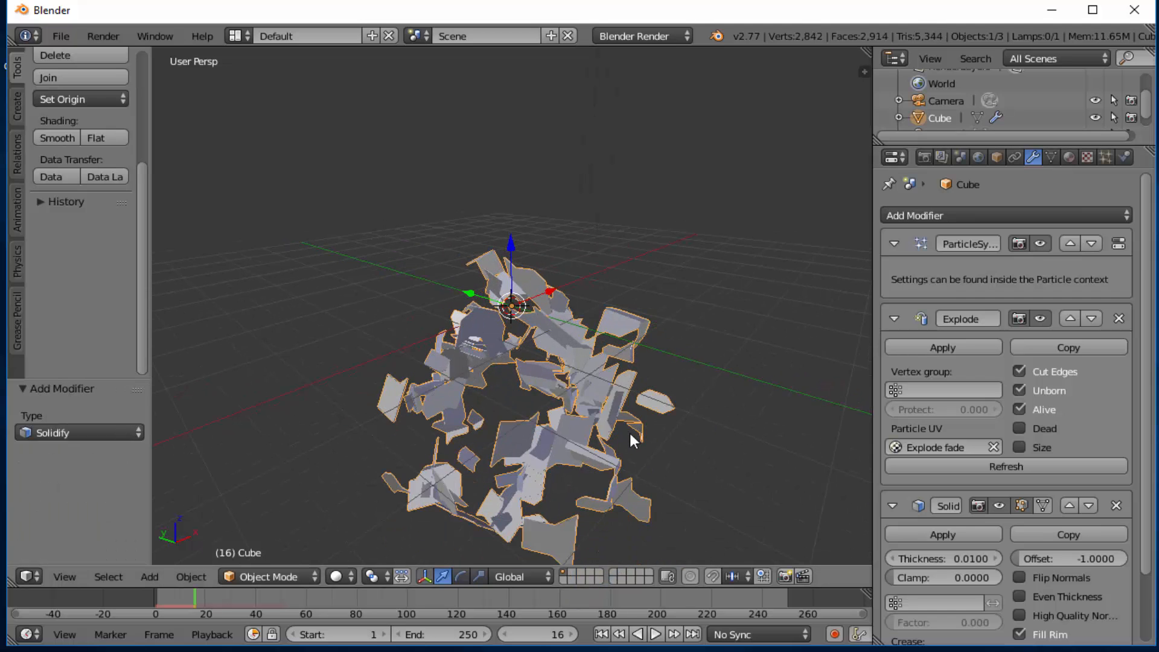
scroll(629, 432, "up", 4)
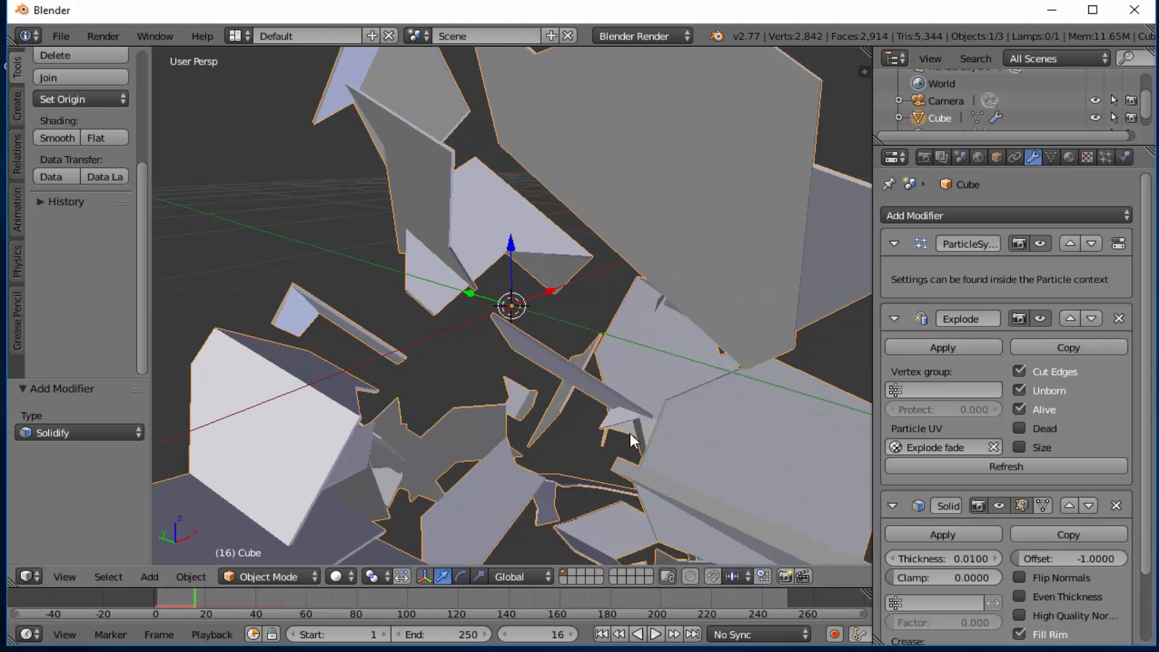
scroll(493, 450, "up", 1)
scroll(493, 450, "down", 4)
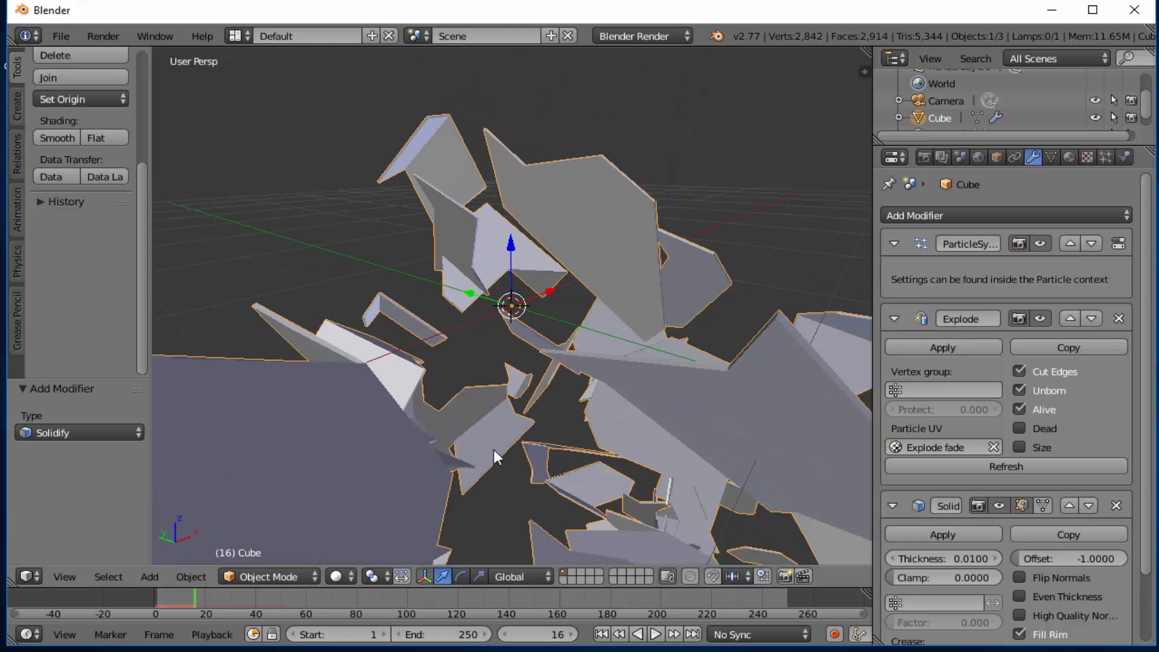
scroll(494, 450, "up", 3)
scroll(729, 309, "down", 1)
middle_click_drag(729, 309, 625, 311)
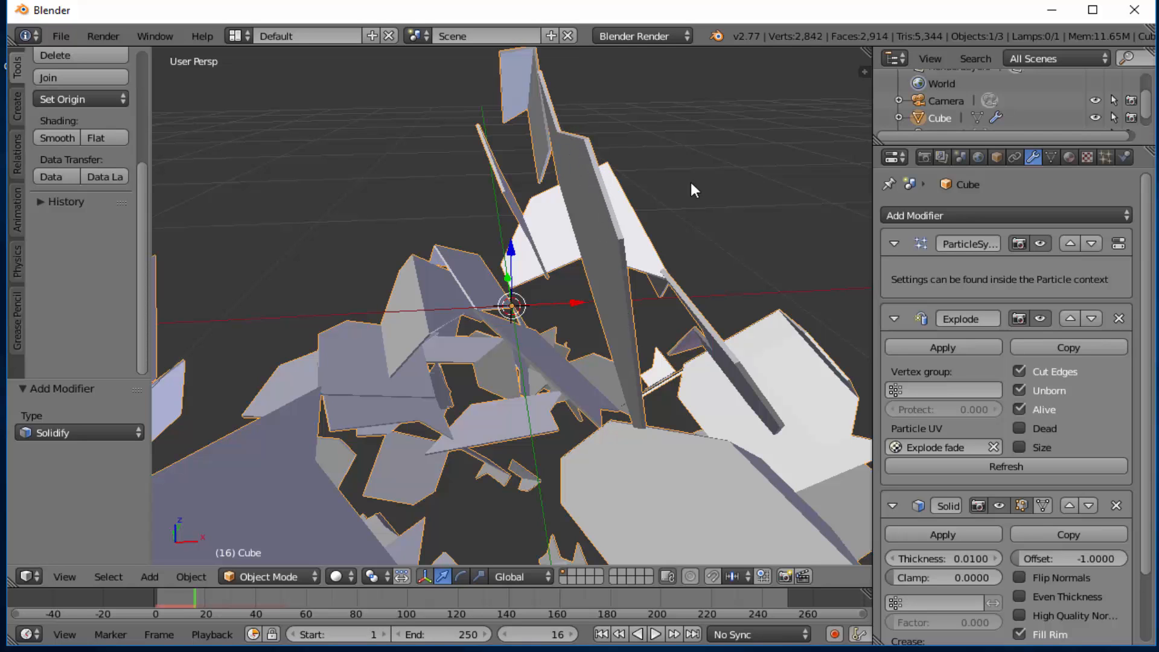
middle_click_drag(689, 180, 660, 187)
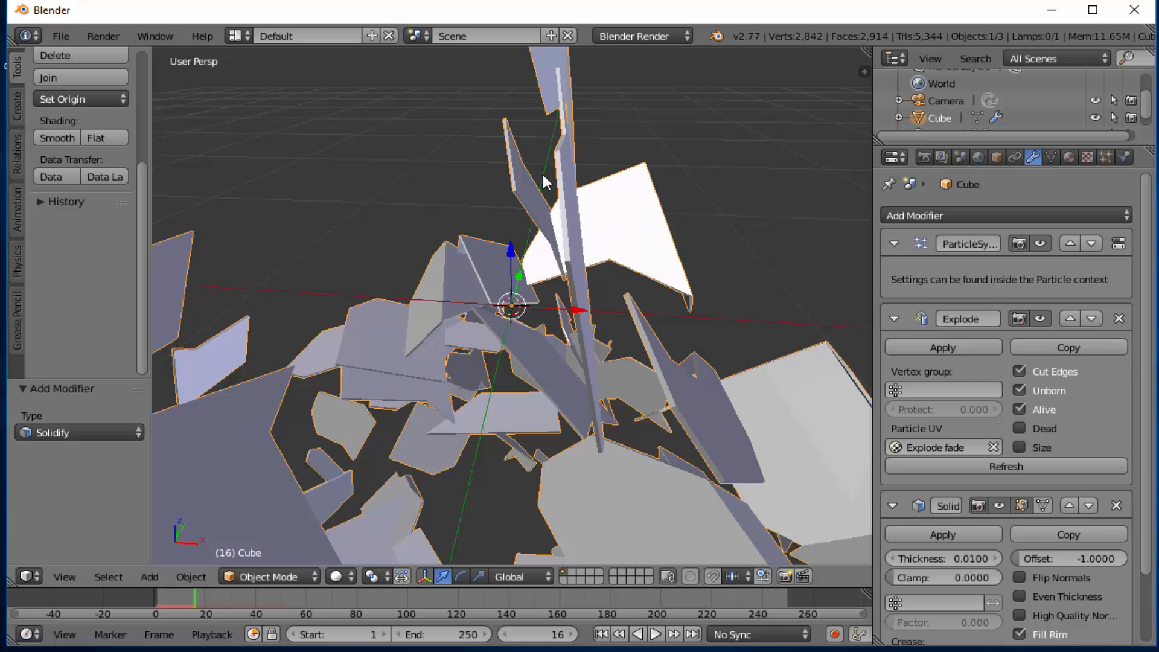
middle_click_drag(646, 301, 829, 367)
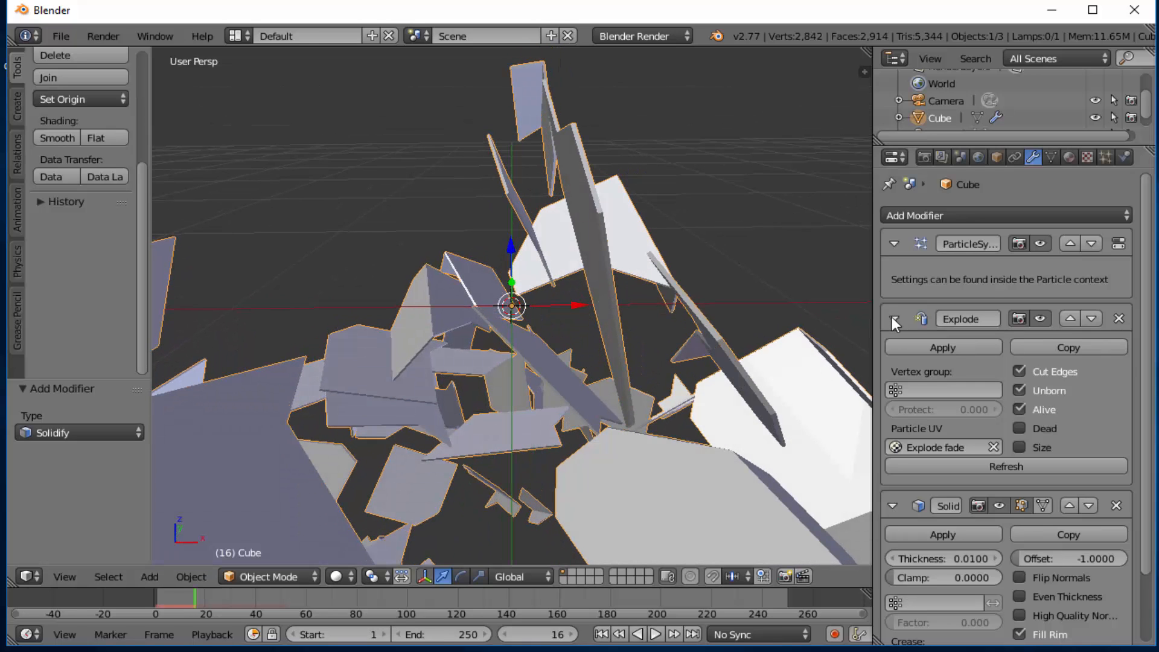
Collapse the cube's ParticleSystem and Explode modifier settings and widen the properties area to show the Solidify settings in full
left_click(892, 243)
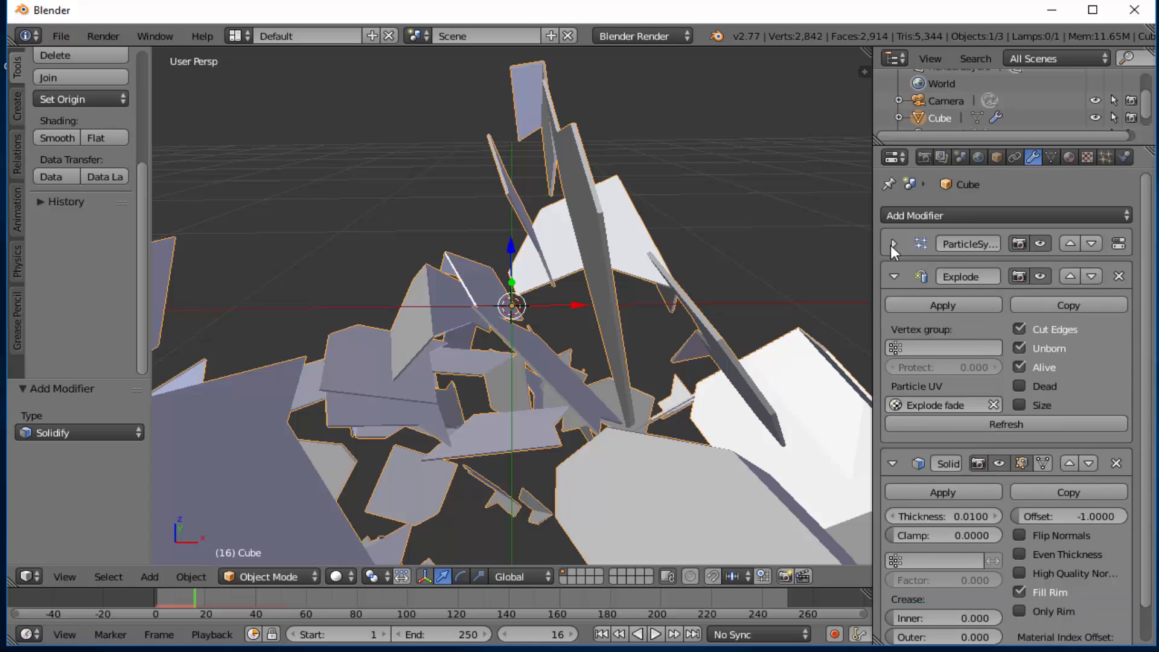
left_click(894, 277)
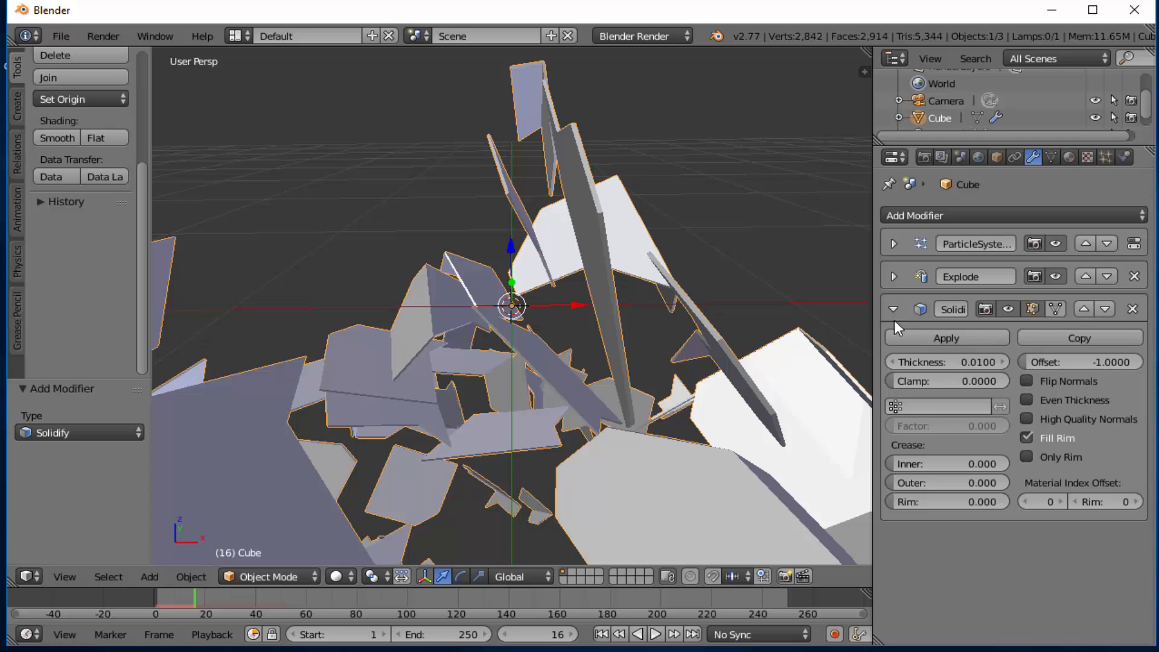
left_click_drag(870, 329, 849, 329)
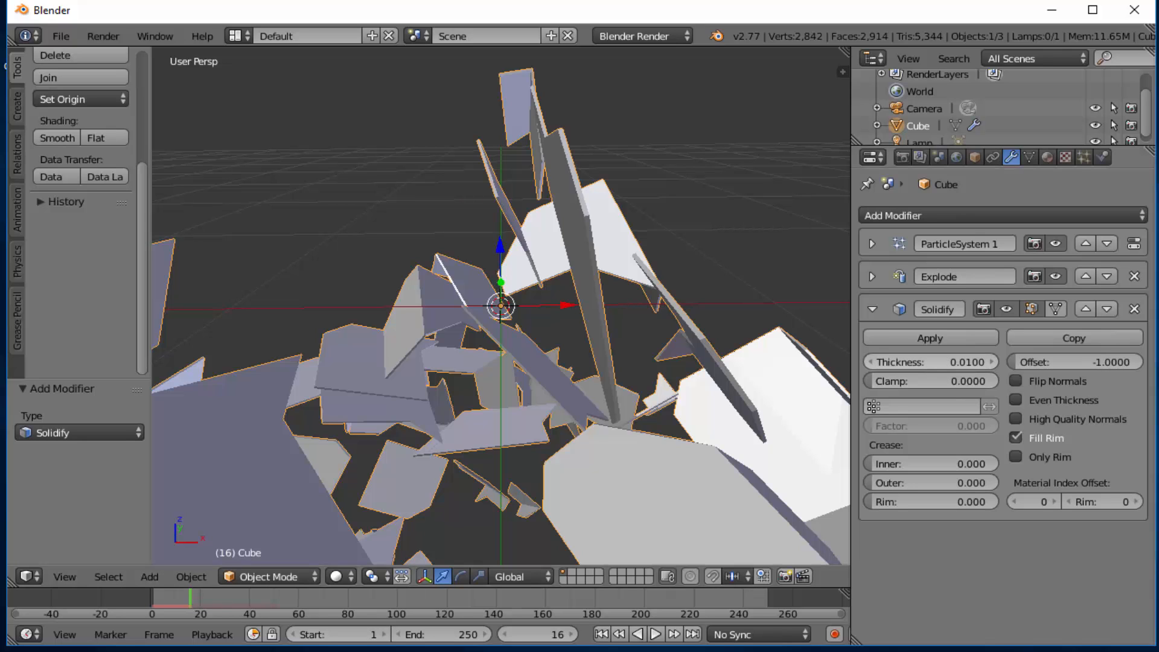
Try a Solidify thickness of 0.08 and inspect the cube's fragments
left_click(957, 362)
type("0")
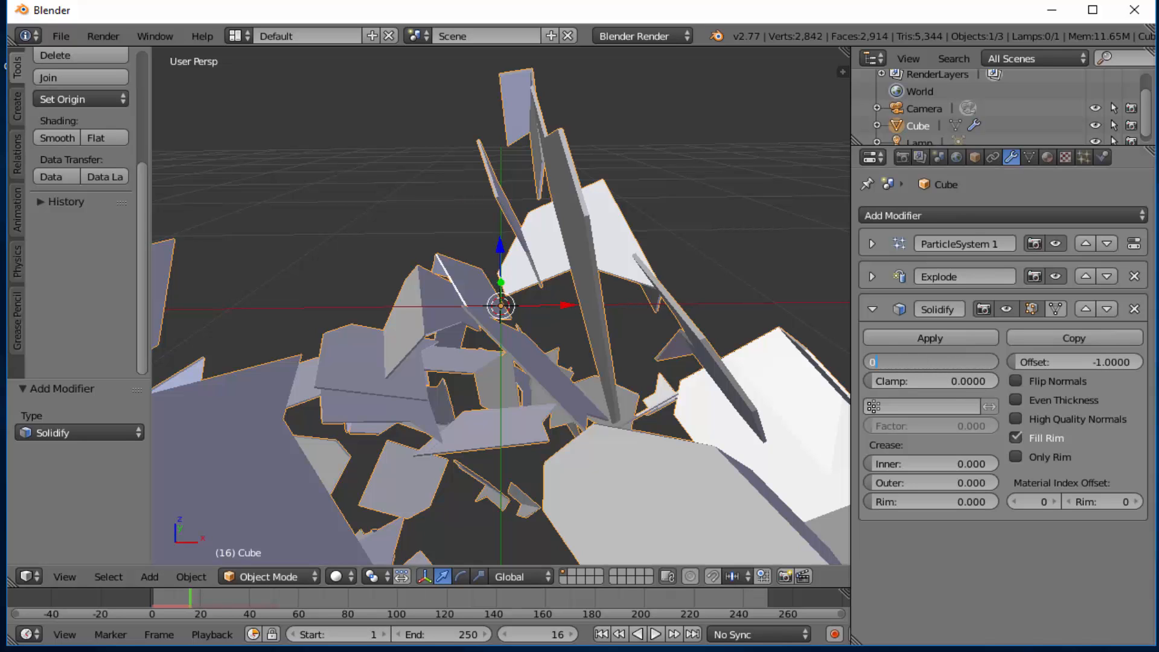
type(".08")
key("Return")
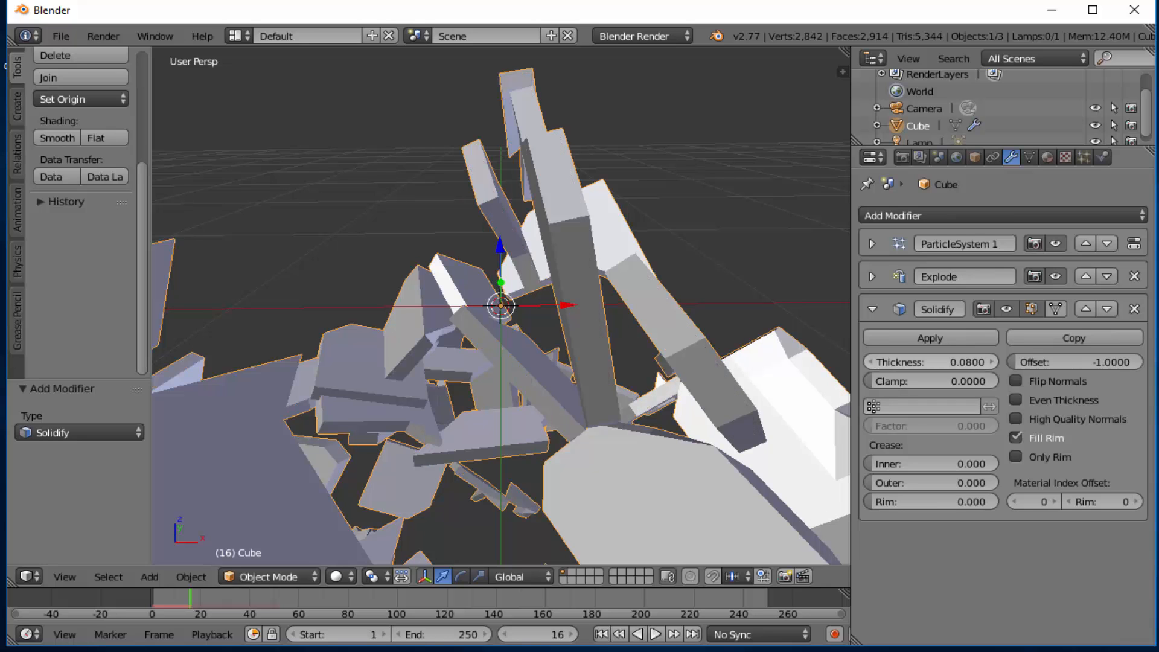
scroll(600, 309, "down", 5)
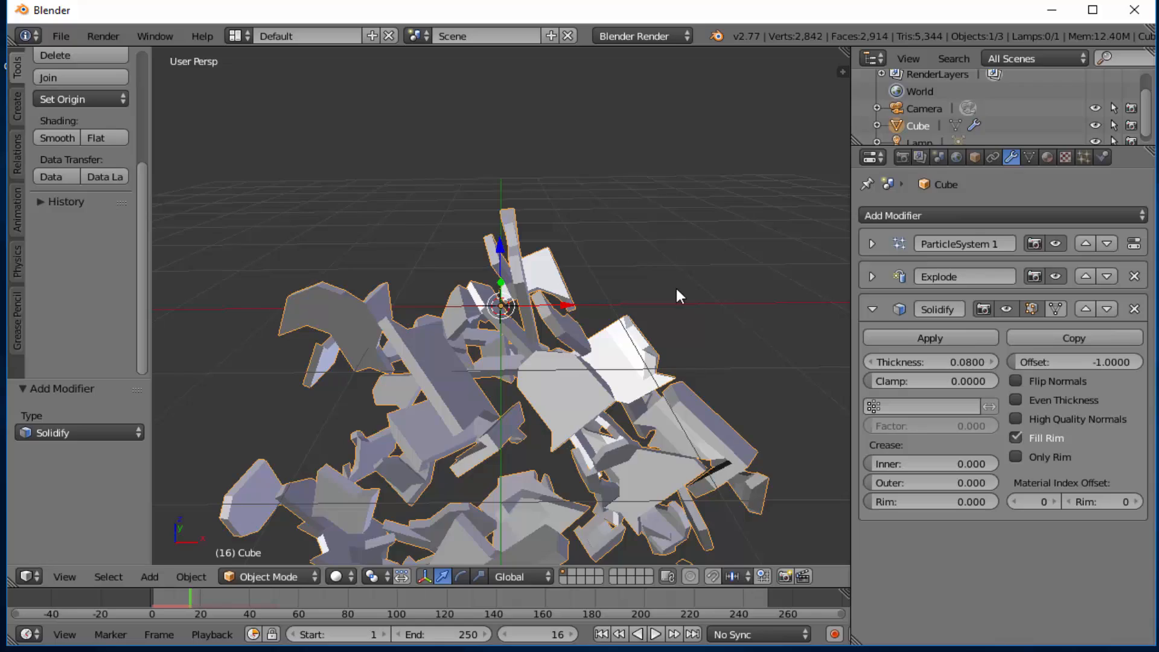
middle_click_drag(675, 285, 647, 306)
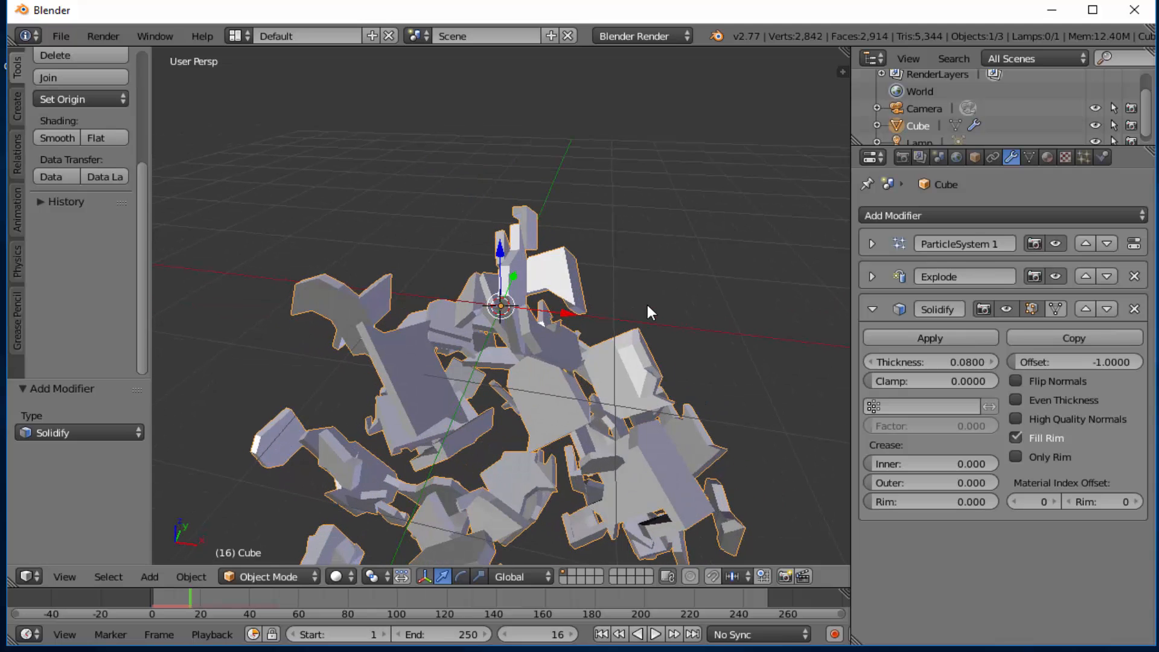
Try Solidify thicknesses of 2 and 0.9 on the cube's fragments and inspect the shapes
left_click(948, 360)
type("2")
key("Return")
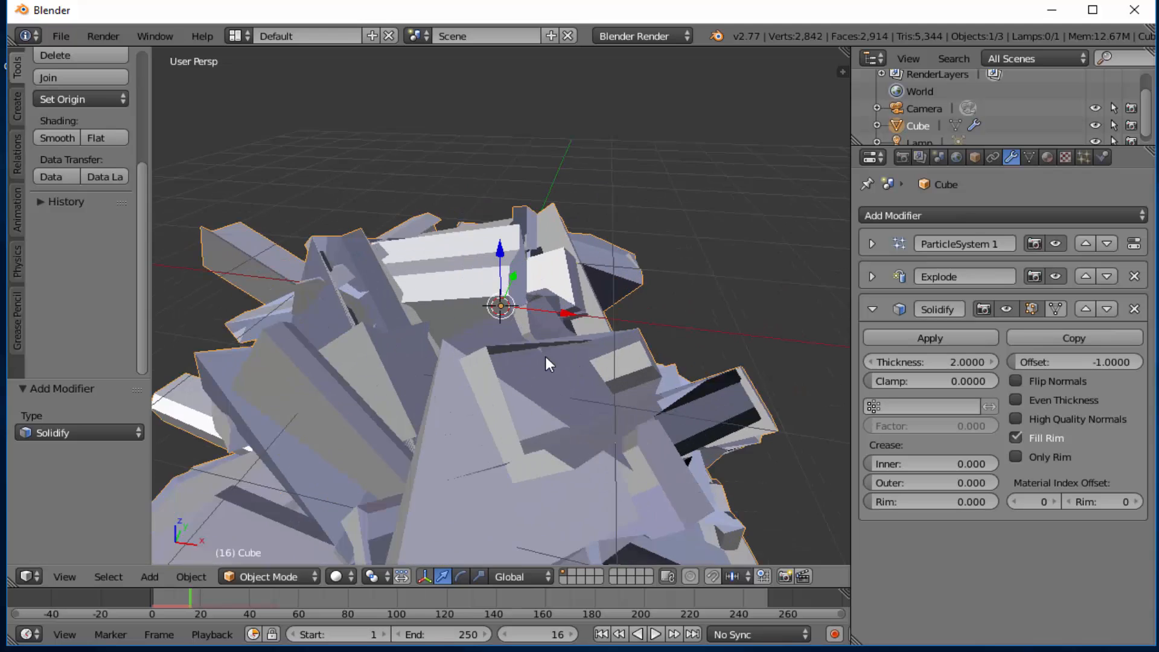
left_click(930, 361)
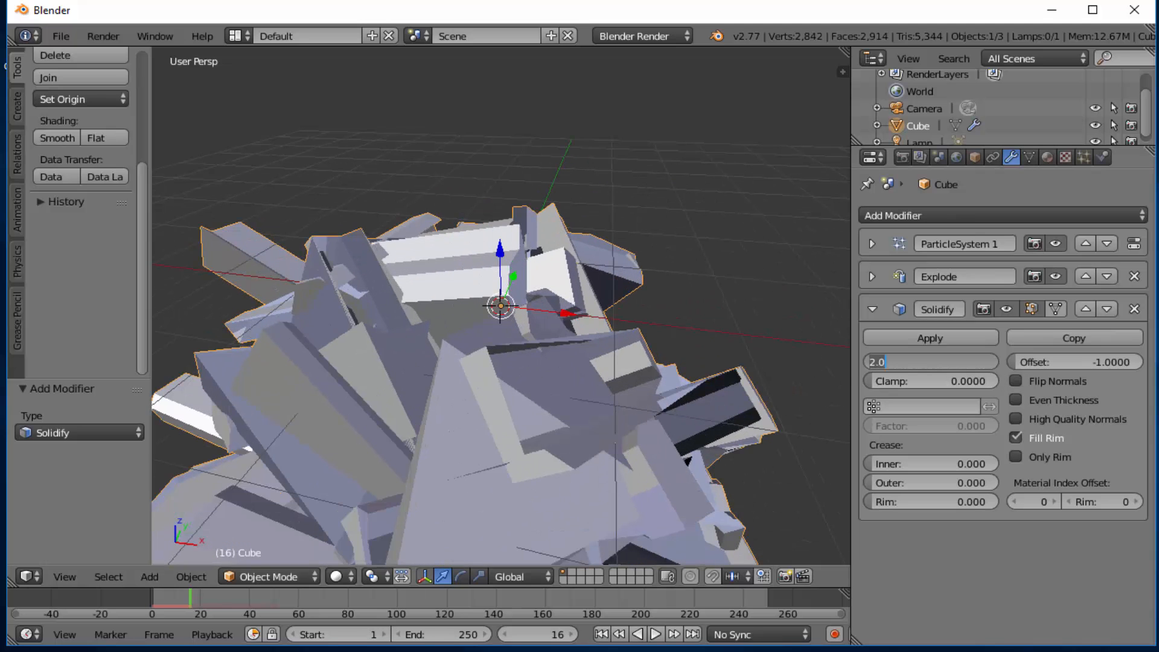
type("0.9")
key("Return")
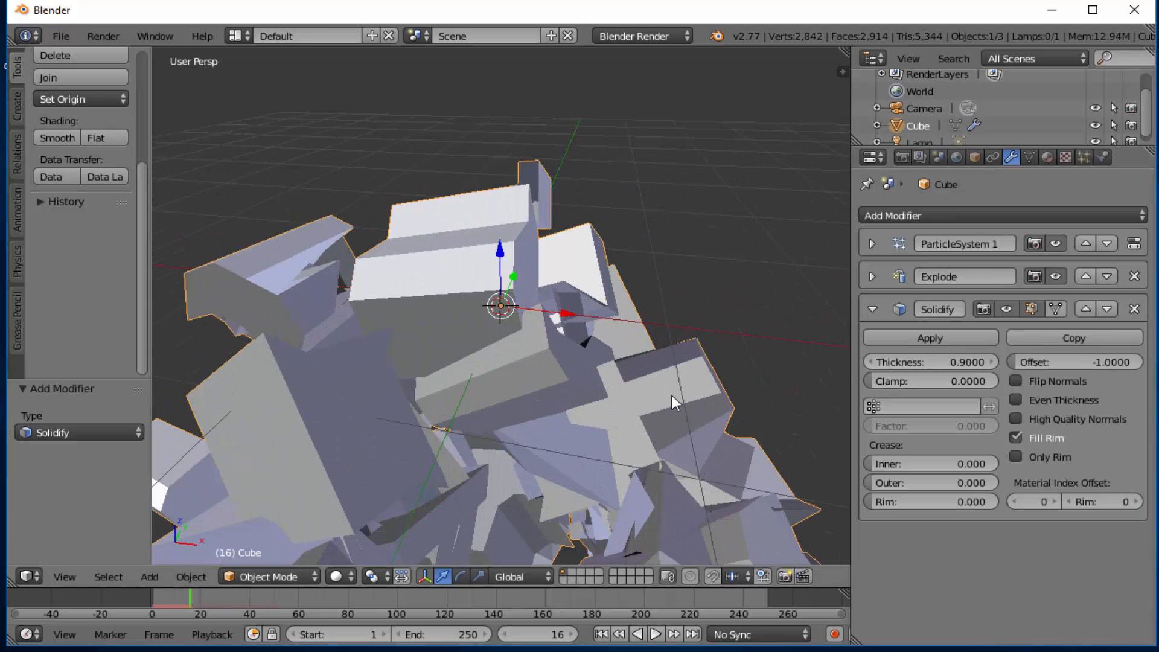
middle_click_drag(678, 441, 715, 382)
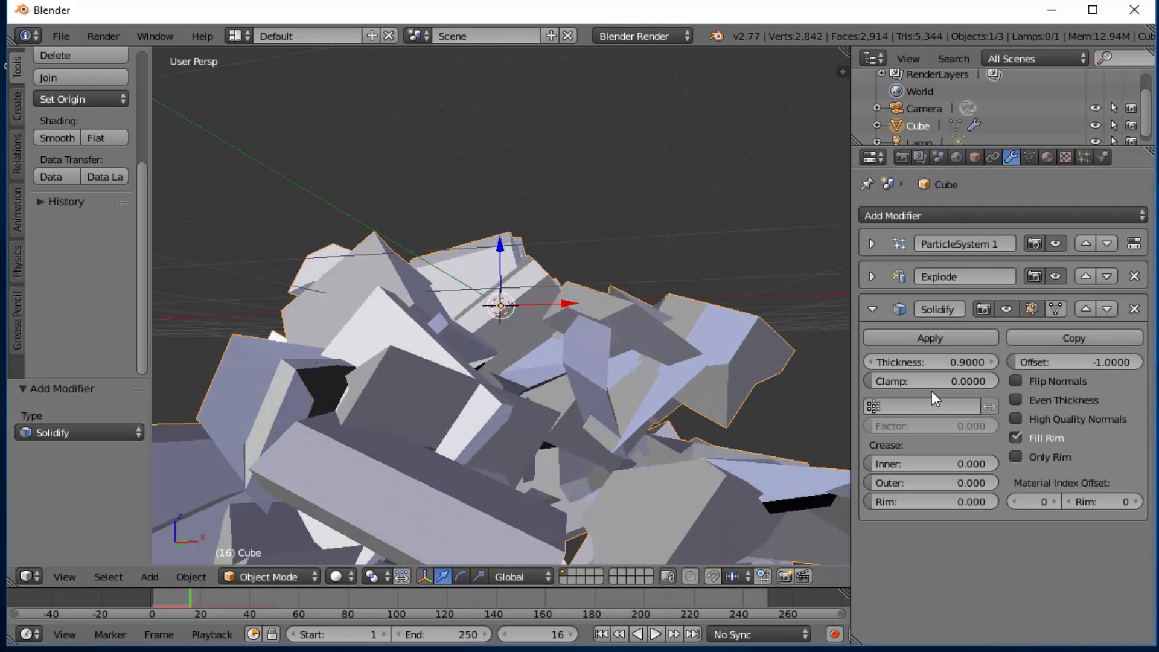
Set the Solidify thickness of the cube's fragments to 0.09
left_click(929, 361)
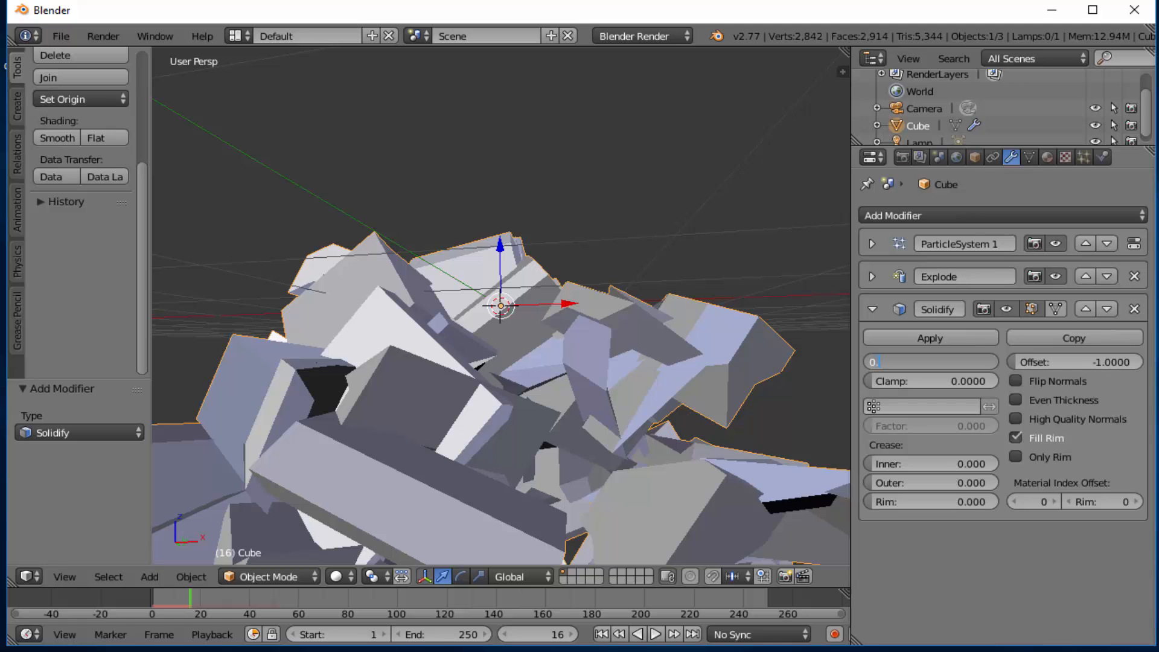
type("09")
key("Return")
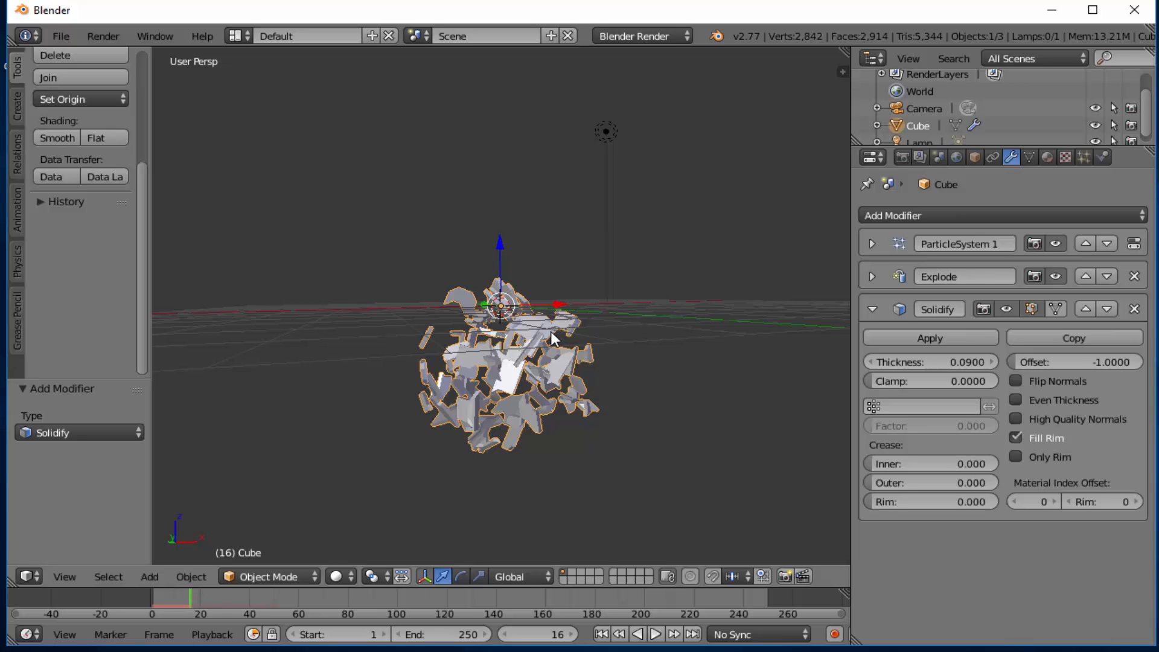
Return the animation to frame 0 and raise the cube about 4.36 units along the Z axis
middle_click_drag(553, 338, 374, 470)
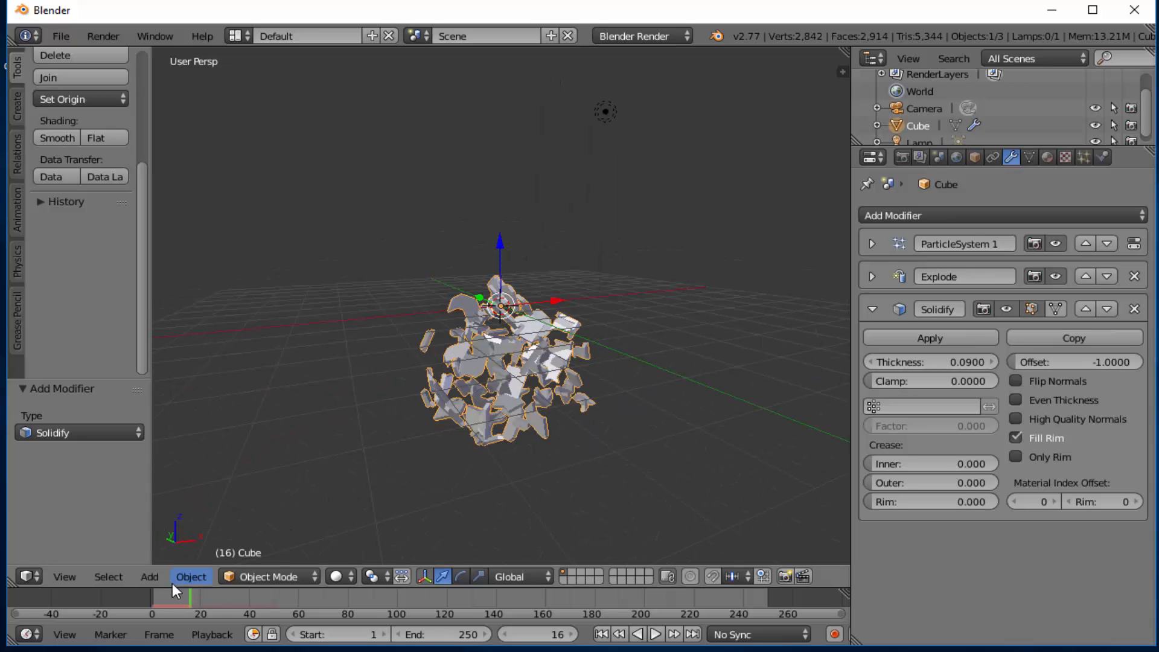
left_click(151, 597)
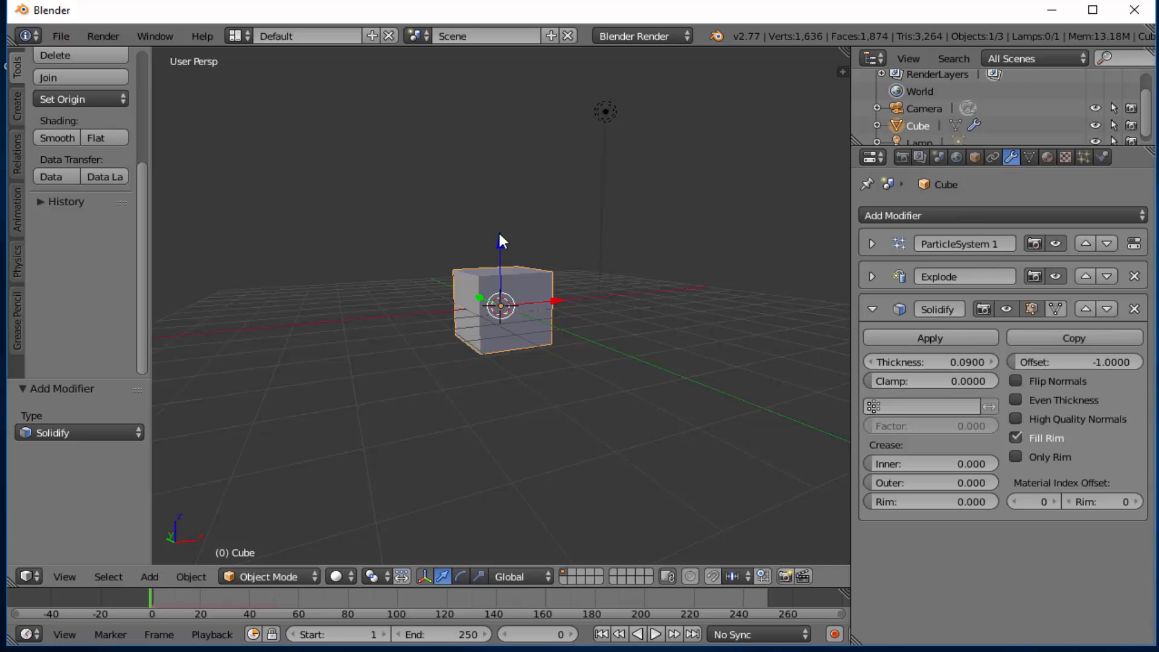
left_click_drag(499, 240, 528, 170)
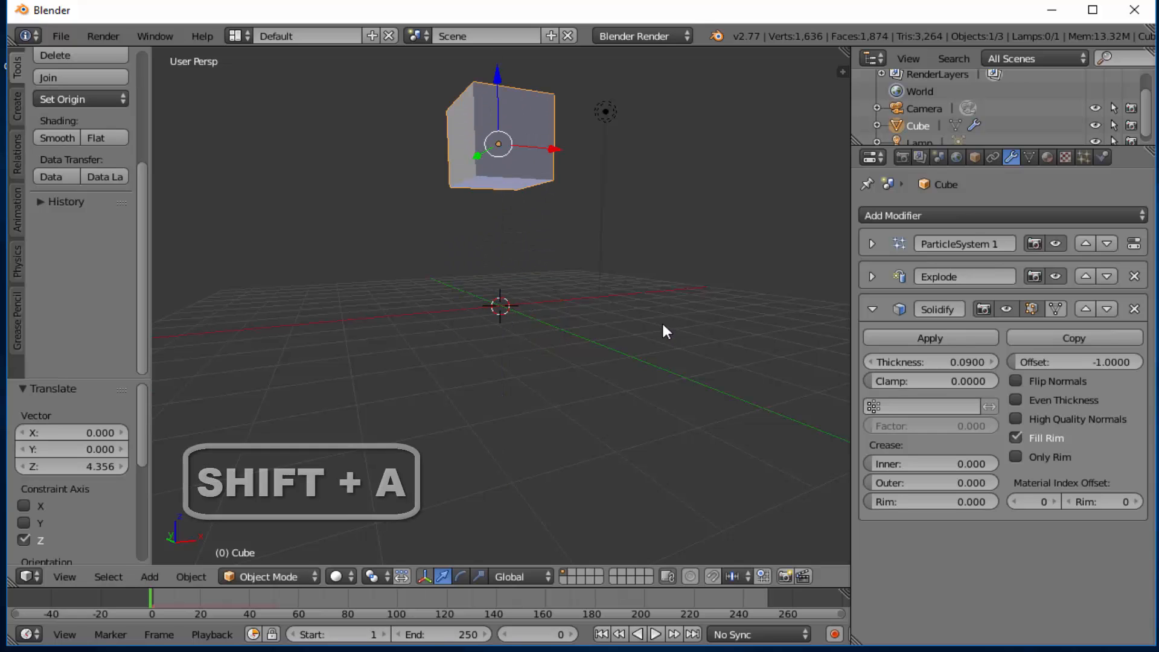
Add a plane mesh beneath the cube and scale it up about 6.6 times as a floor
key("shift+a")
mouse_move(667, 325)
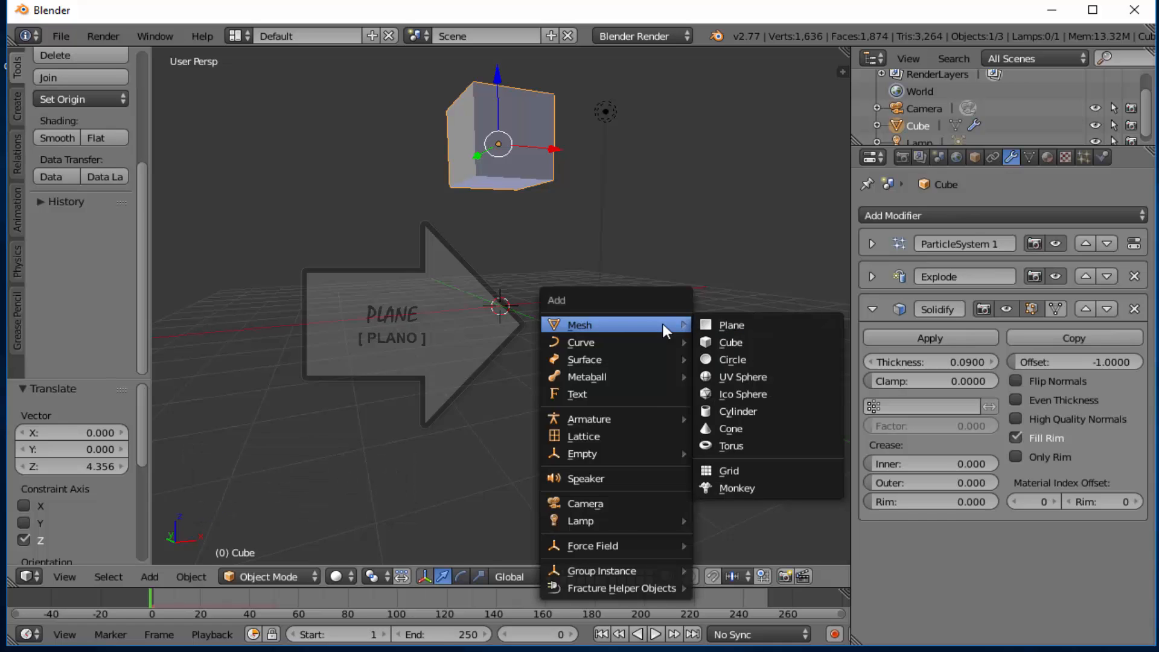
left_click(729, 326)
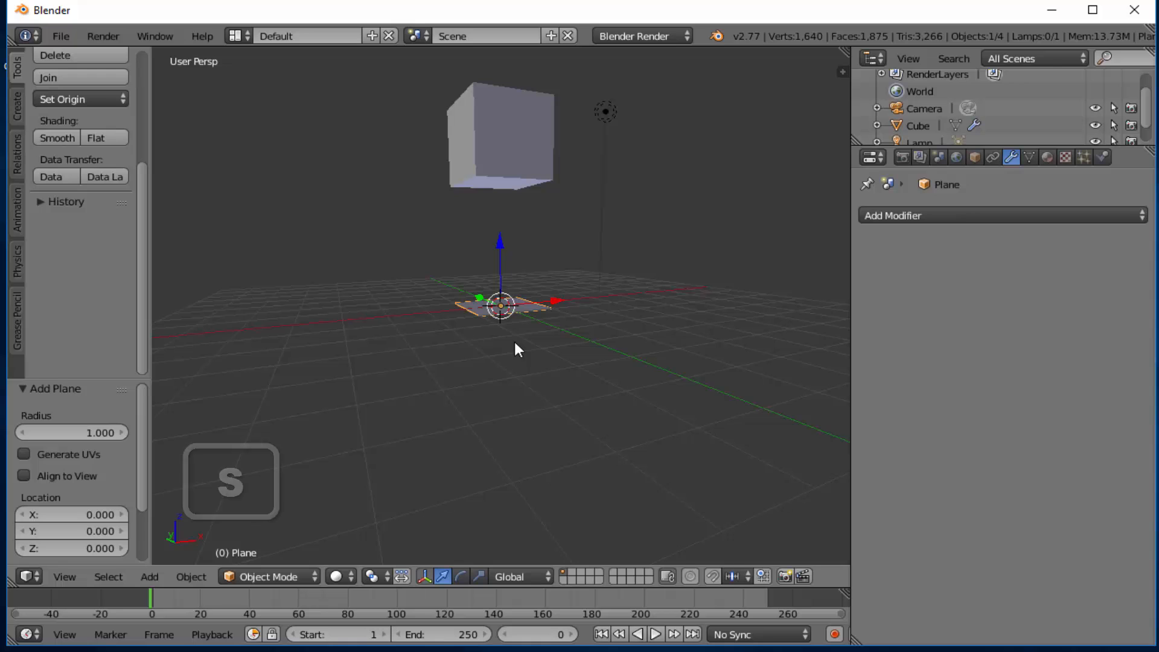
key("s")
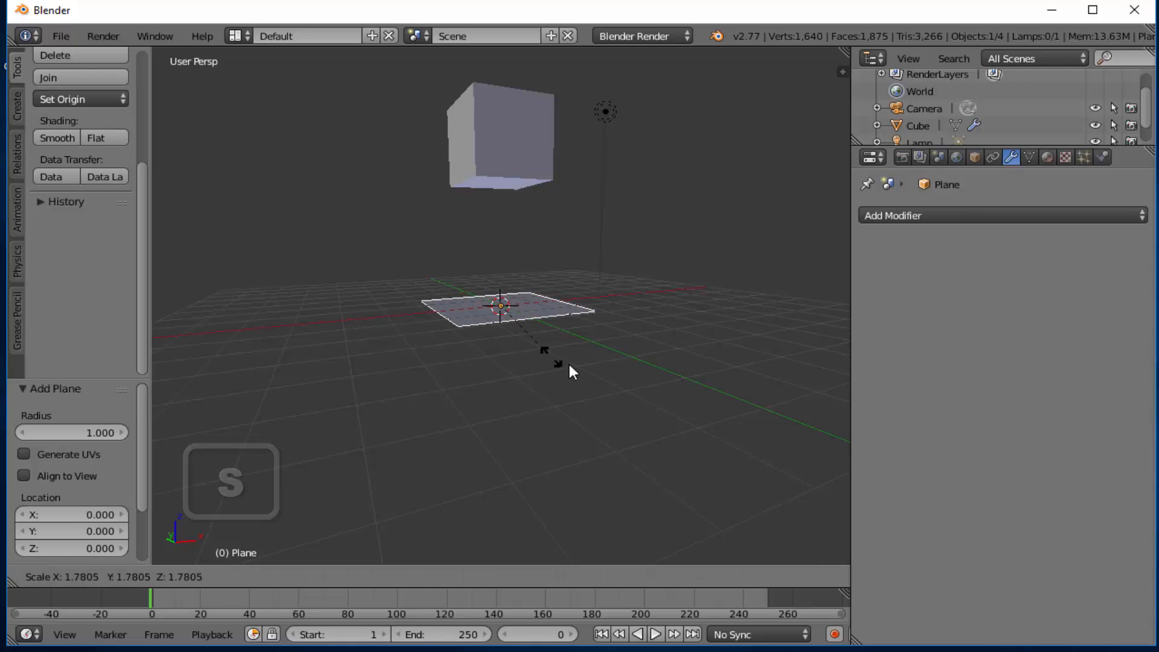
left_click(743, 432)
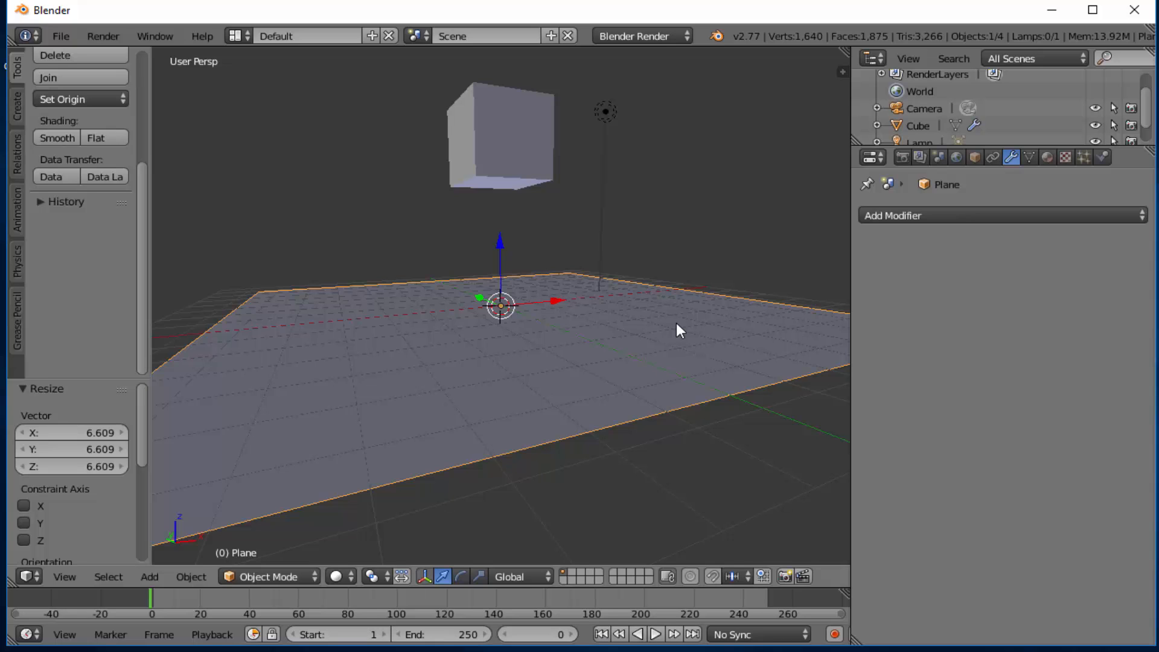
Enable Collision physics for the floor plane
middle_click_drag(675, 322, 668, 317)
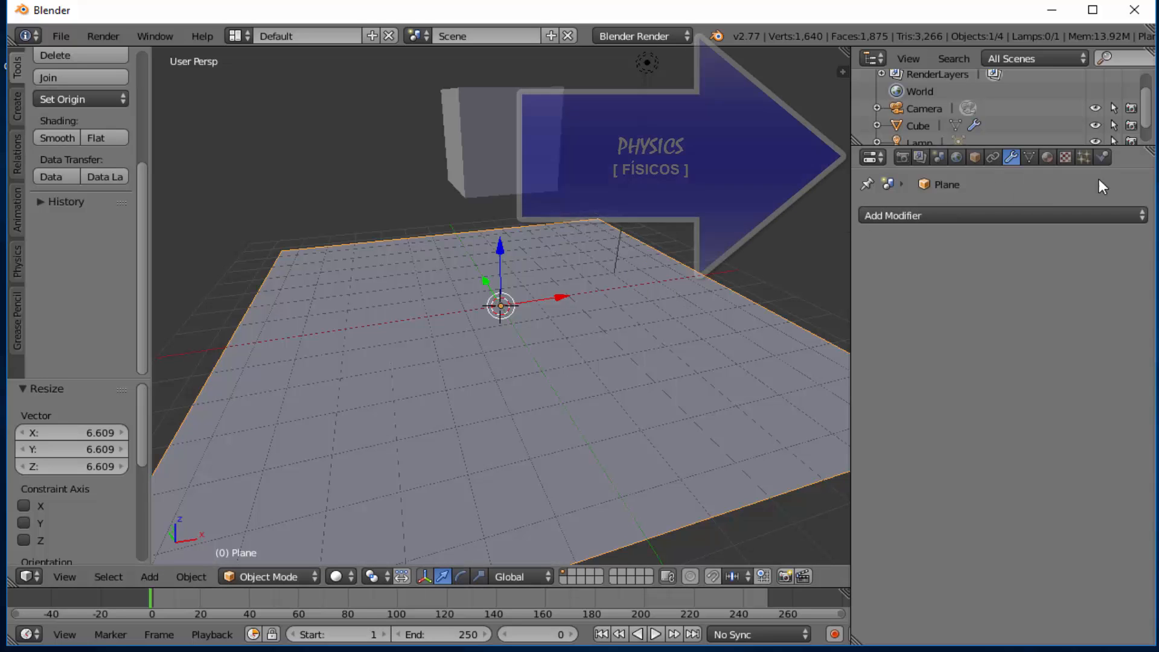
left_click(1102, 158)
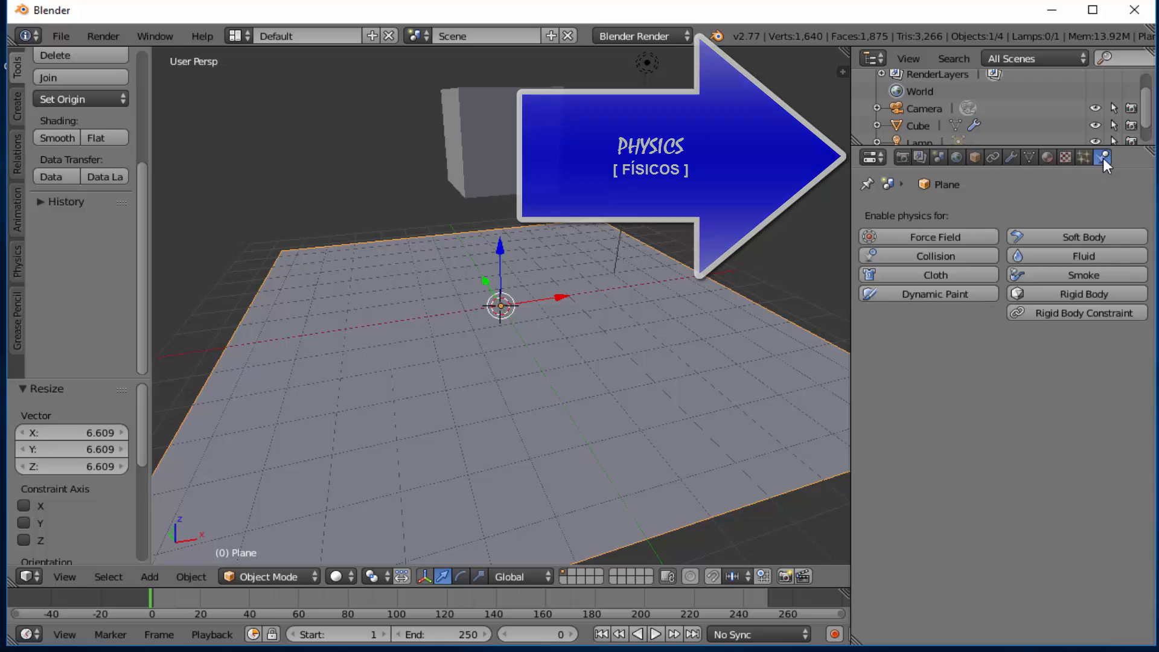
left_click(936, 256)
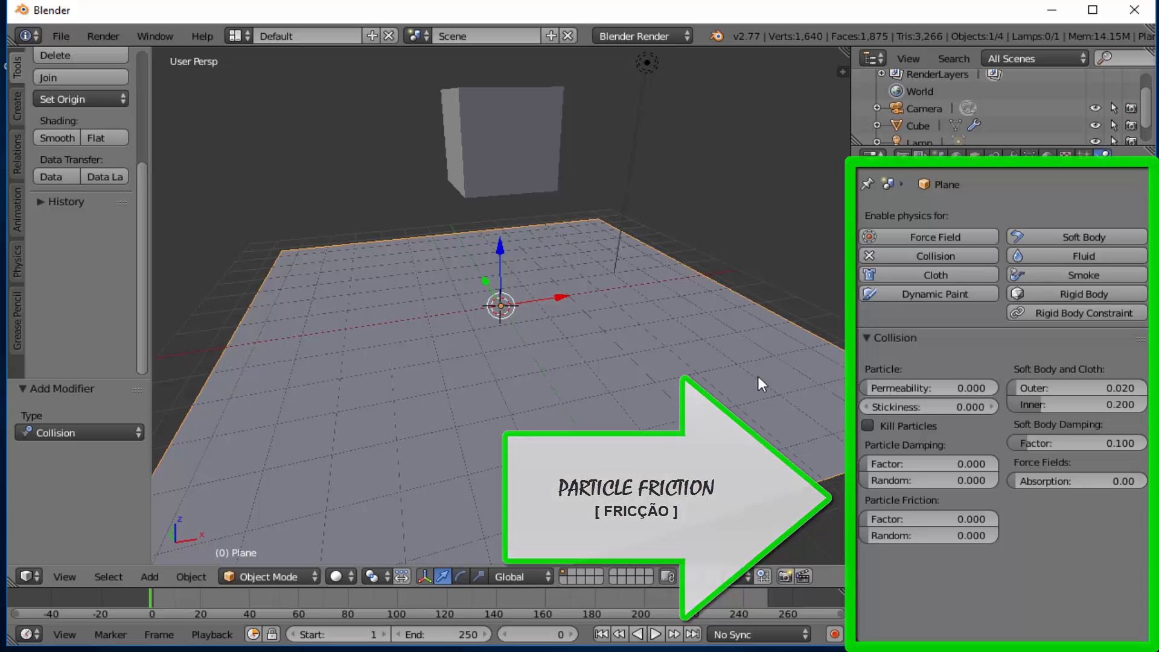
Set the plane's particle damping factor to 0.8 and its particle friction factor to 0.4
left_click(924, 465)
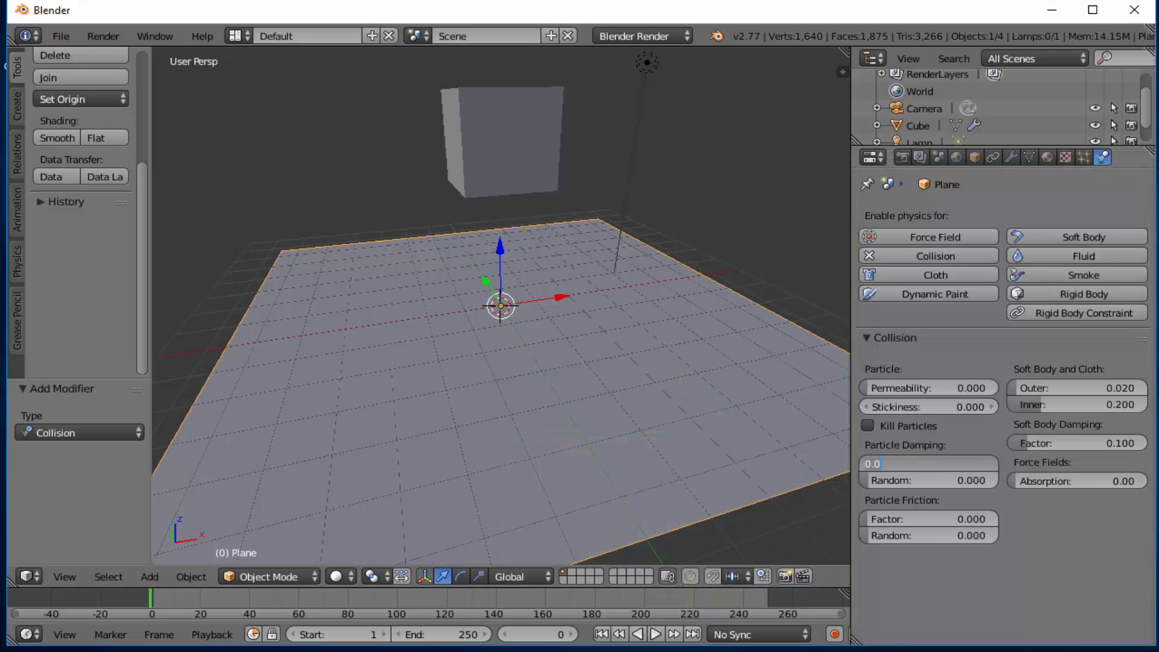
type("0.8")
key("Return")
left_click(929, 516)
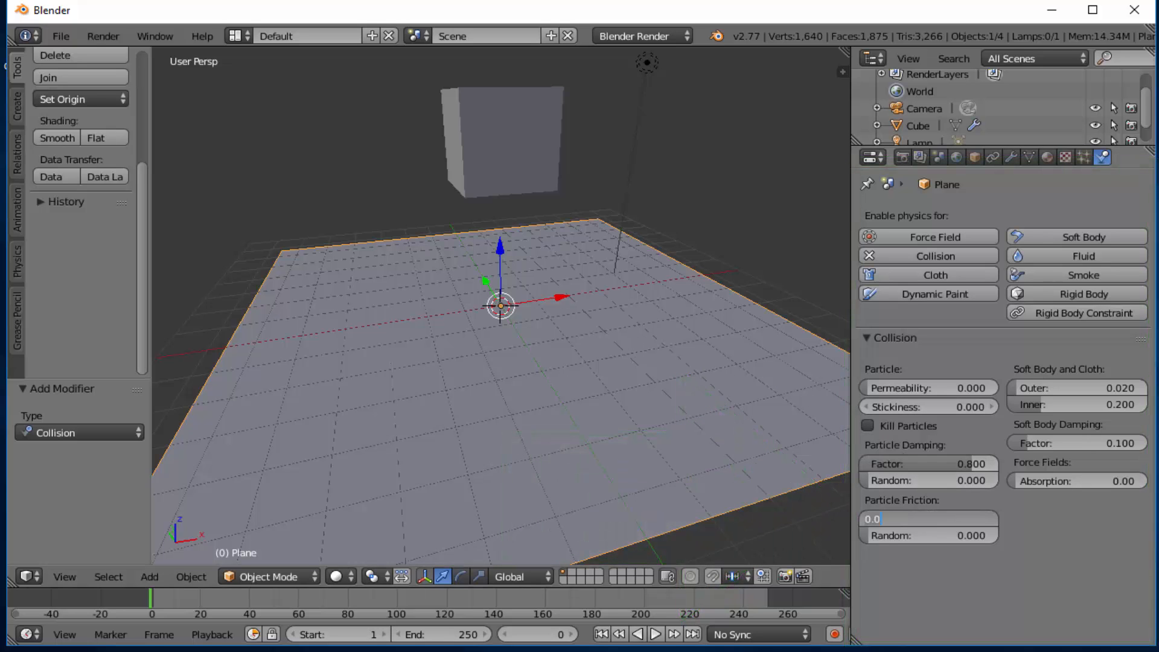
key("BackSpace")
type("0.4")
key("Return")
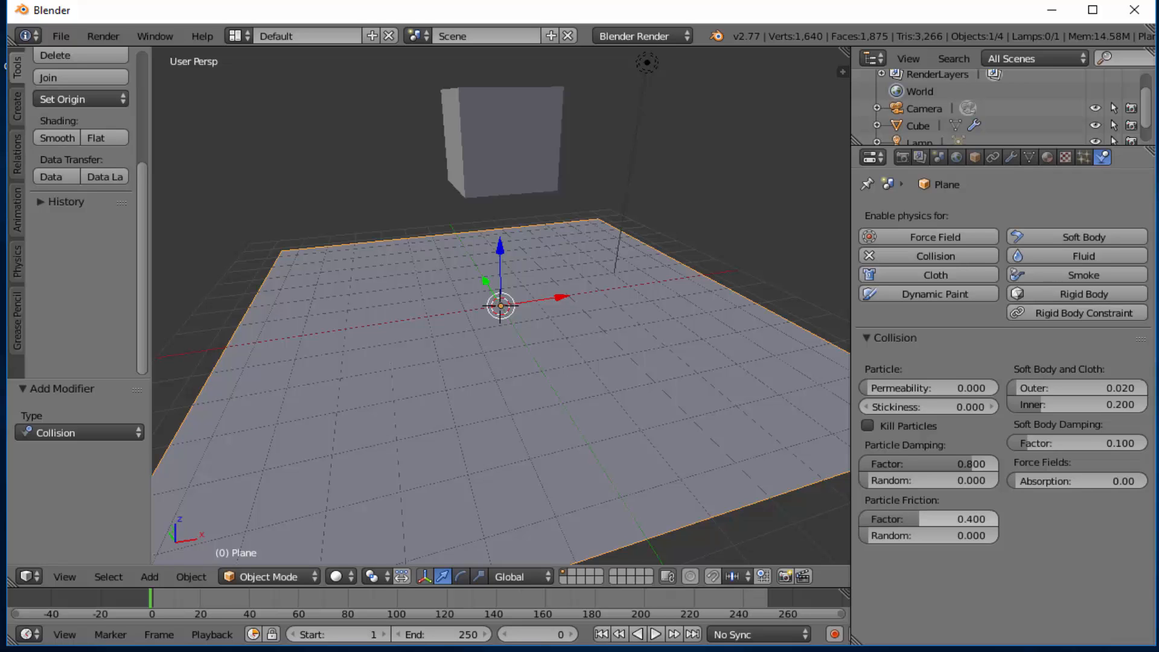
Play the shatter simulation over the collision plane, stop it, and return to the first frame
key("alt+a")
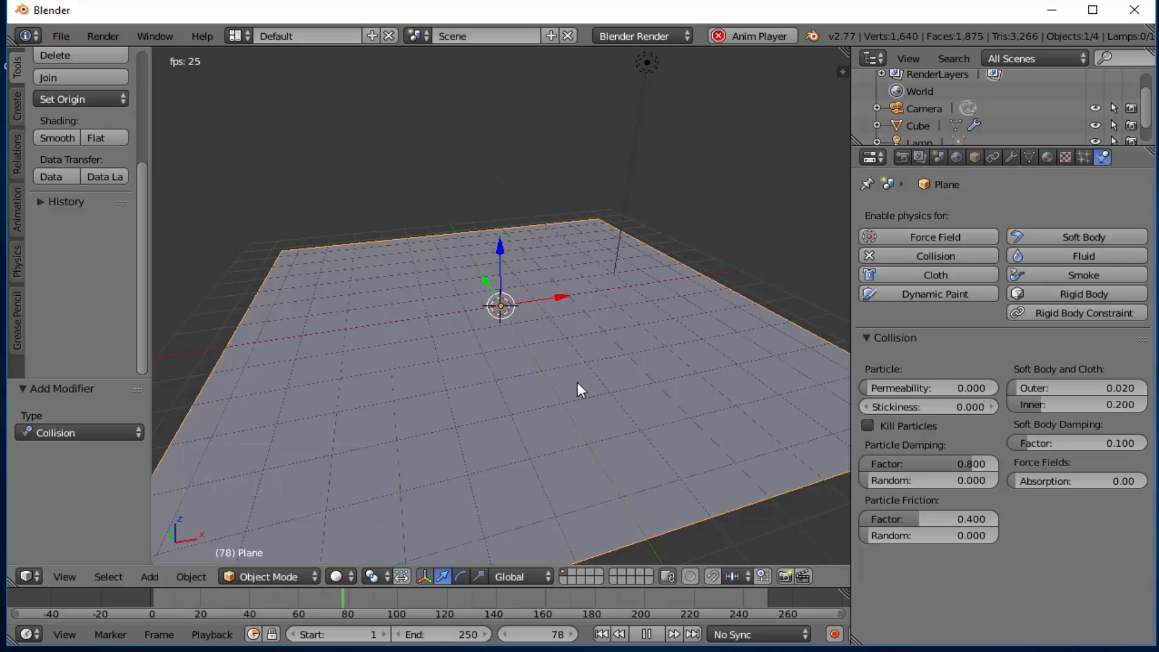
key("alt+a")
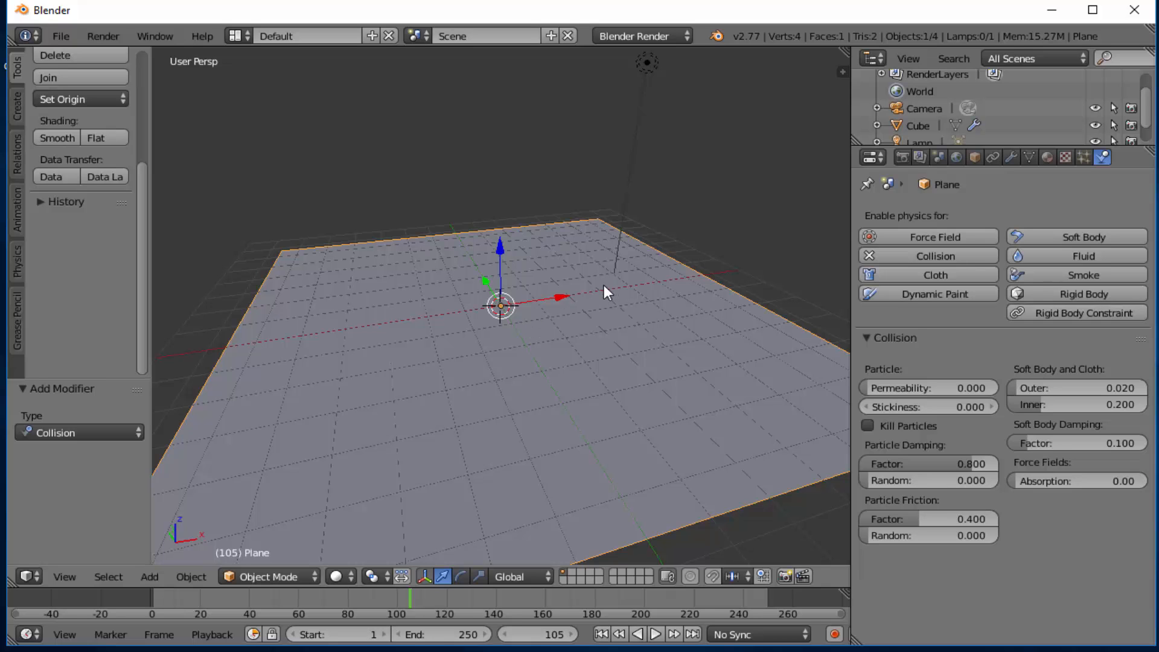
left_click(601, 633)
Select the cube and bring up the emission and velocity settings of its particle system
right_click(506, 104)
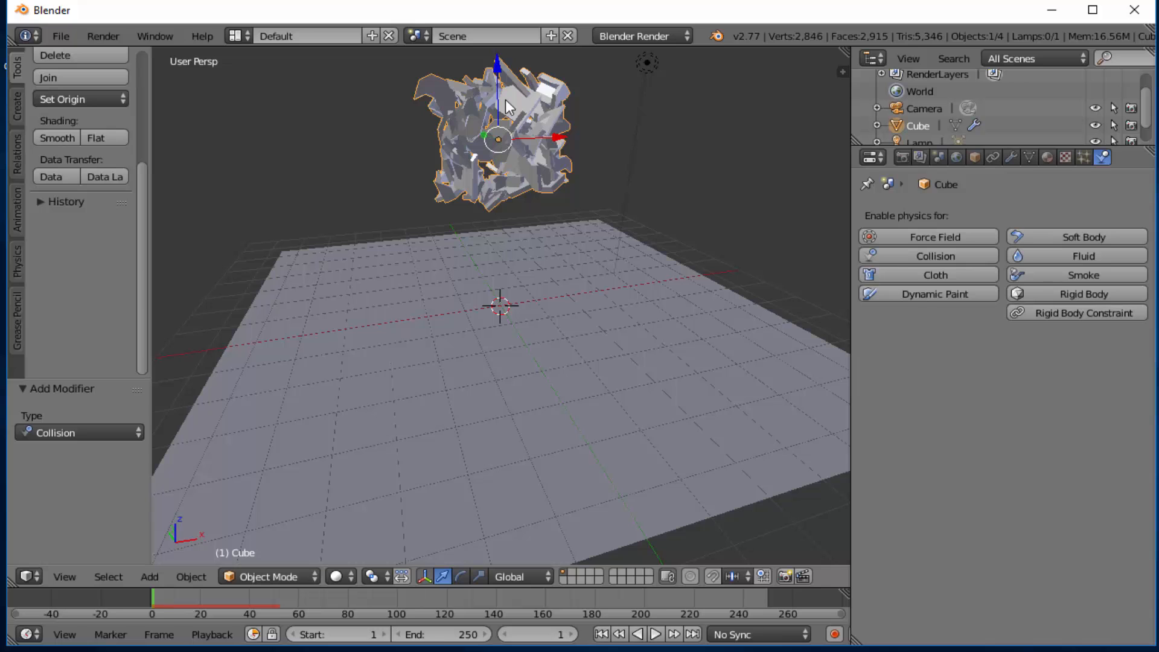
left_click(1085, 158)
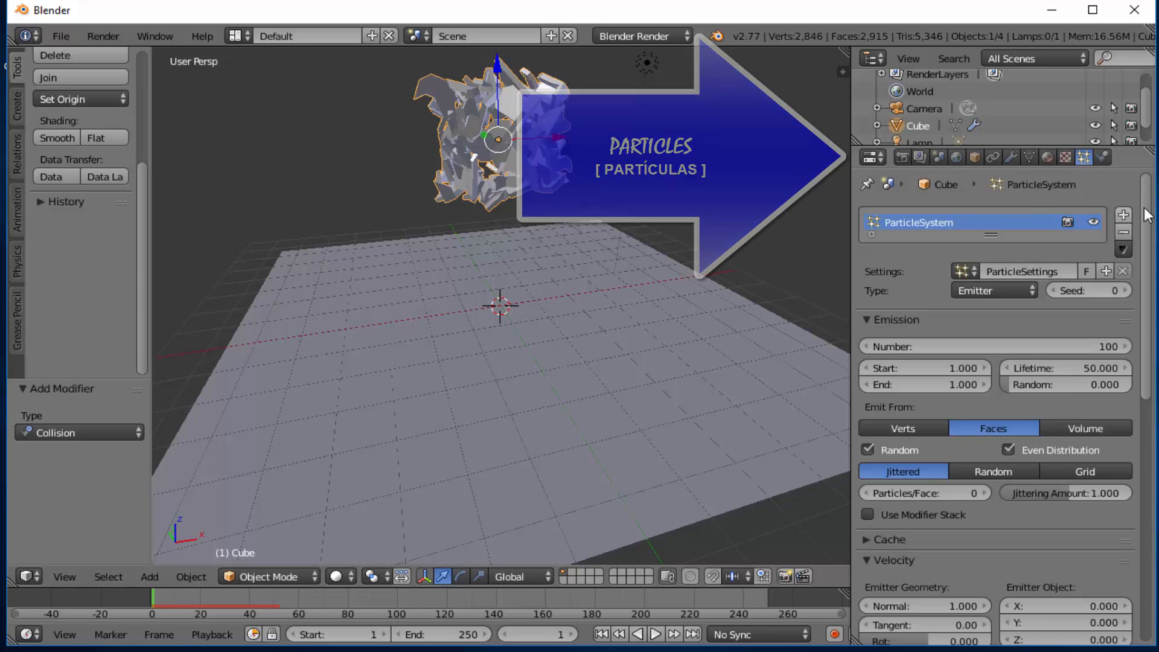
scroll(1071, 167, "down", 2)
scroll(889, 198, "down", 4)
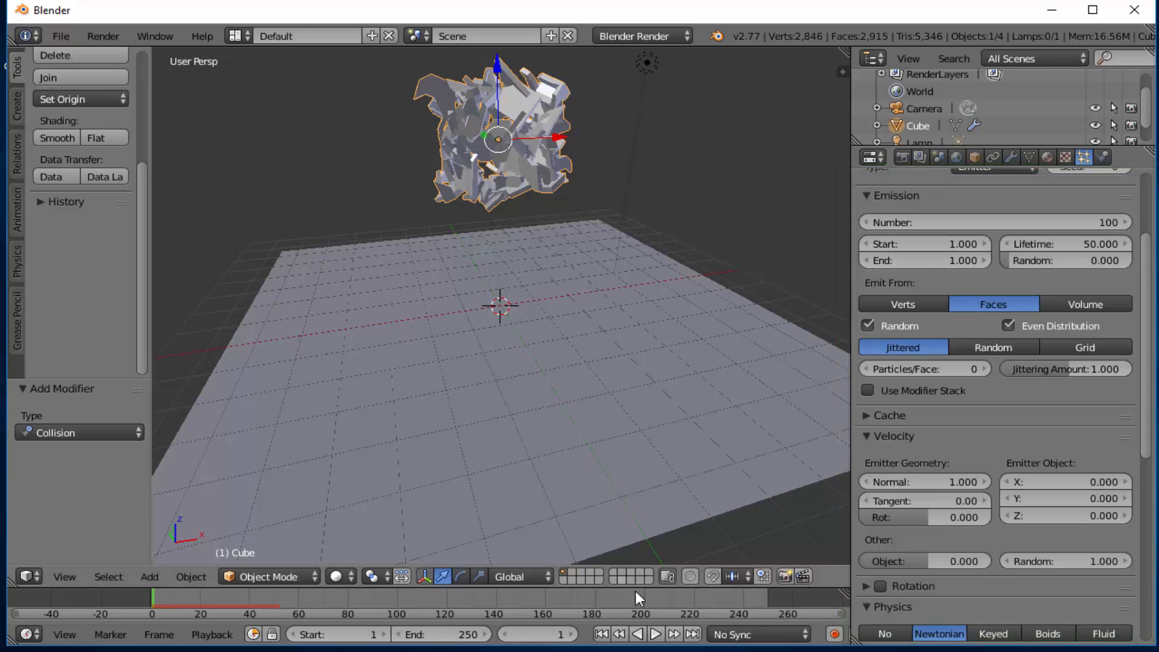
Replay the cube's explosion from the start of the timeline and pause it at frame 18, mid-fall
left_click(652, 634)
left_click(646, 633)
left_click(601, 633)
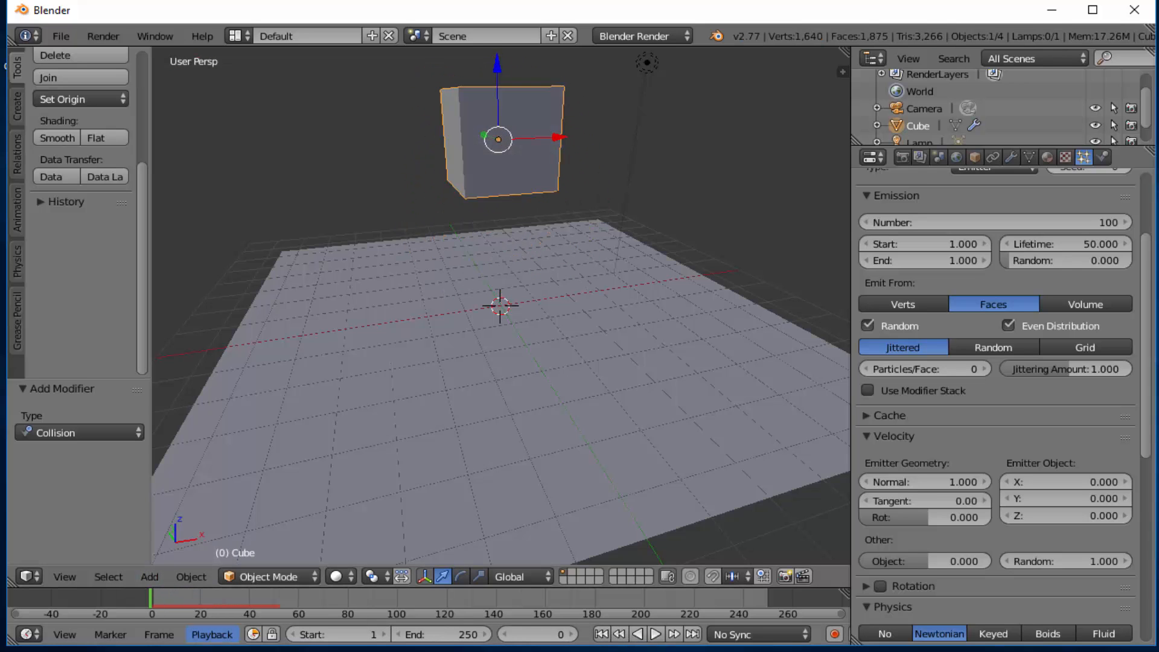
left_click(655, 634)
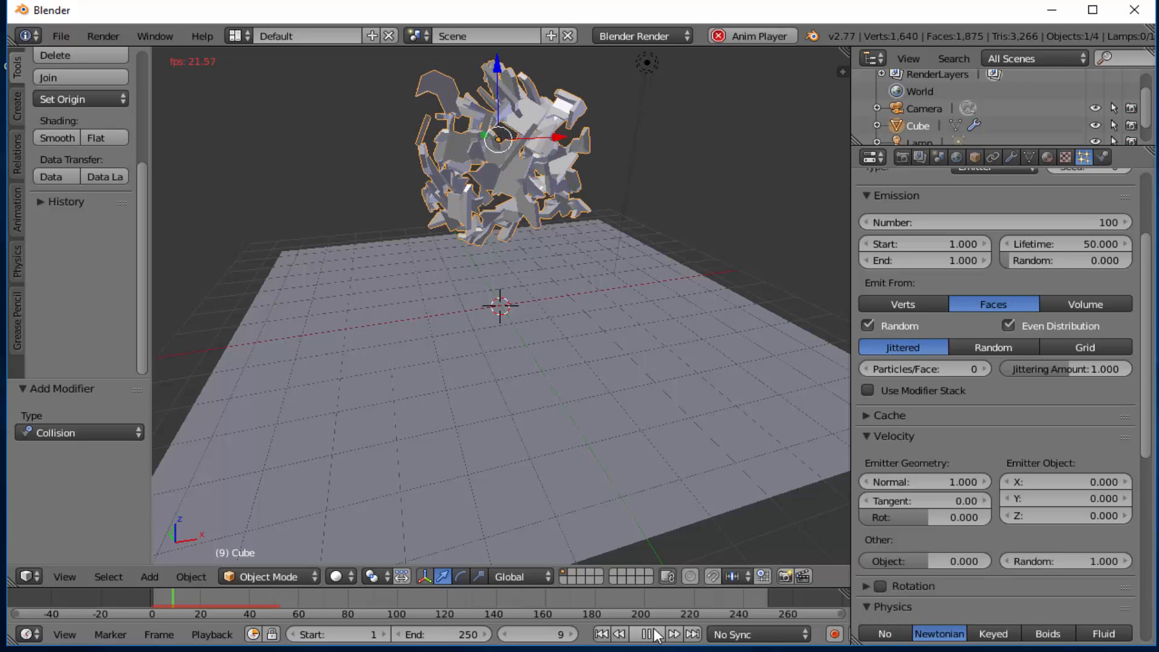
left_click(646, 633)
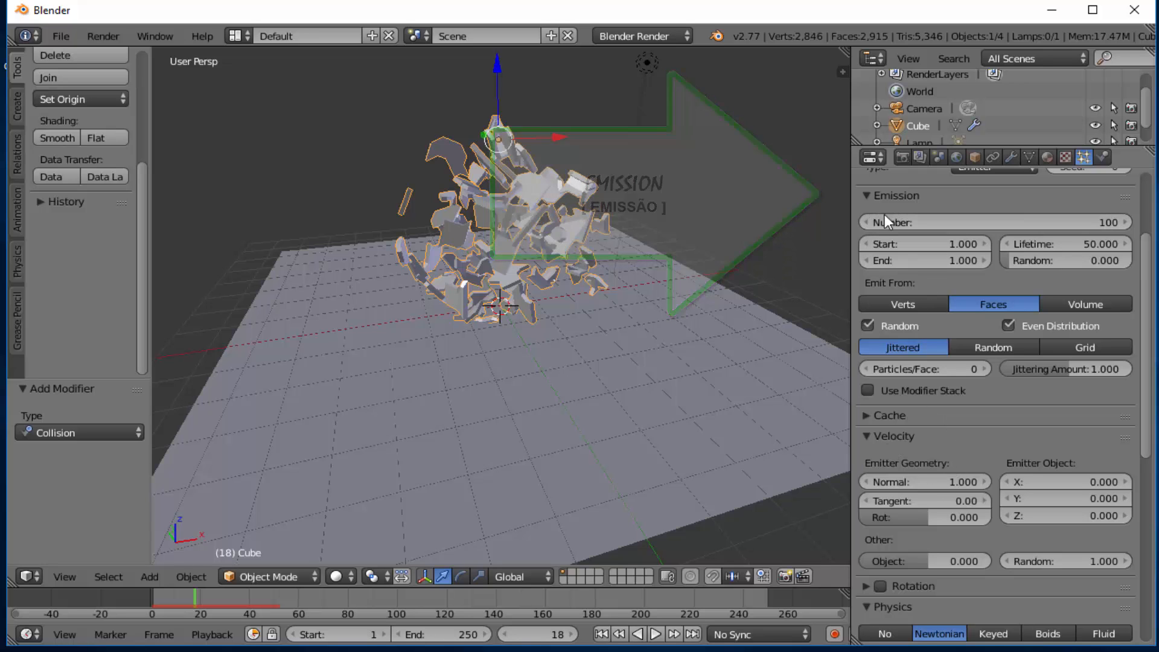
Set both the end frame and the start frame of the cube's particle emission to 80
left_click(939, 261)
key("BackSpace")
key("BackSpace")
key("BackSpace")
type("80")
key("Return")
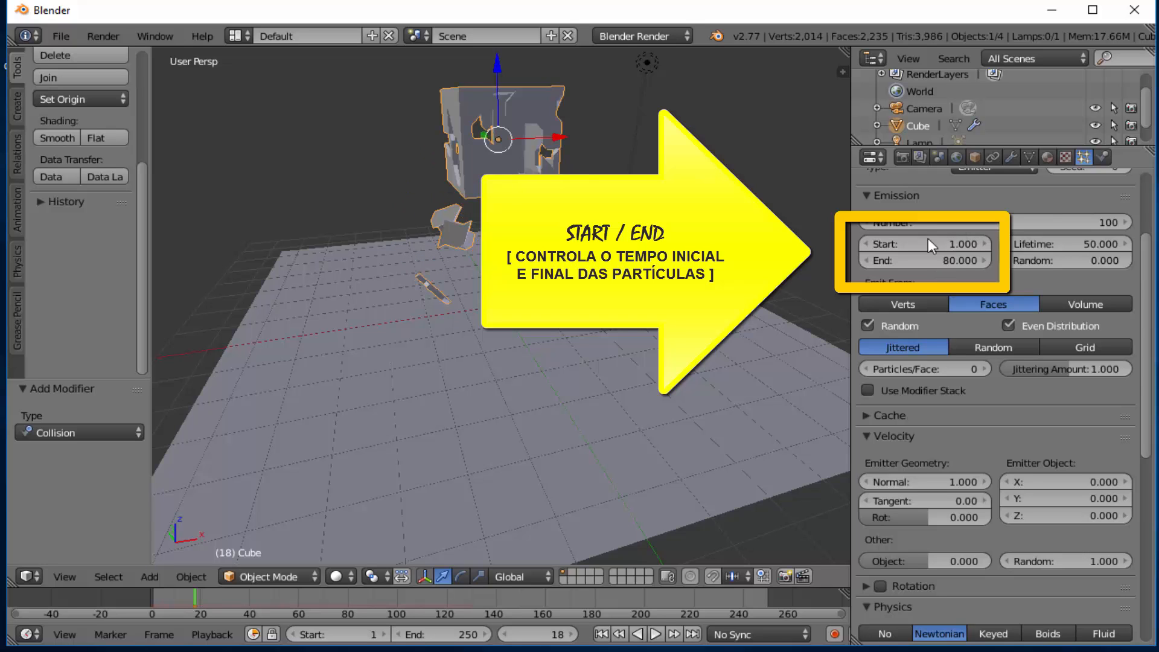
left_click(928, 243)
type("80")
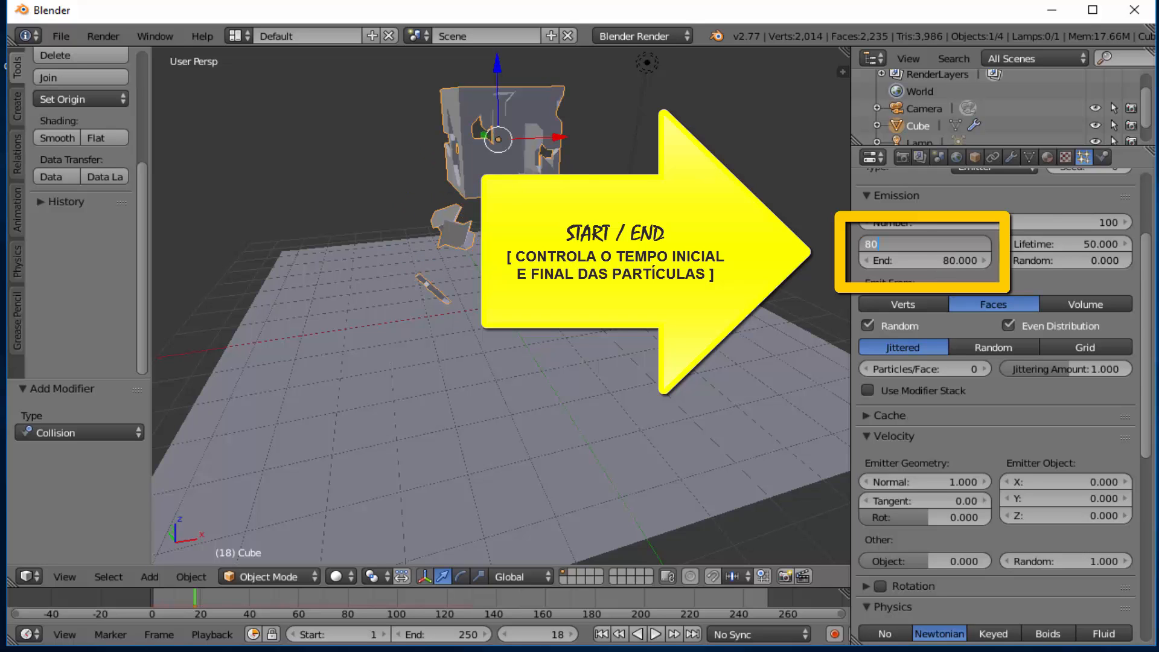
key("Return")
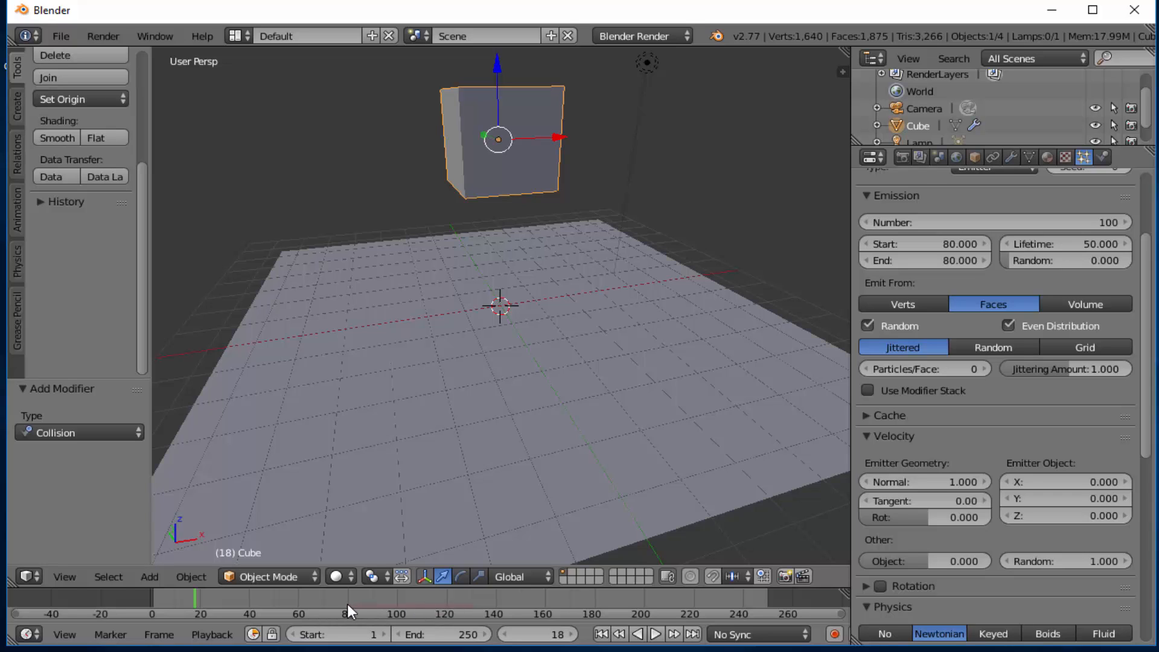
Play the animation from frame 1 with pauses, checking when the cube shatters and how long its fragments last
left_click(601, 634)
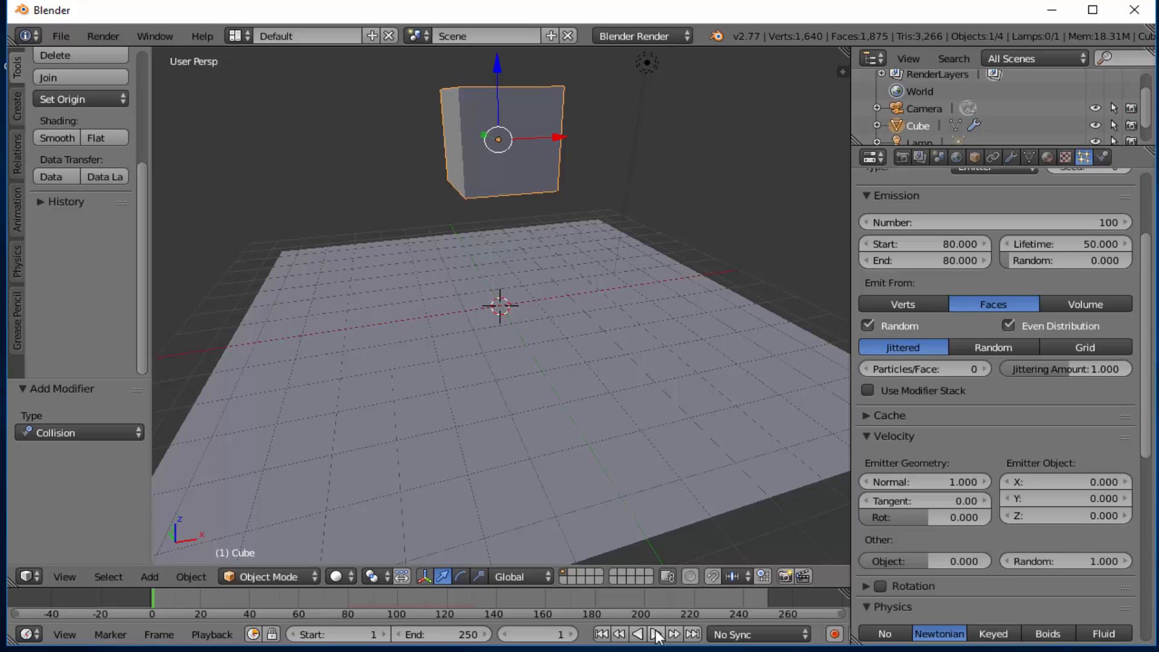
left_click(655, 634)
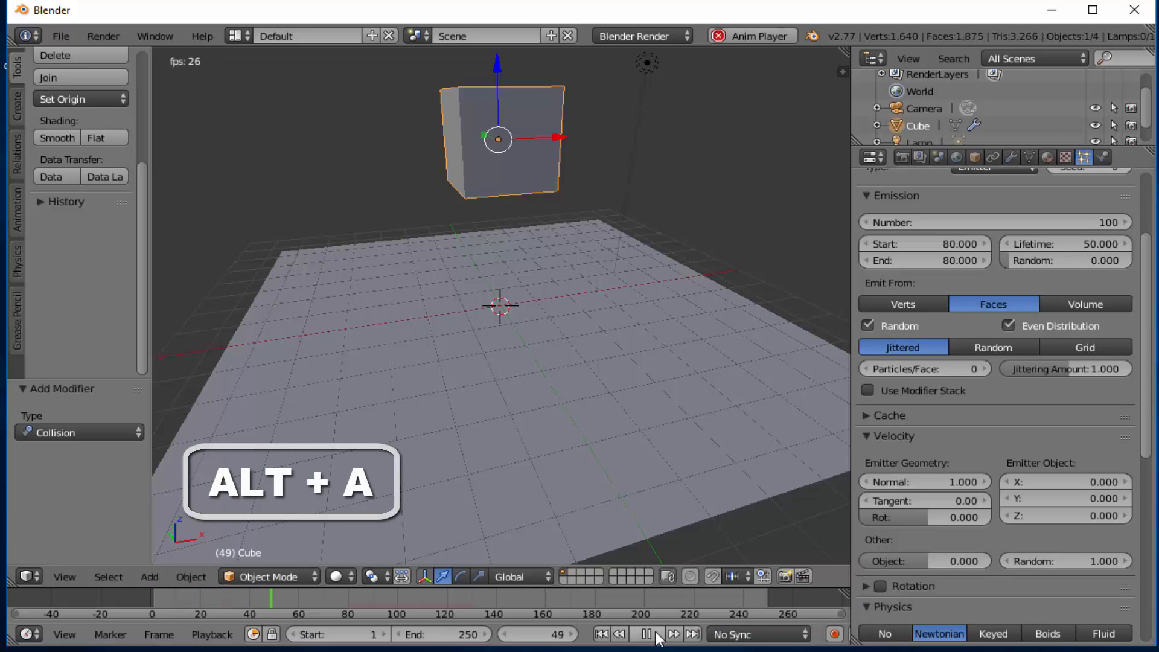
left_click(646, 634)
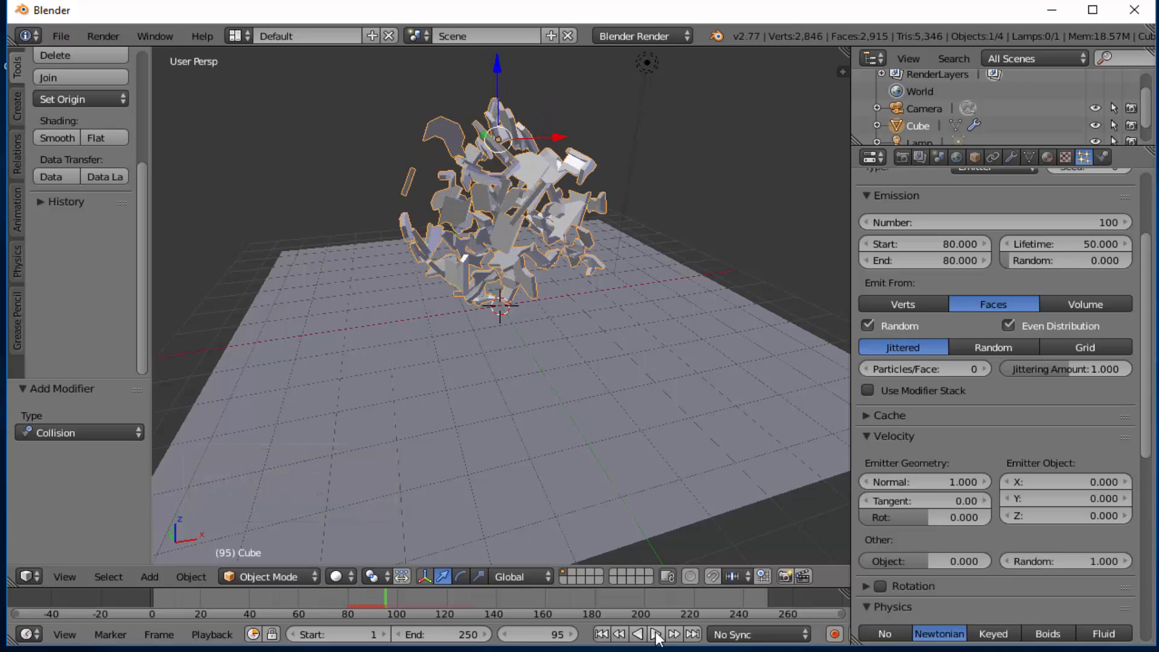
left_click(656, 633)
left_click(656, 634)
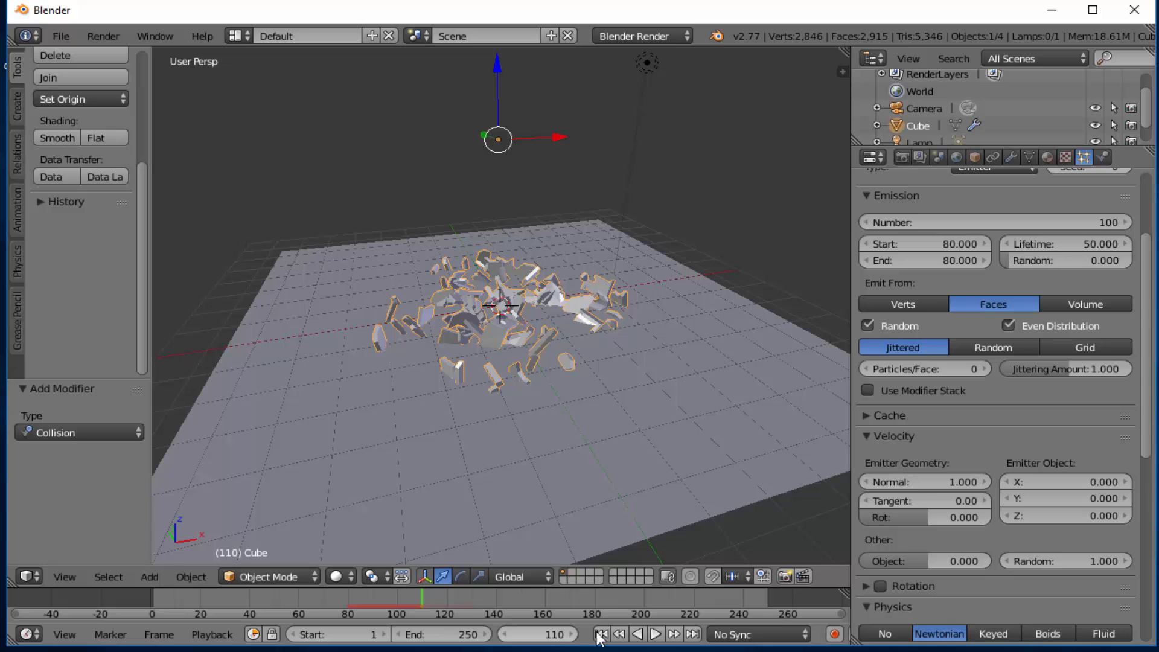
left_click(656, 633)
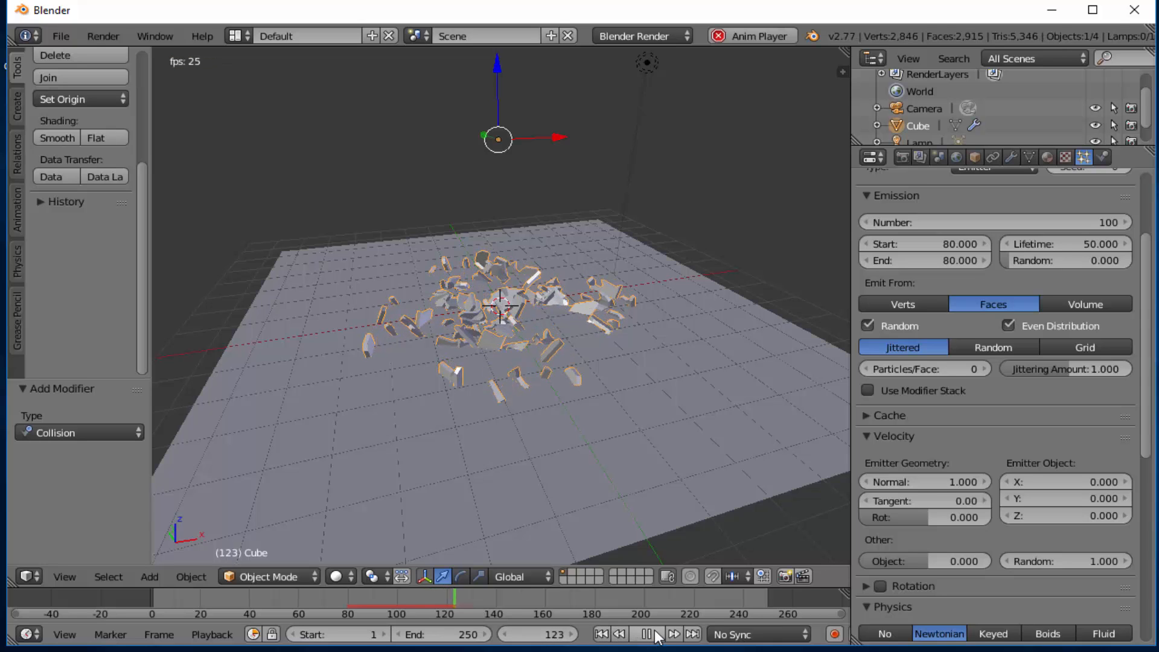
left_click(656, 634)
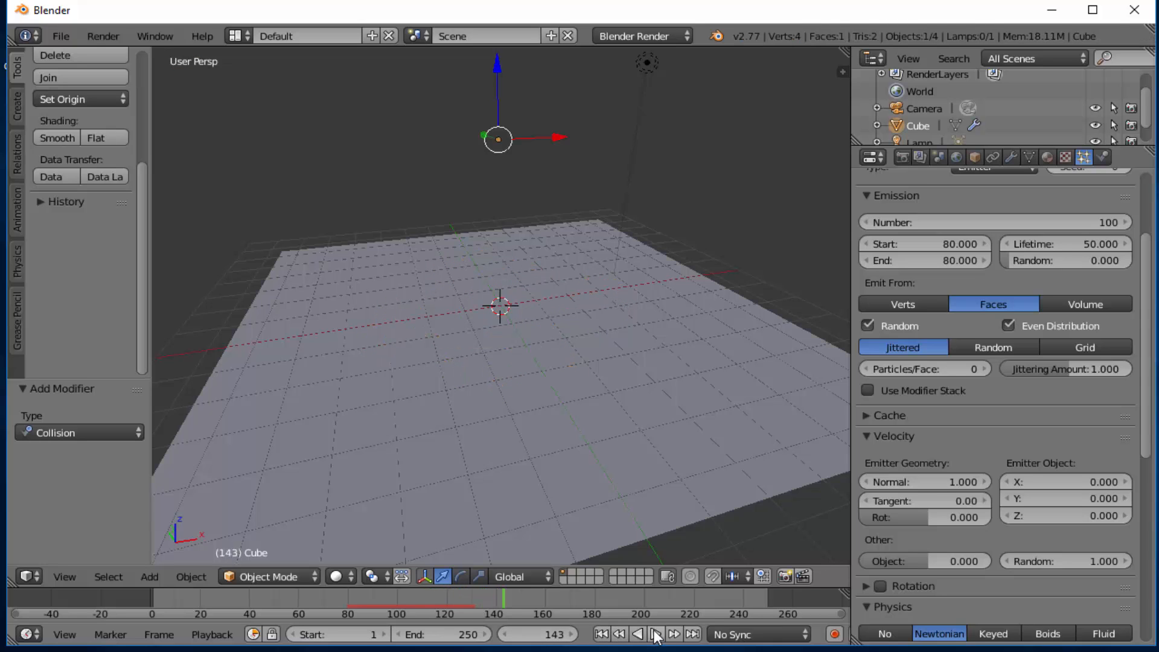
Set the particle lifetime to 170 frames and play the animation to check how long the fragments stay
left_click(1058, 243)
type("180.0")
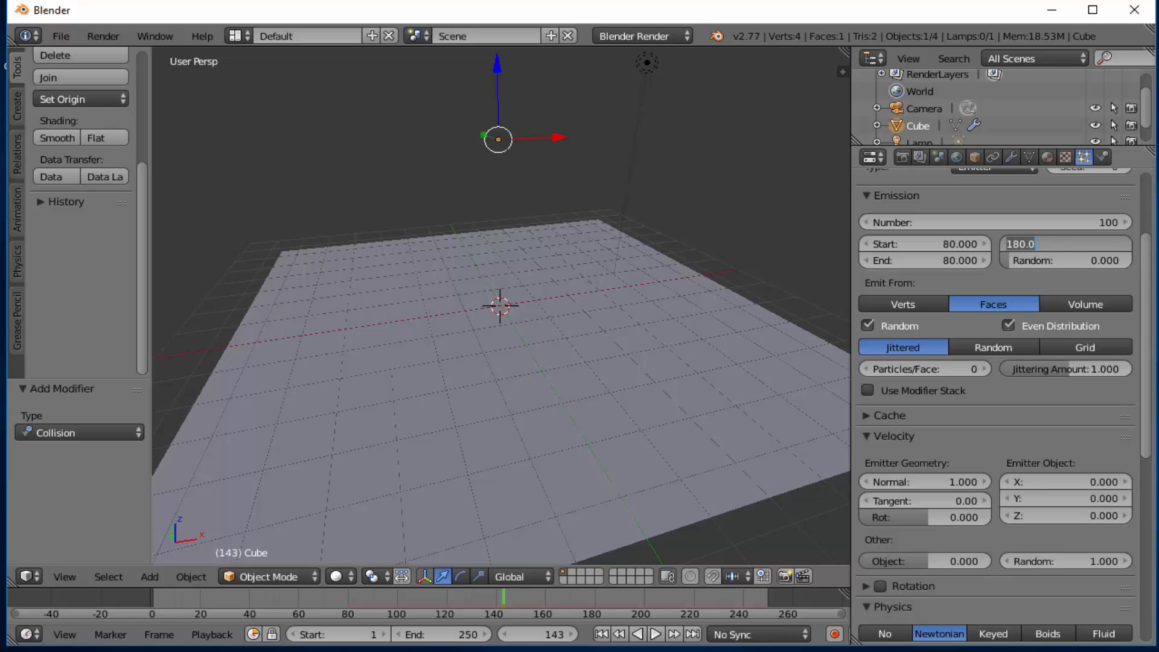
key("BackSpace")
key("BackSpace")
key("BackSpace")
key("BackSpace")
type("70")
key("Return")
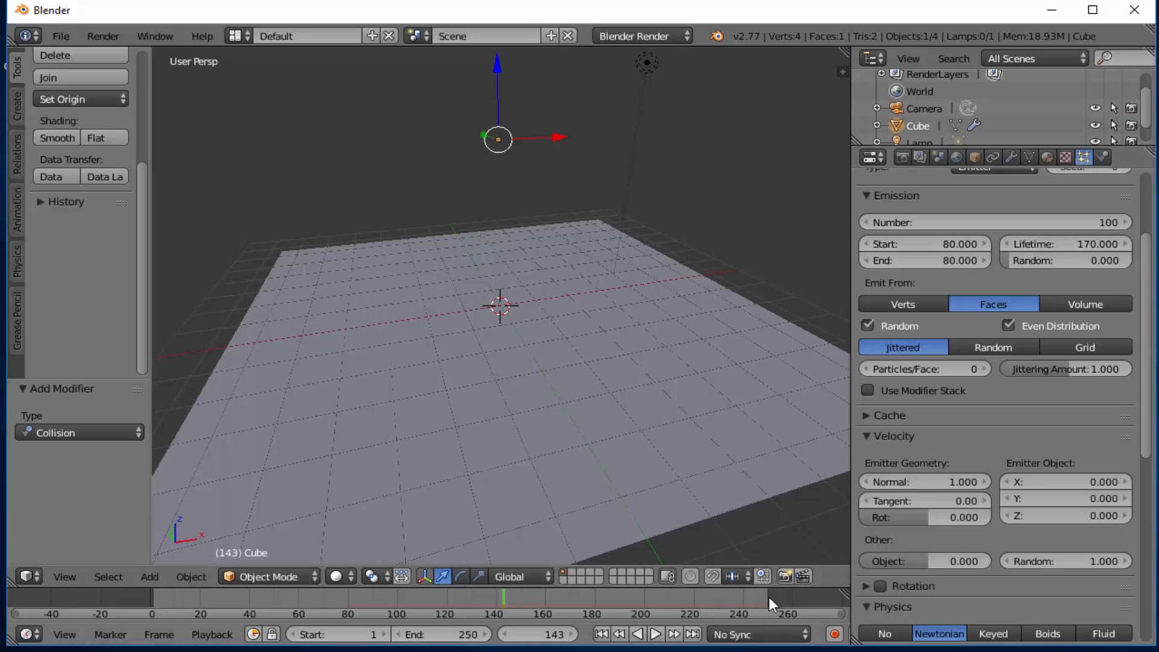
left_click(655, 633)
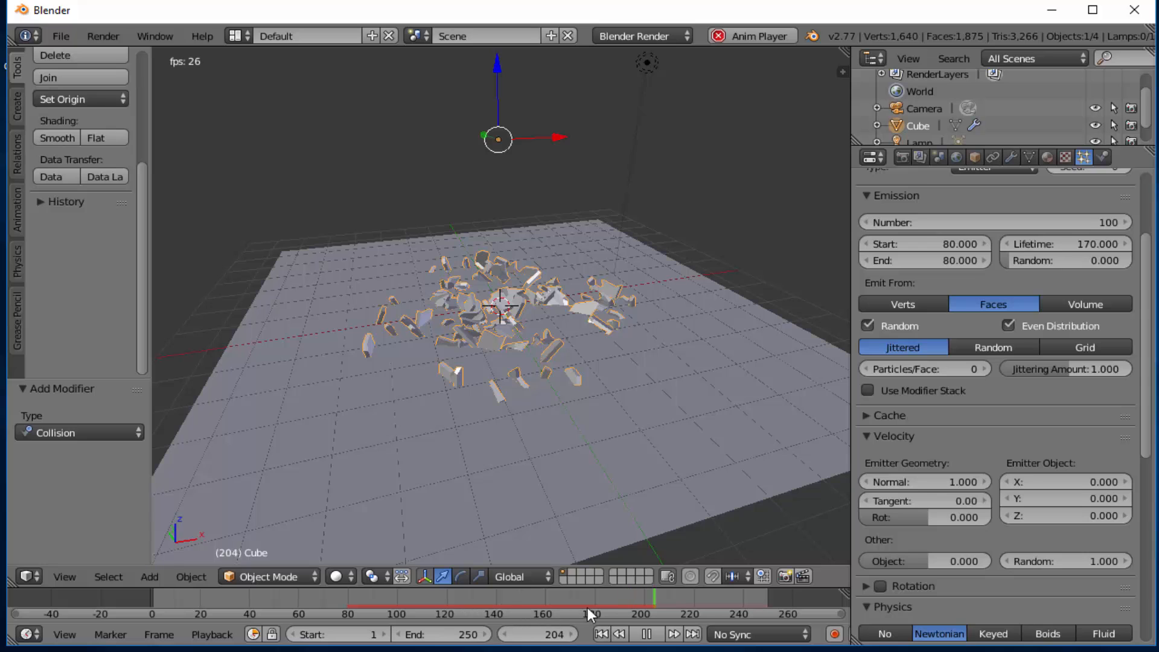
left_click(646, 634)
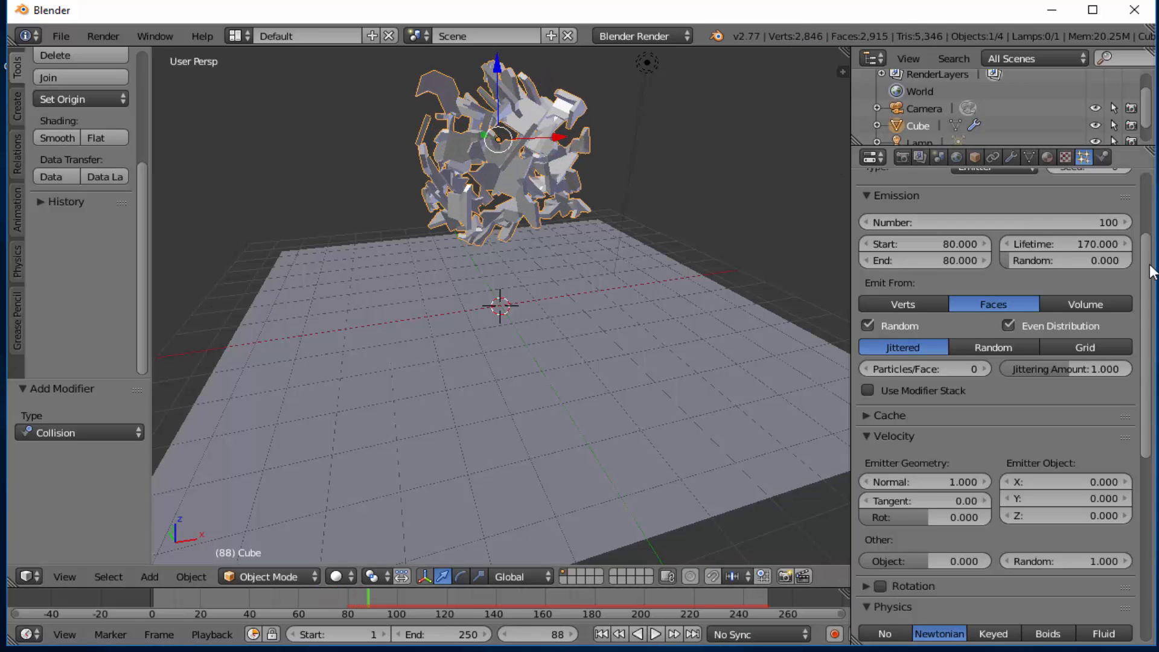
Set the end frame of the cube's particle emission to 120
scroll(940, 311, "up", 5)
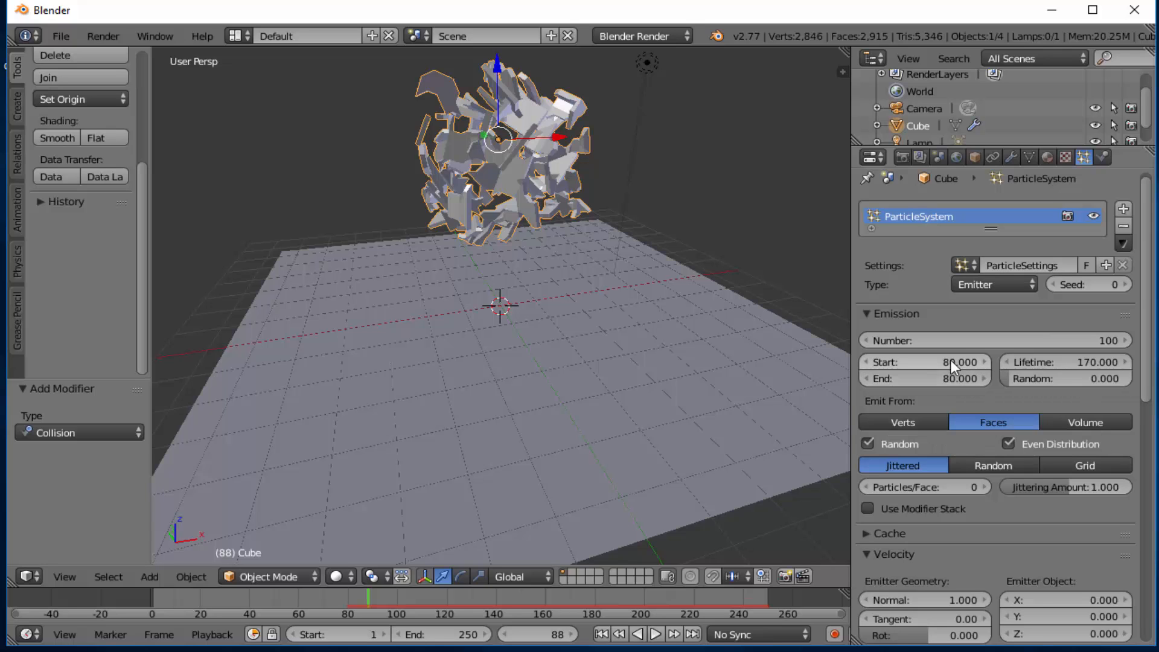
left_click(936, 376)
type("12")
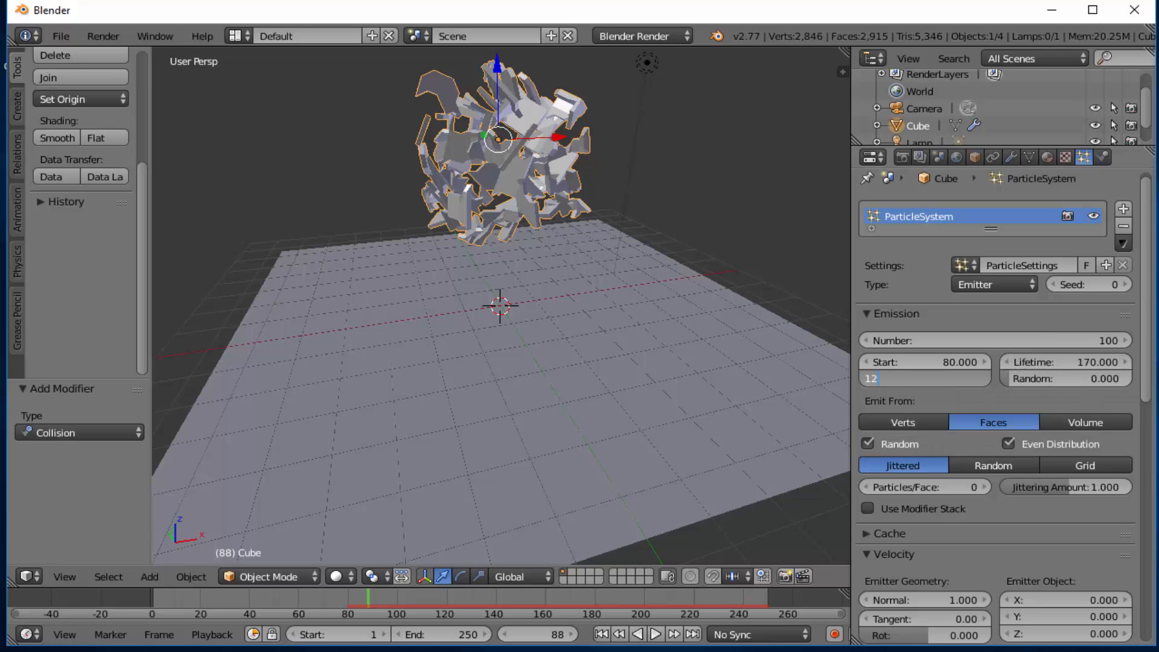
type("0")
key("Return")
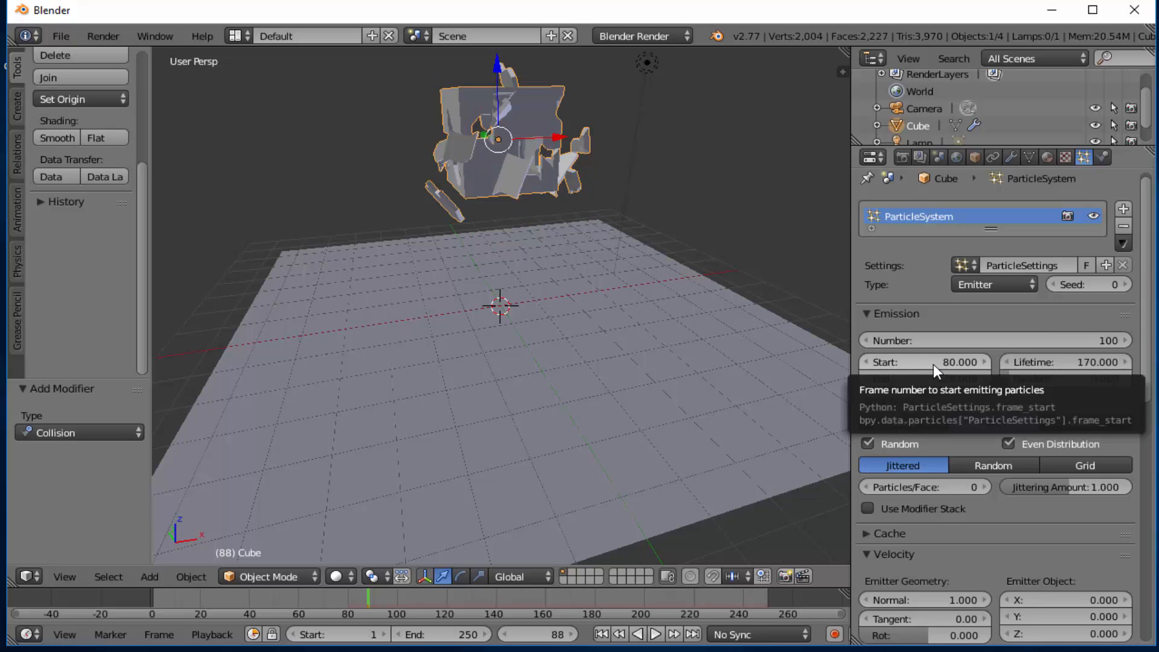
Replay the cube's shattering from the first frame twice, and look through the particle physics and render settings
left_click(602, 637)
left_click(655, 634)
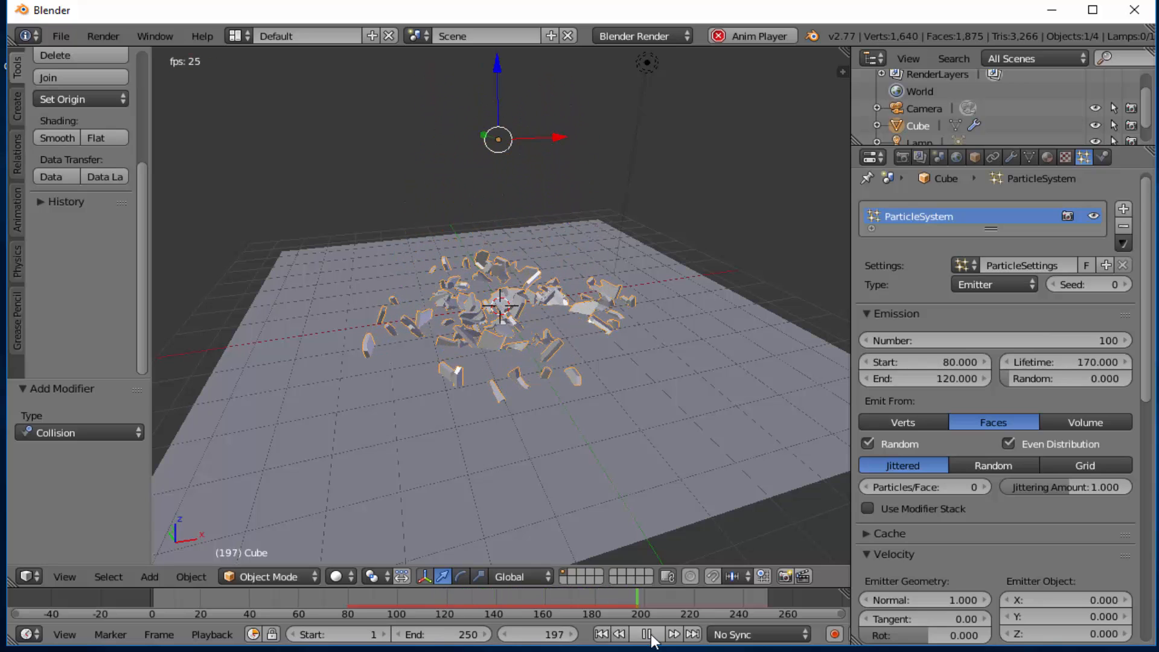
left_click(646, 633)
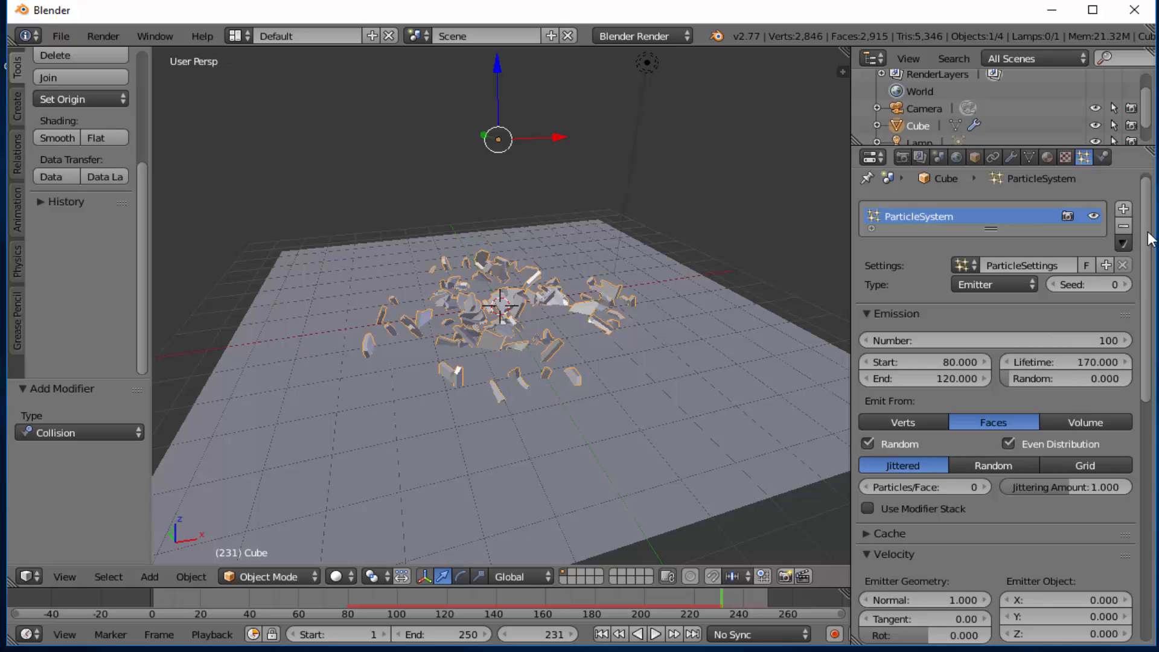
scroll(1147, 238, "down", 10)
scroll(1002, 405, "down", 4)
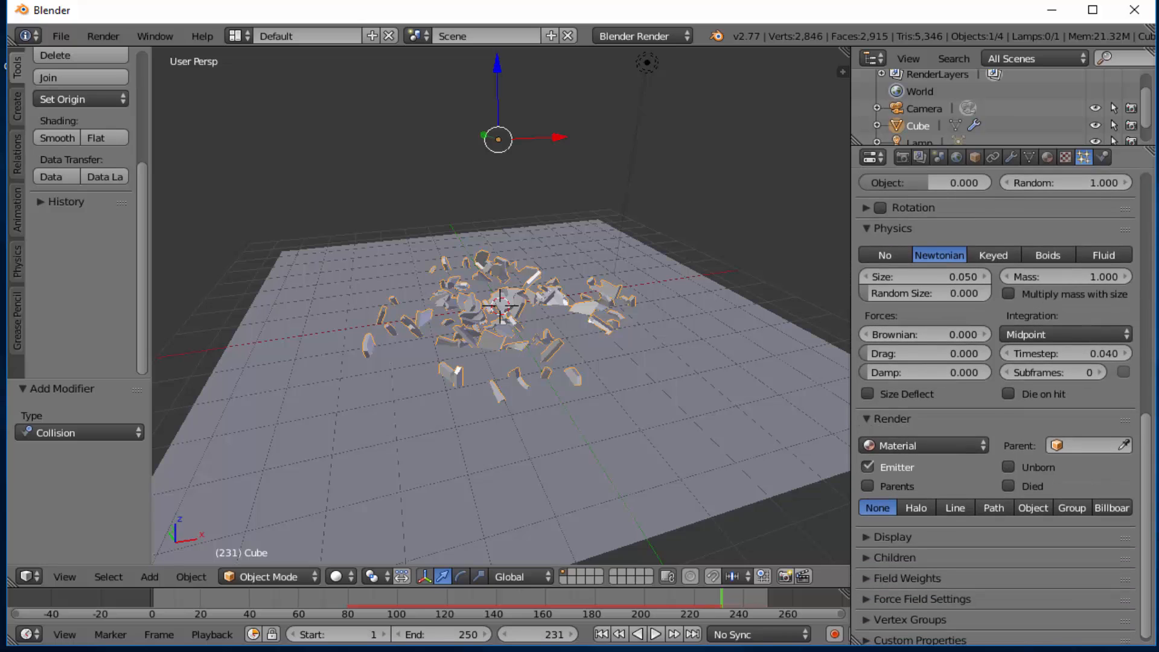
left_click(601, 634)
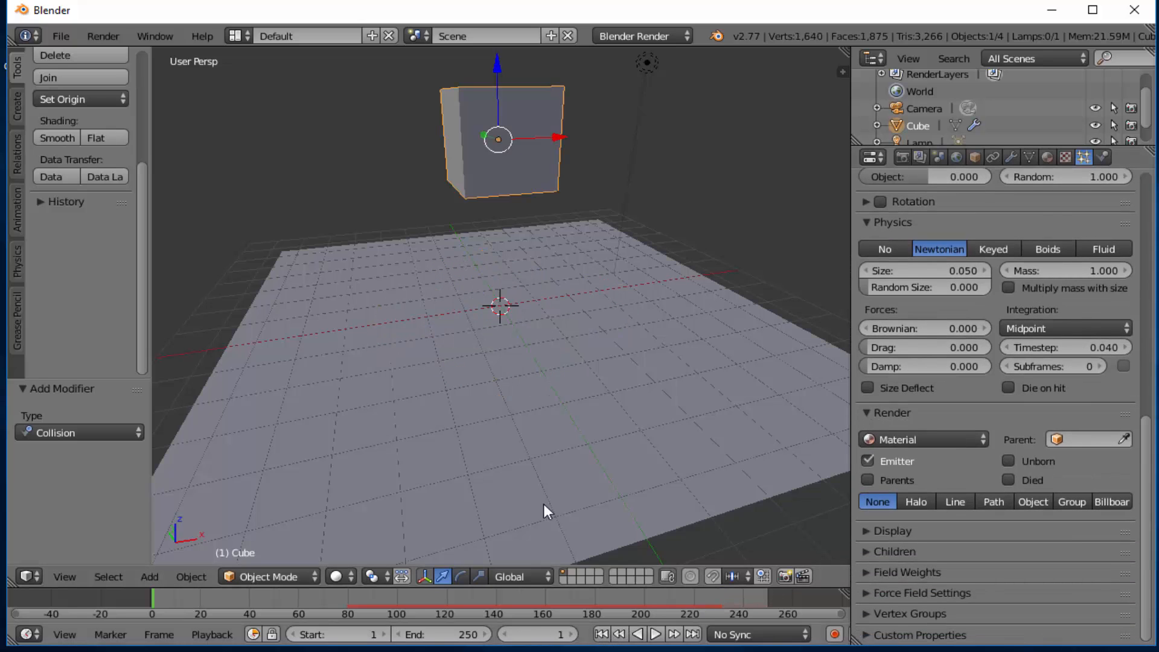
left_click(655, 634)
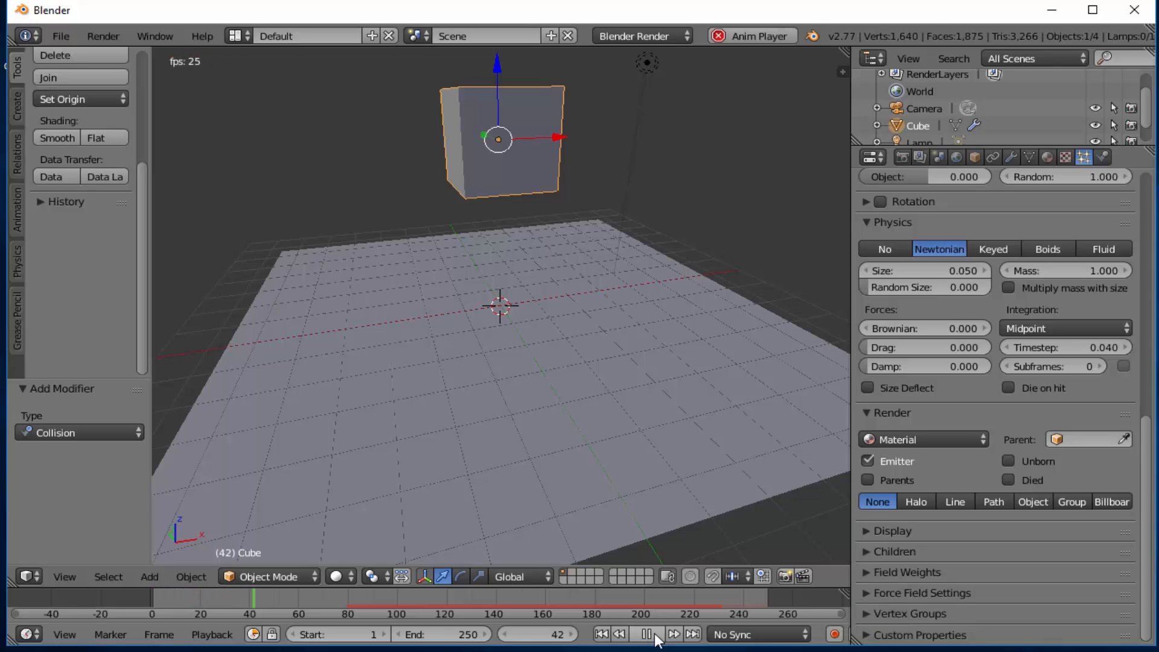
left_click(648, 634)
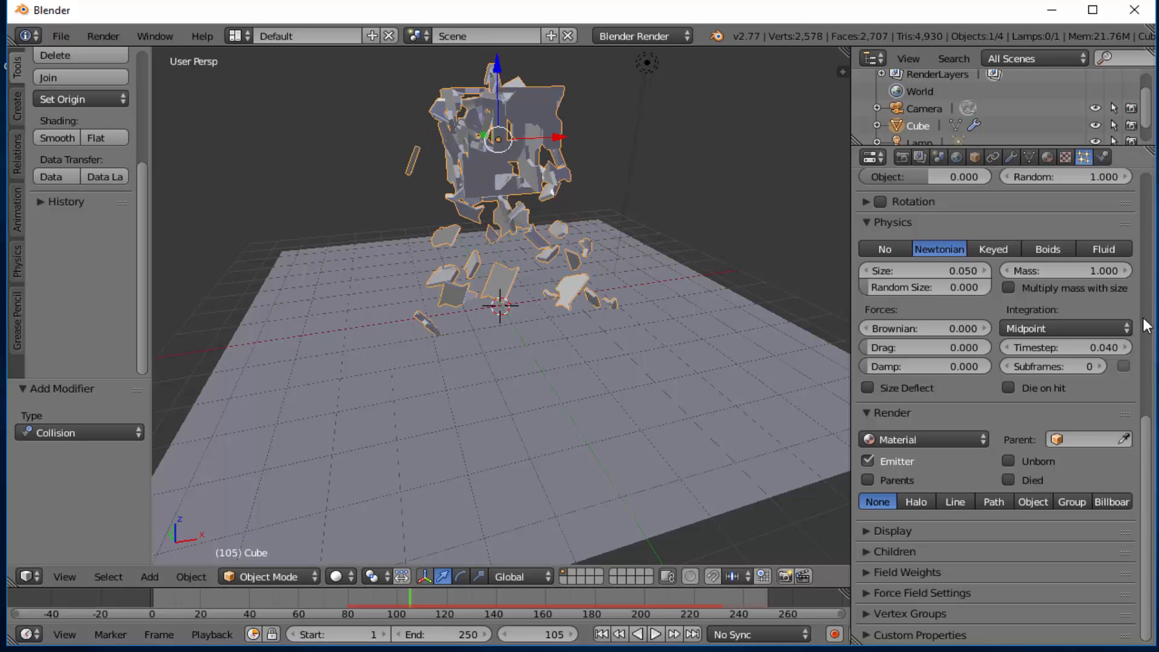
Set the particle emission start and end frames both to 1, and rewind the animation to the first frame
left_click_drag(1146, 422, 1155, 162)
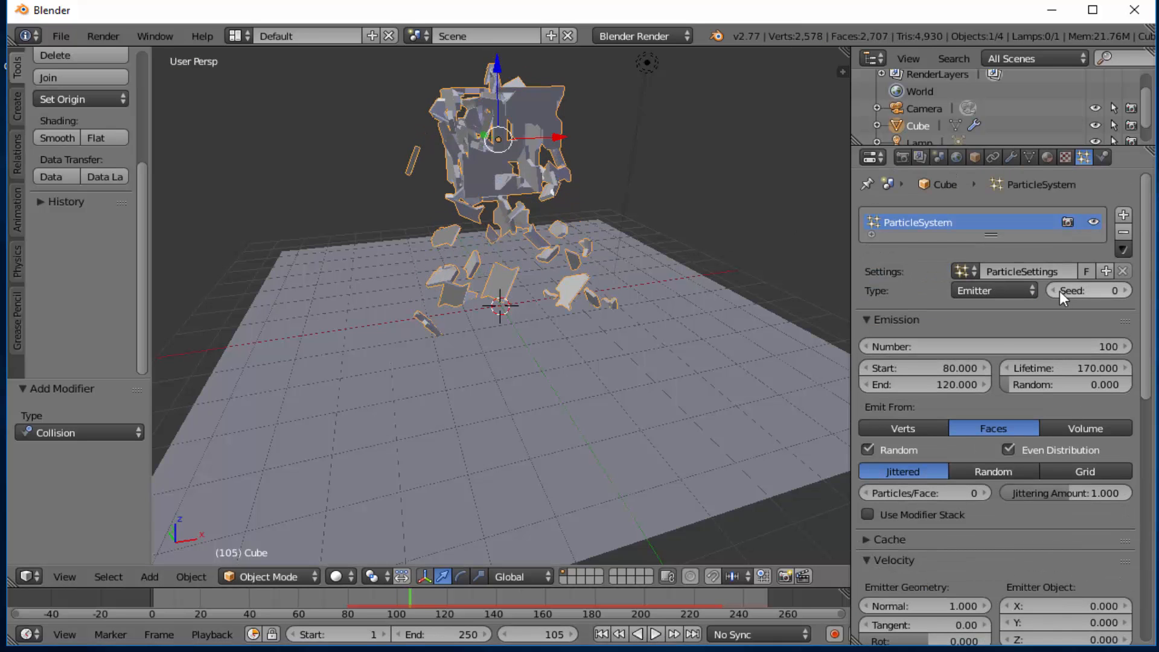
left_click(929, 369)
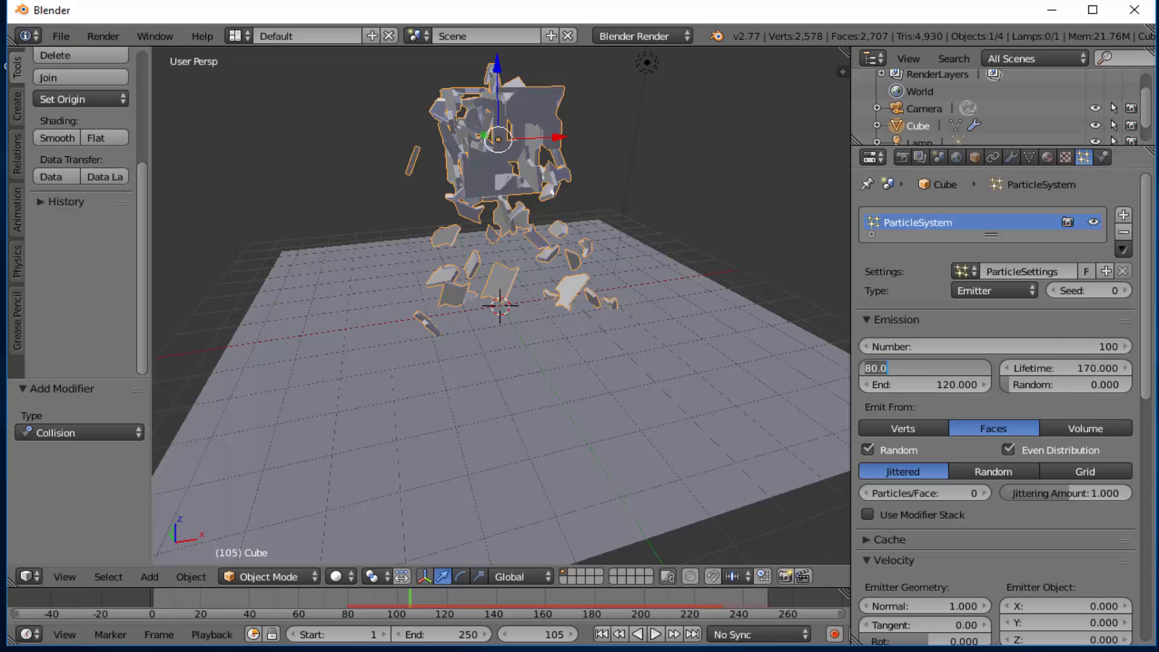
type("1")
left_click(945, 386)
type("1")
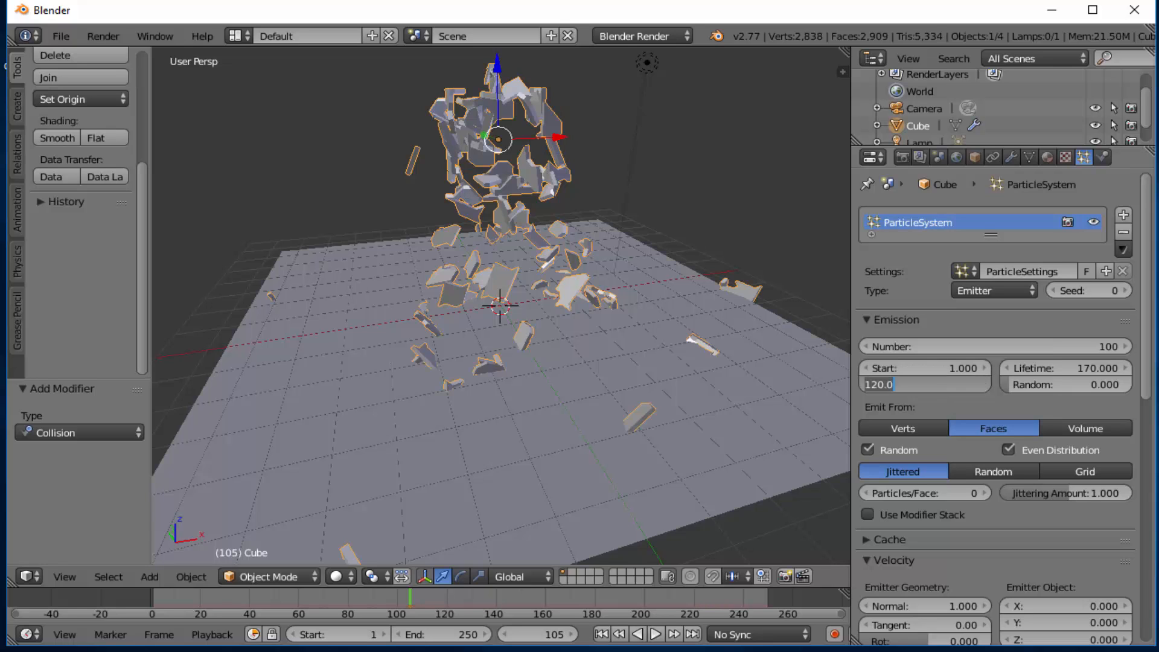
key("Return")
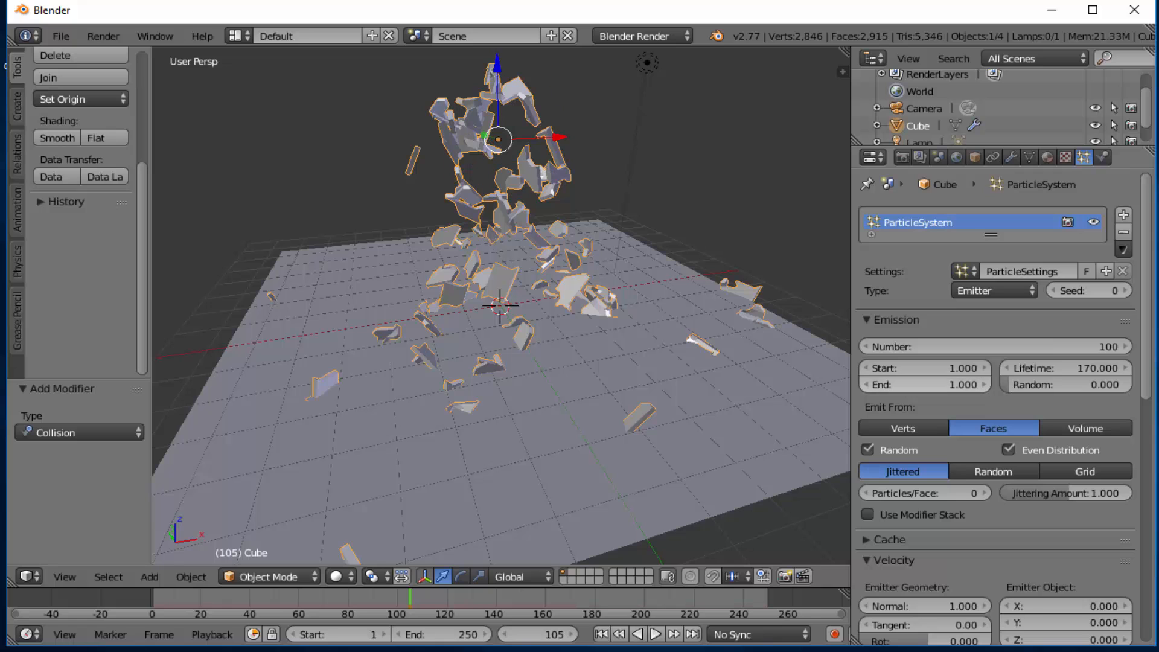
left_click(601, 634)
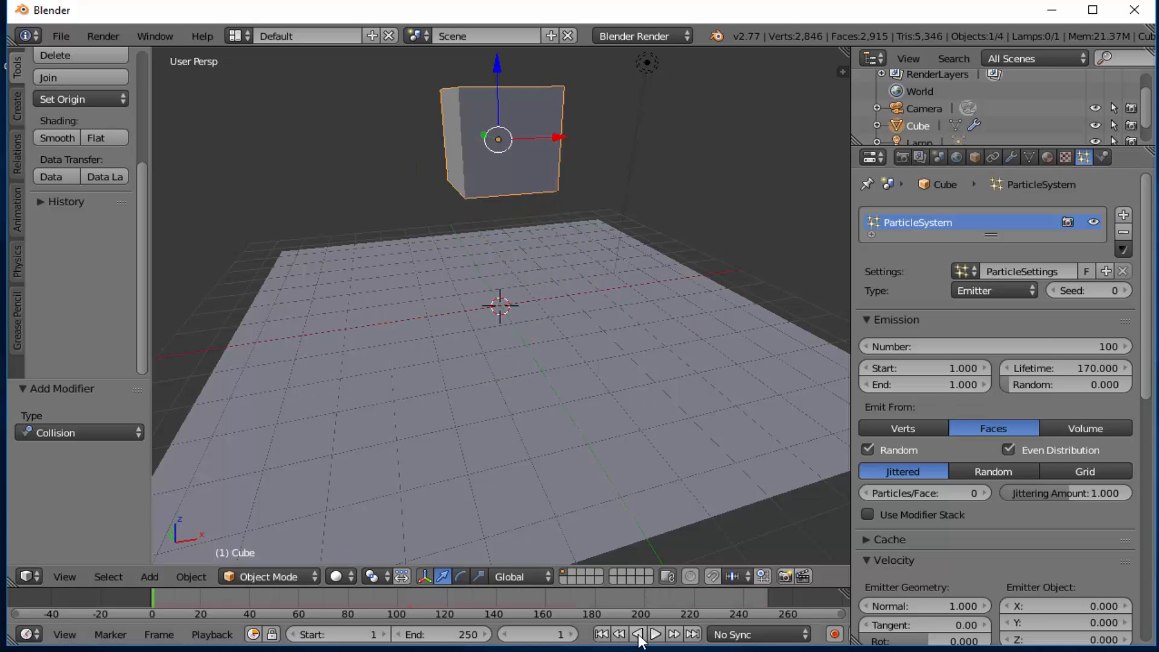
Play the cube's shattering animation and rewind it to the first frame
left_click(655, 634)
left_click(649, 634)
left_click(601, 634)
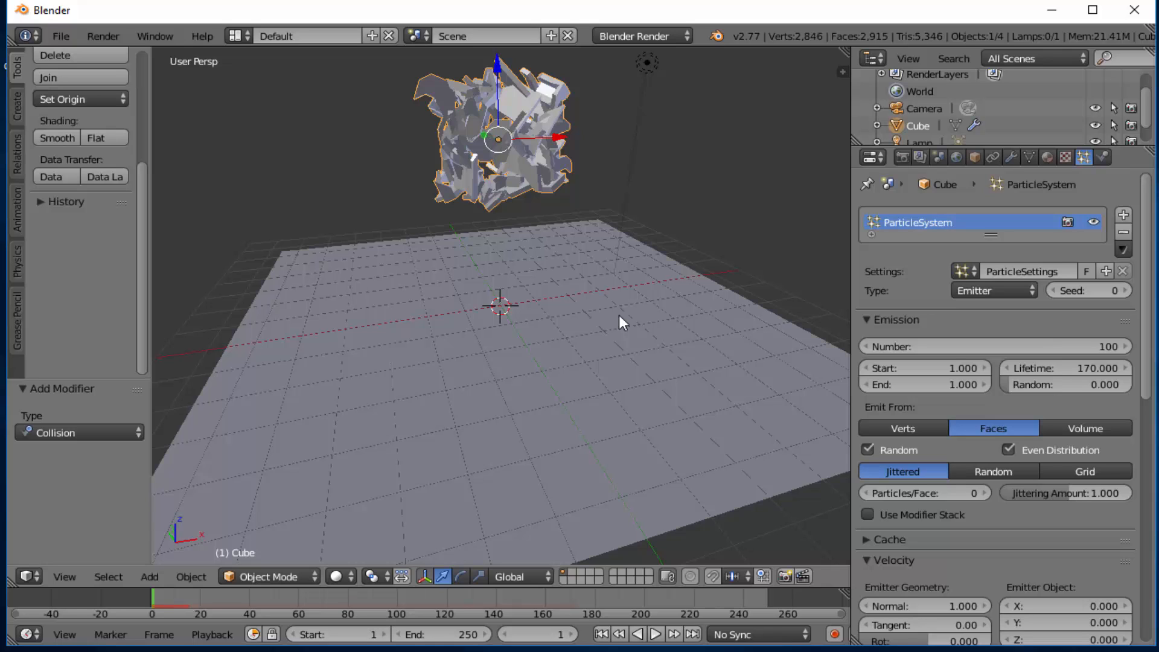
Set the gravity field weight of the cube's particle system to 0
scroll(1152, 281, "down", 5)
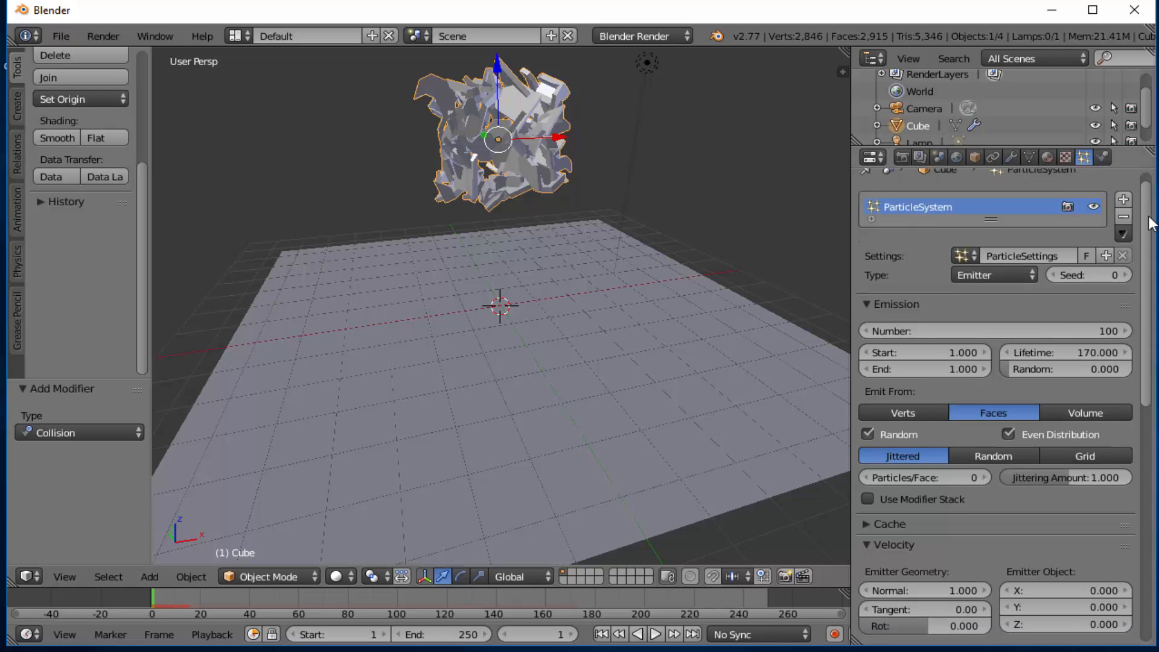
scroll(1153, 281, "down", 15)
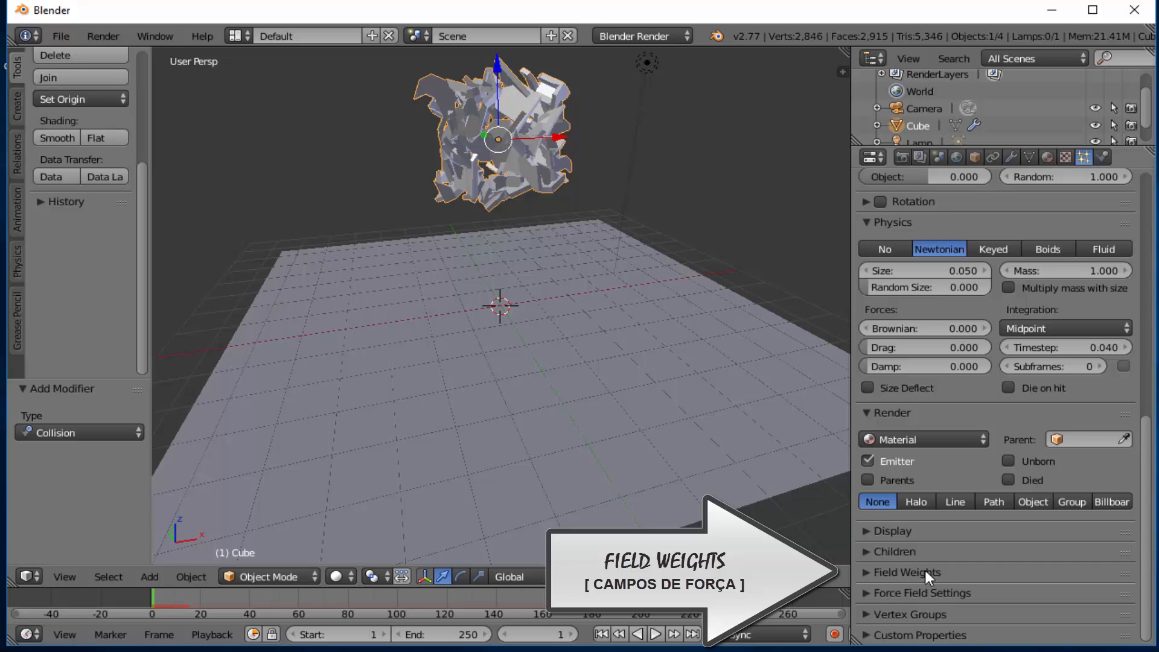
left_click(865, 571)
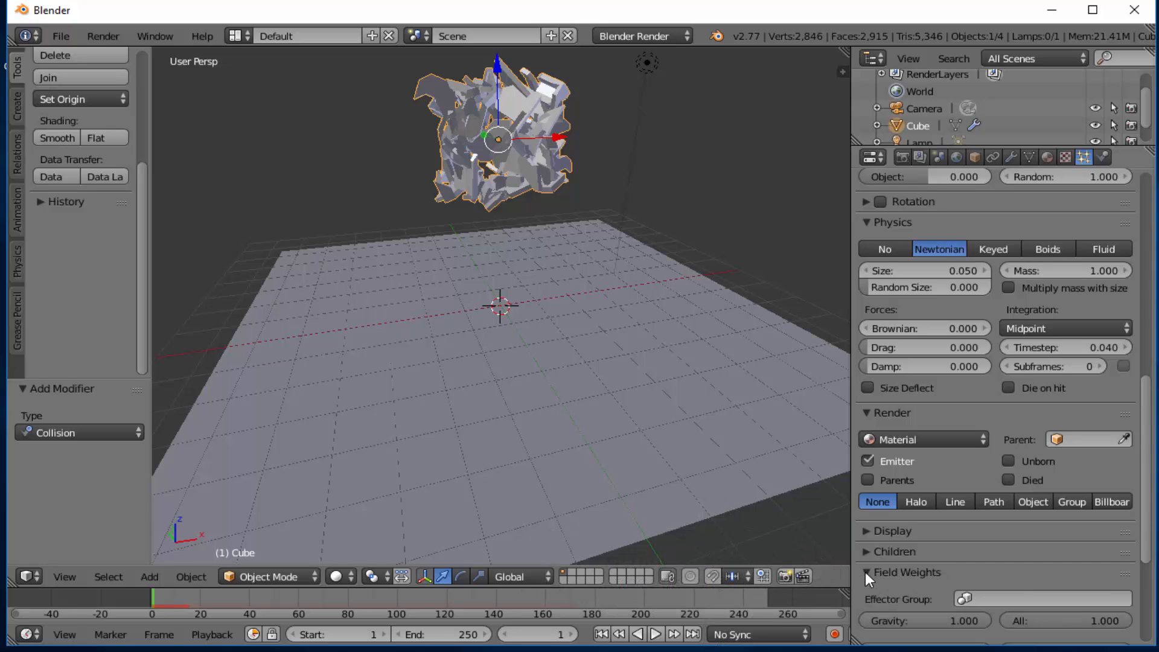
scroll(1149, 401, "down", 1)
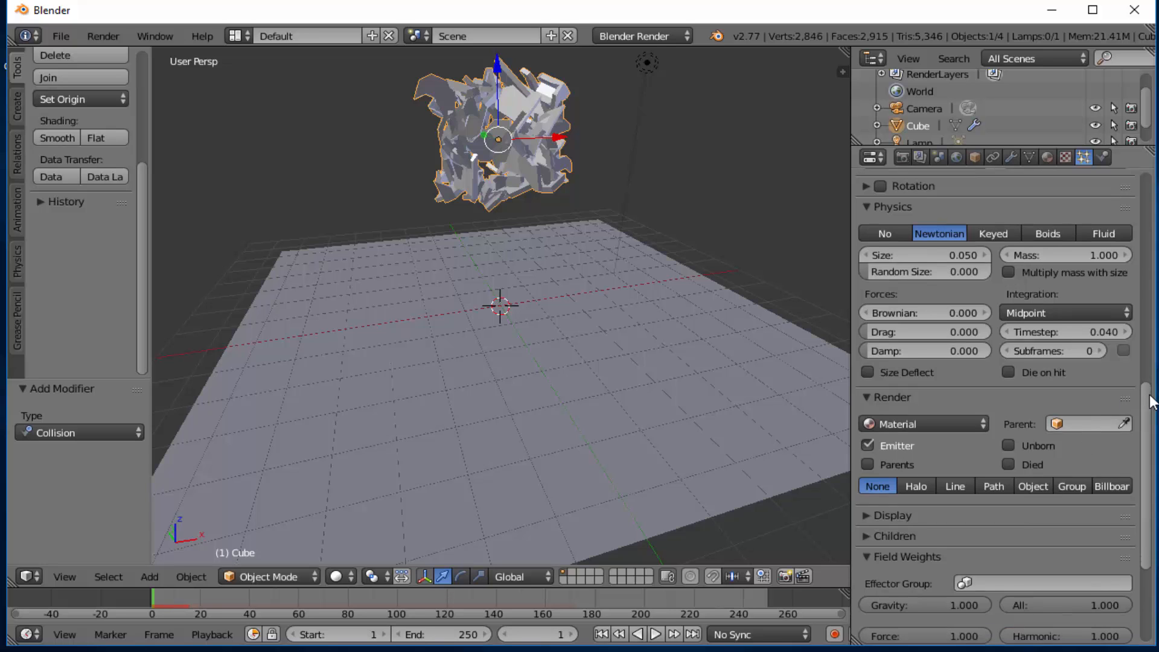
left_click_drag(1151, 401, 1145, 510)
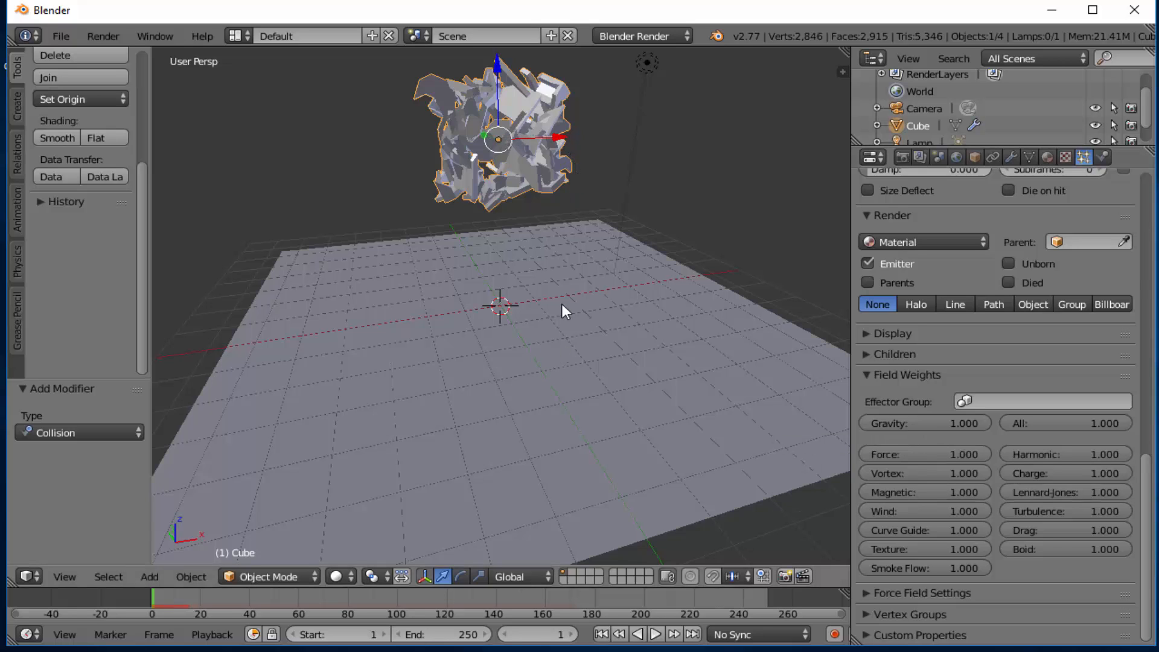
left_click_drag(971, 421, 867, 422)
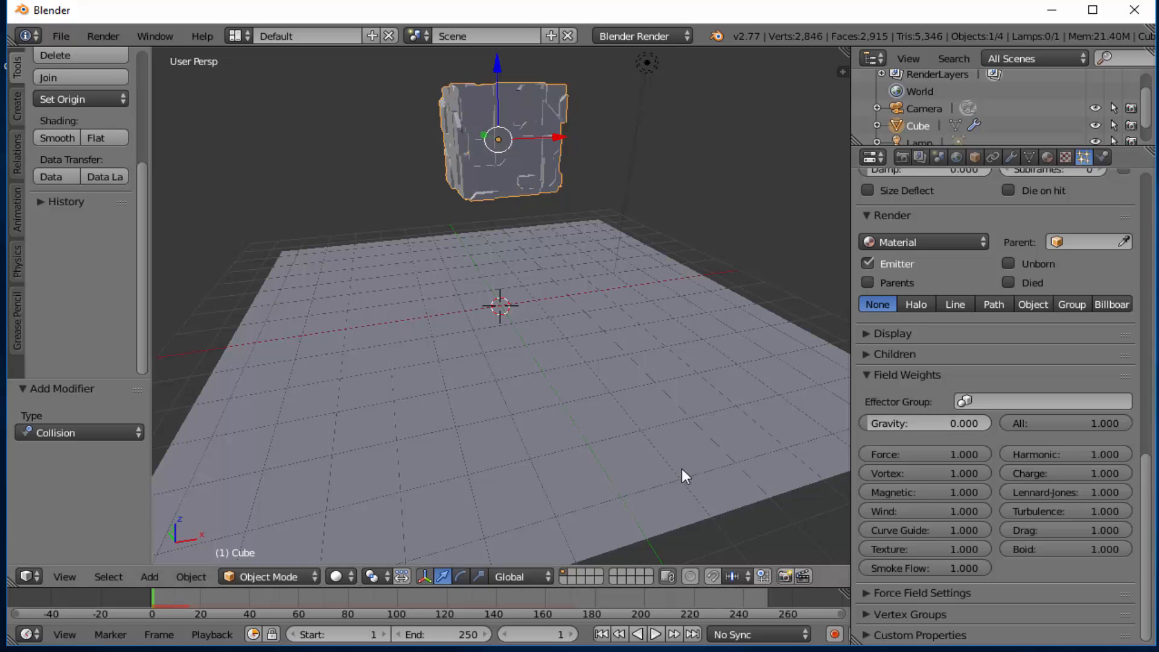
Play the animation from the first frame to check how the fragments move without gravity
left_click(601, 634)
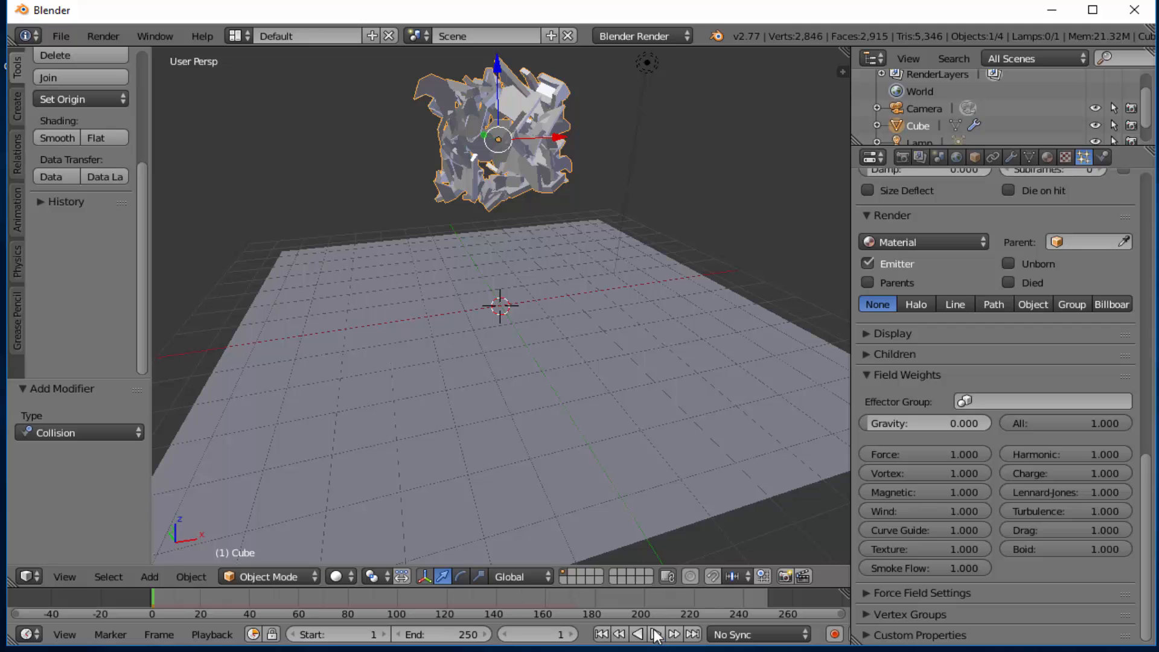
left_click(655, 634)
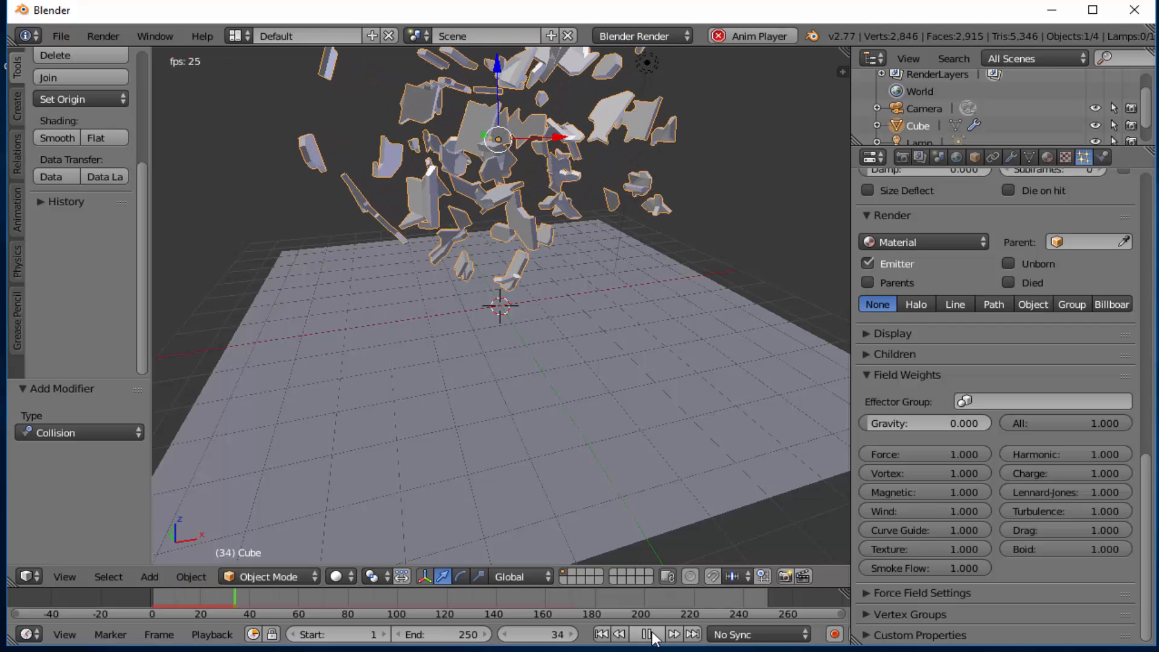
left_click(648, 634)
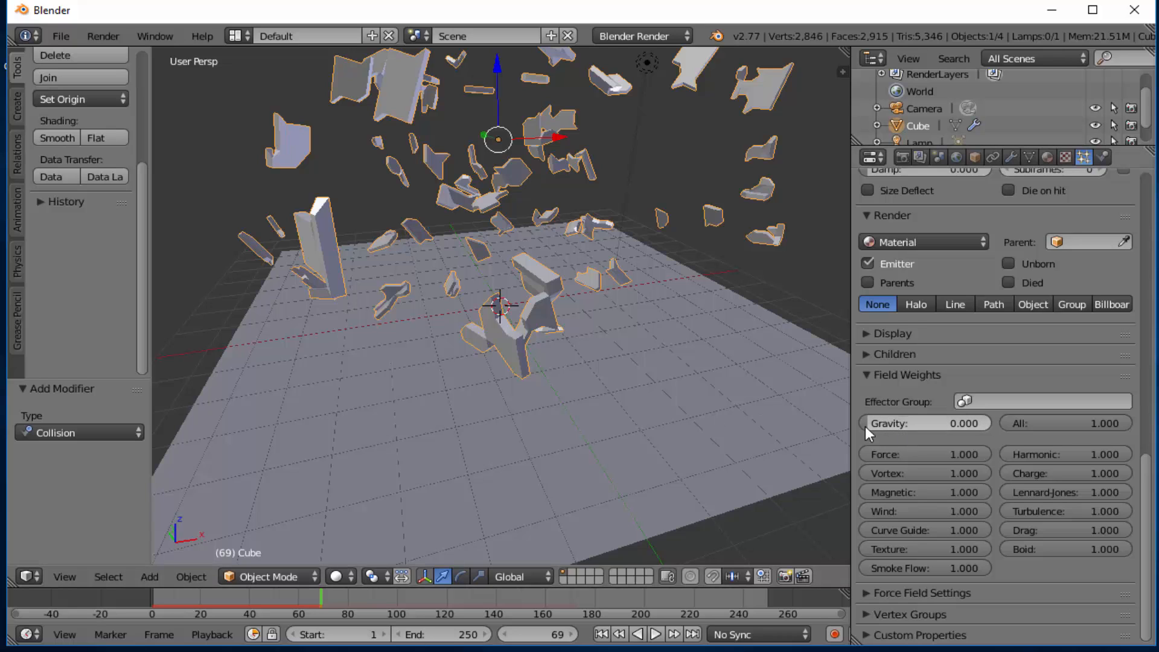
Restore the gravity weight to 1, rewind the animation to frame 0 and return the gravity weight to 0
left_click_drag(864, 426, 990, 426)
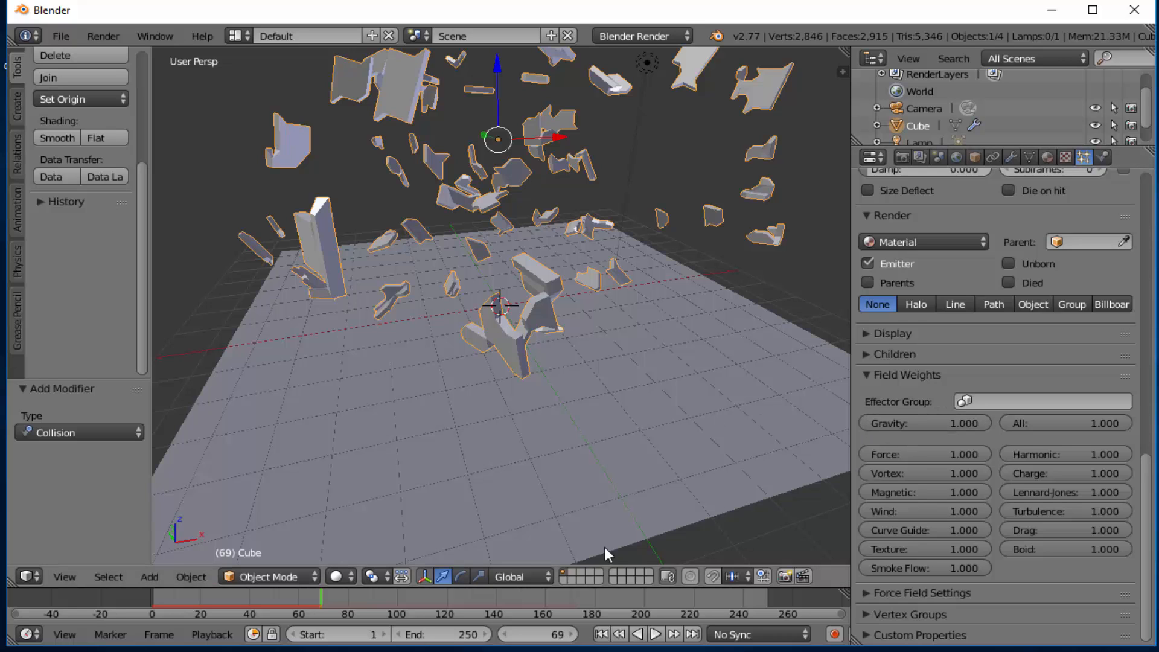
left_click_drag(321, 593, 139, 603)
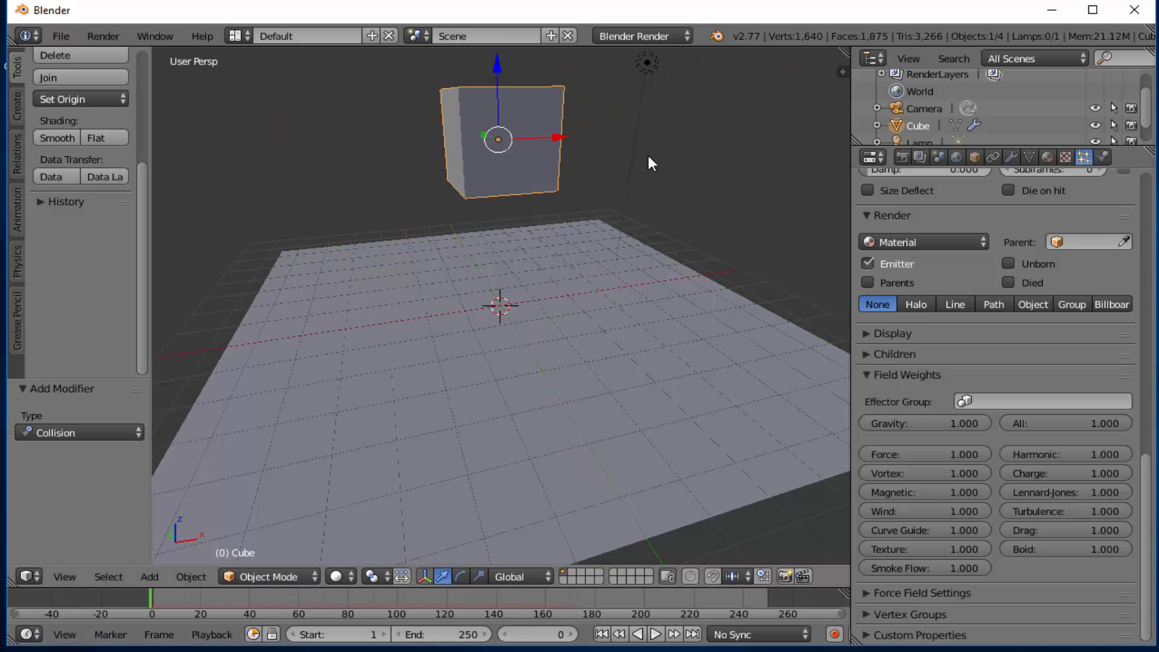
left_click_drag(933, 425, 812, 424)
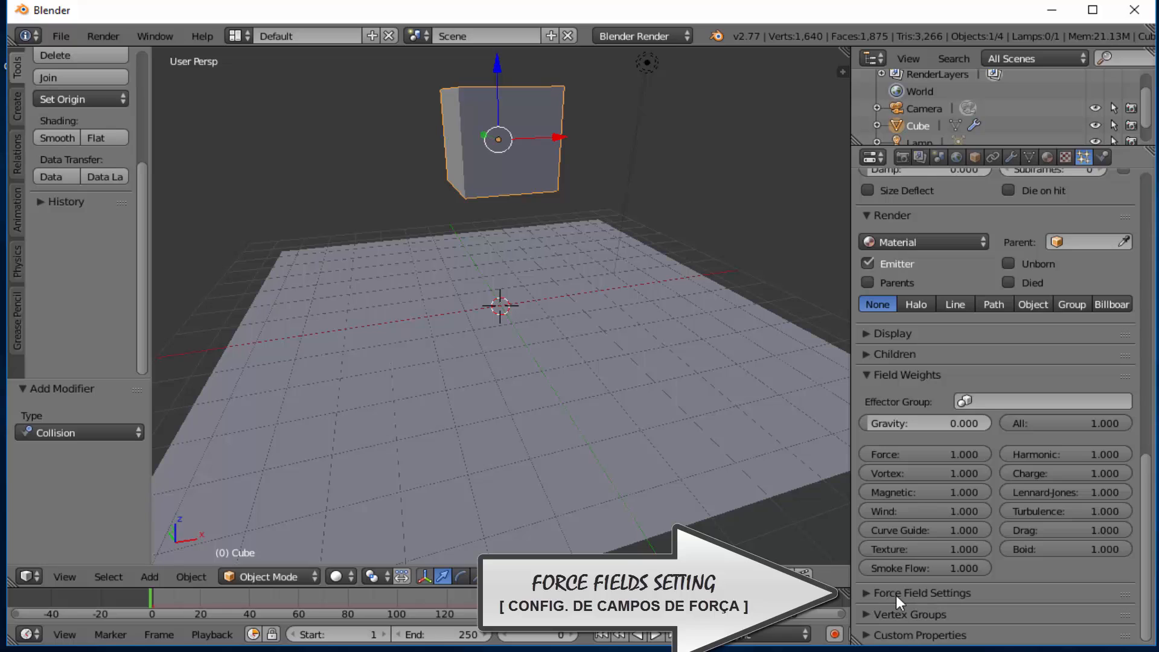
Enable Self Effect in the particle force field settings with Force as type 1, and play the animation
left_click(865, 593)
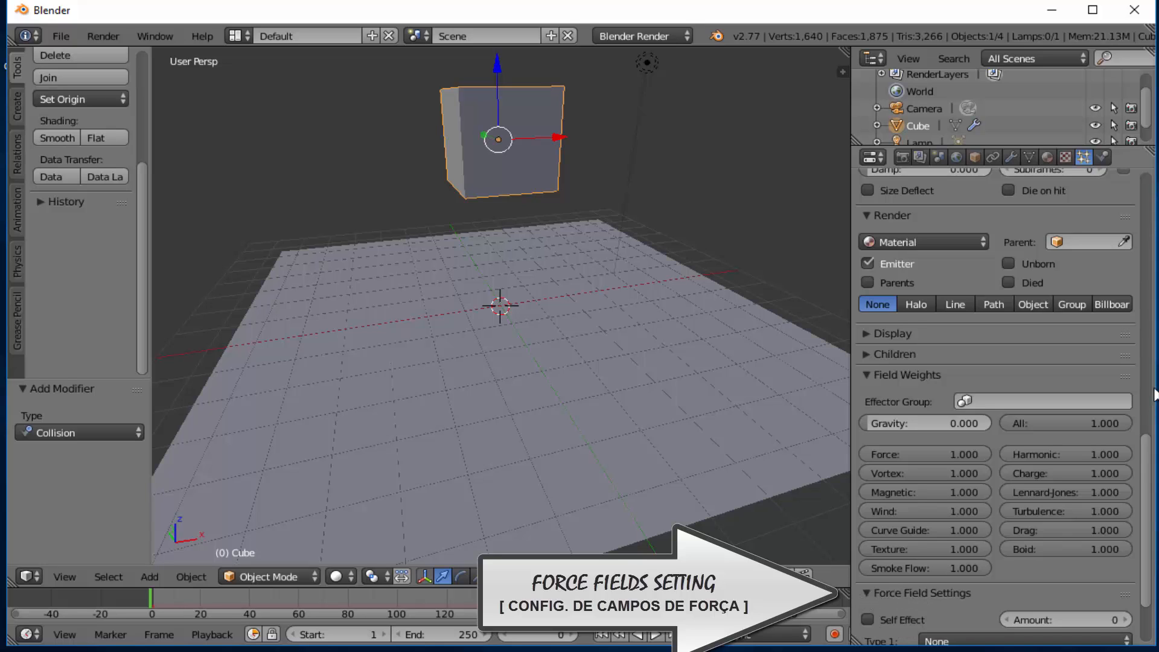
scroll(1131, 510, "down", 4)
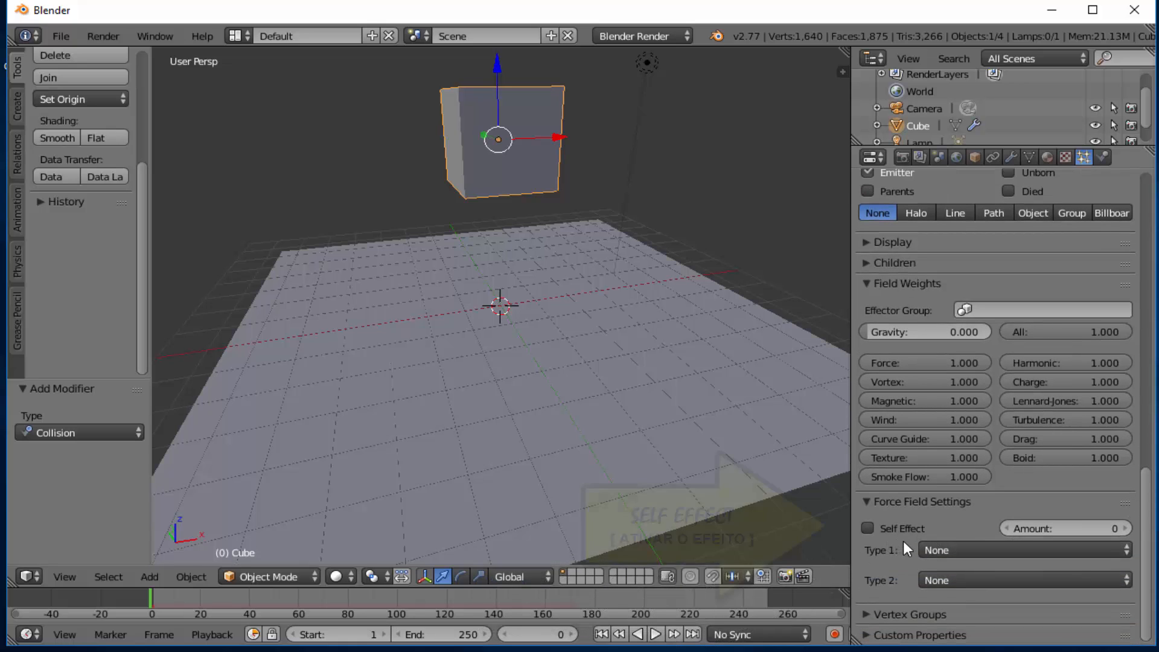
left_click(868, 528)
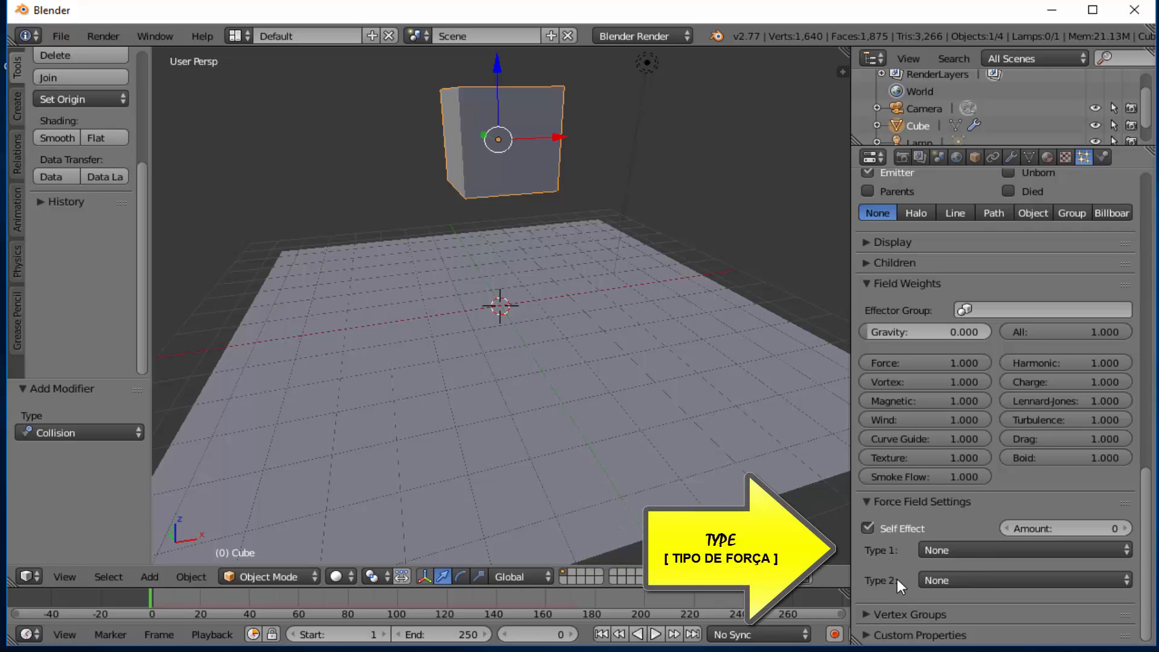
left_click(999, 550)
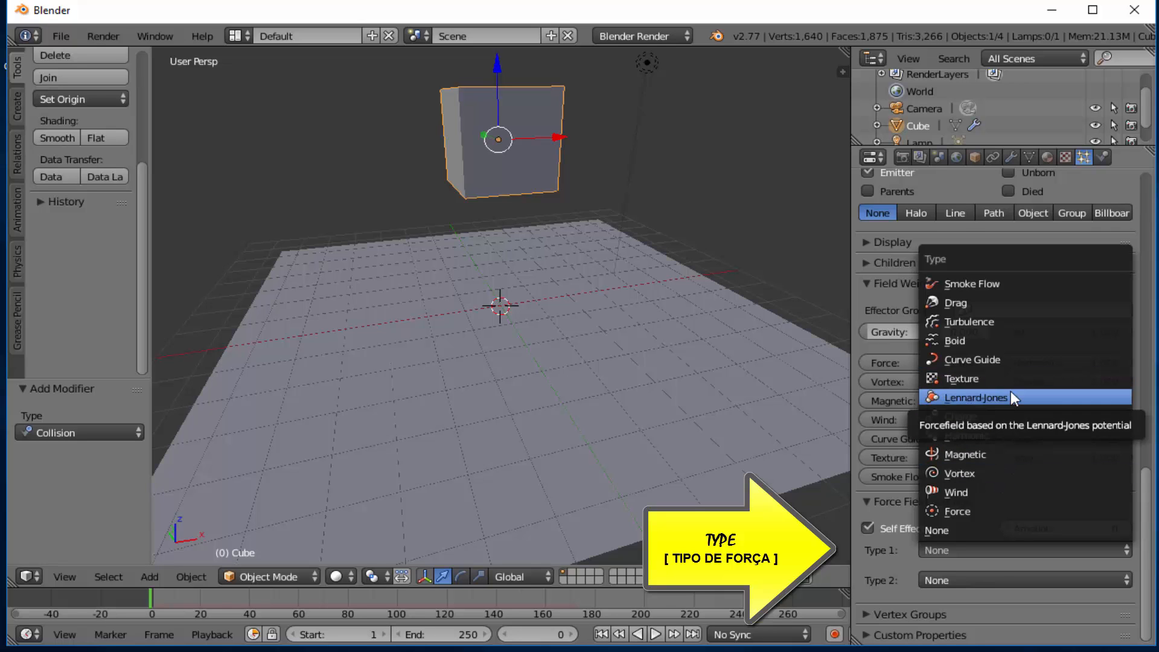
left_click(958, 510)
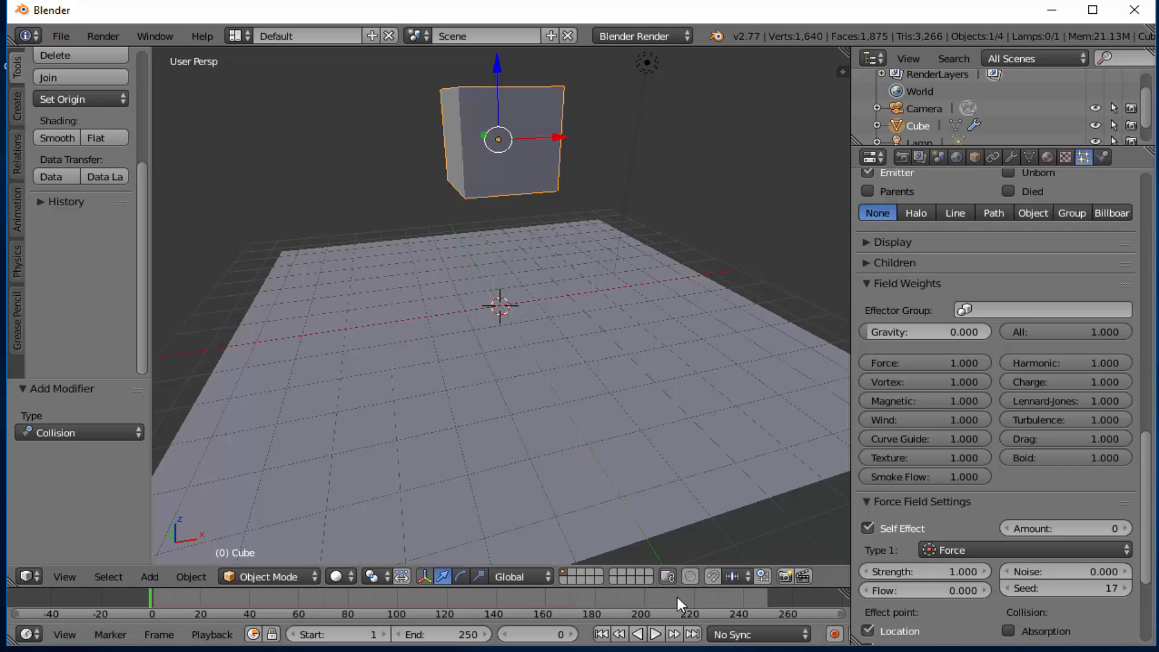
left_click(655, 634)
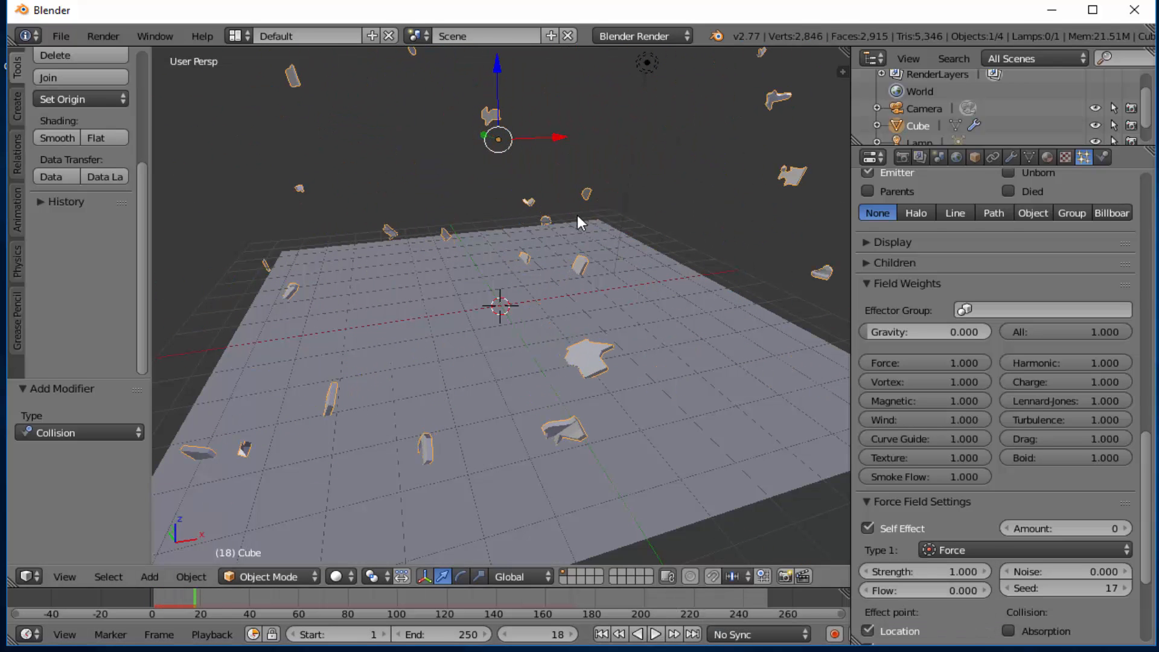
Set the particle force field strength to 23.4 and play the animation from the first frame
left_click(933, 575)
left_click_drag(933, 575, 965, 575)
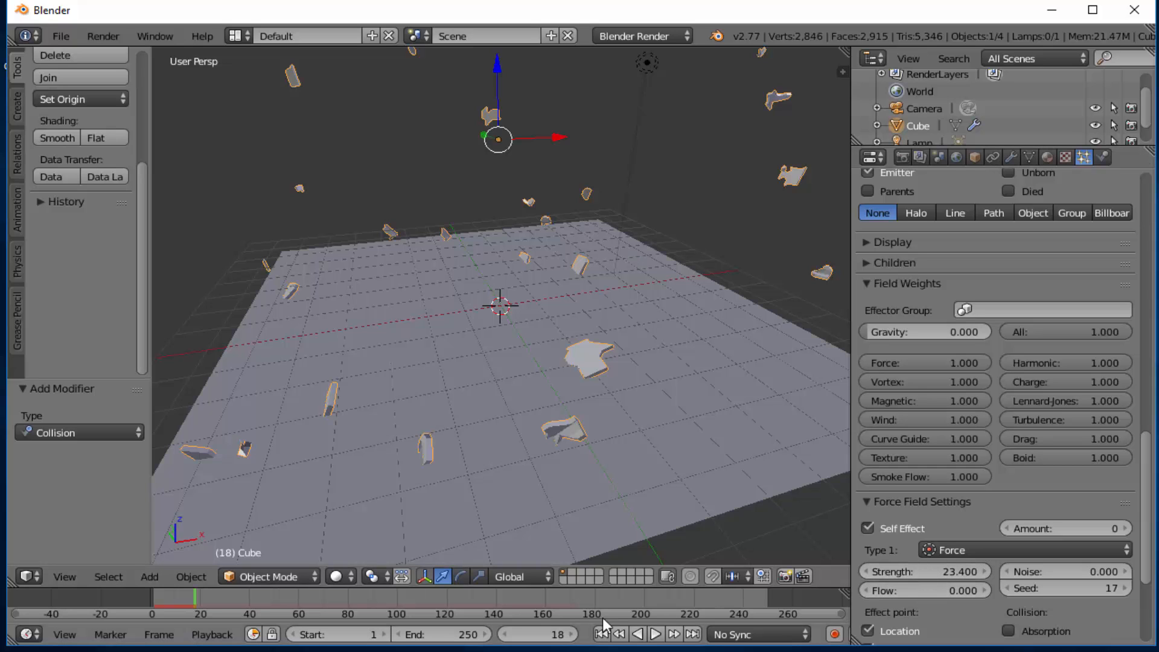
left_click(601, 633)
left_click(655, 634)
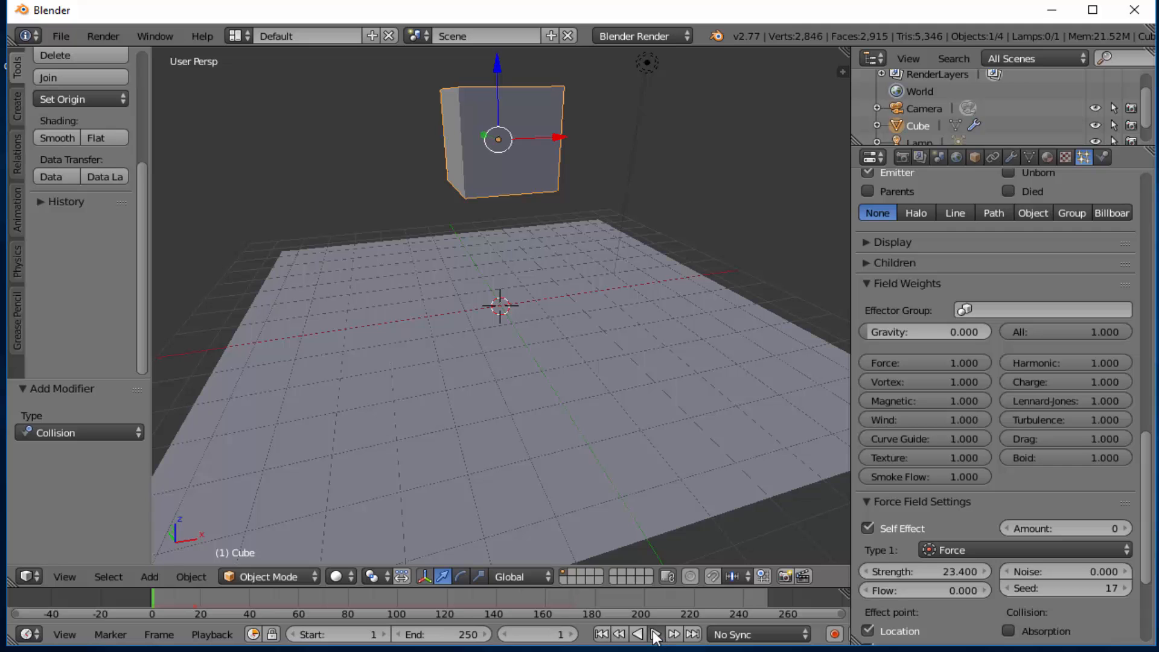
Replay the stronger explosion from the first frame with the whole plane and its surroundings in view
scroll(540, 291, "up", 5)
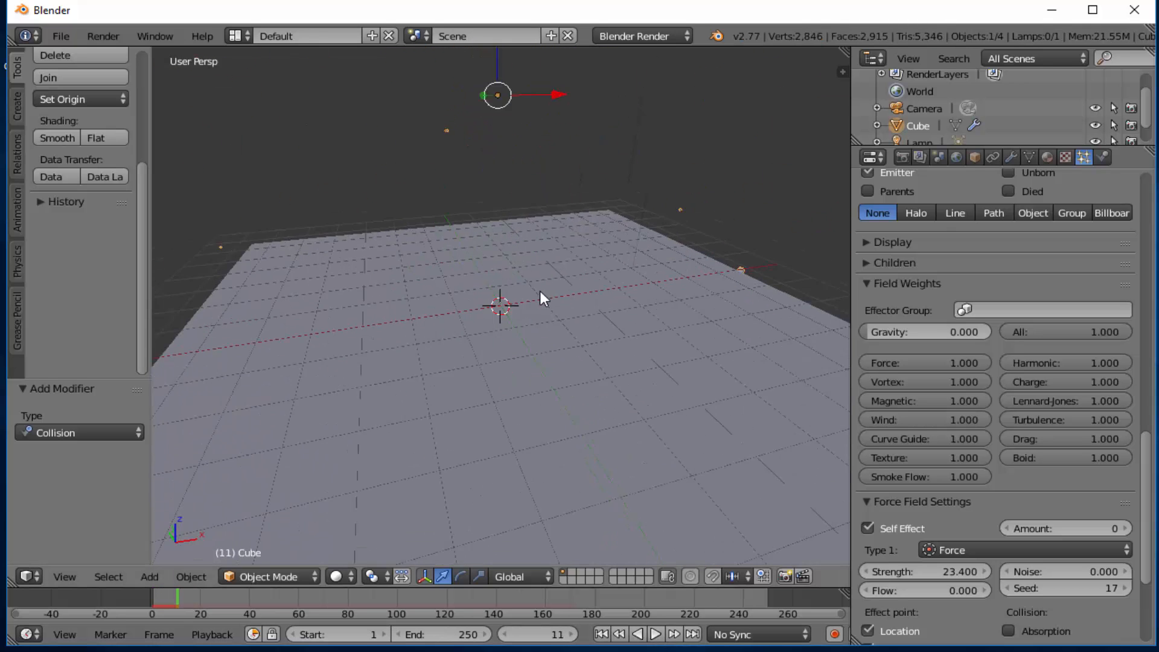
scroll(551, 321, "down", 2)
scroll(555, 323, "down", 3)
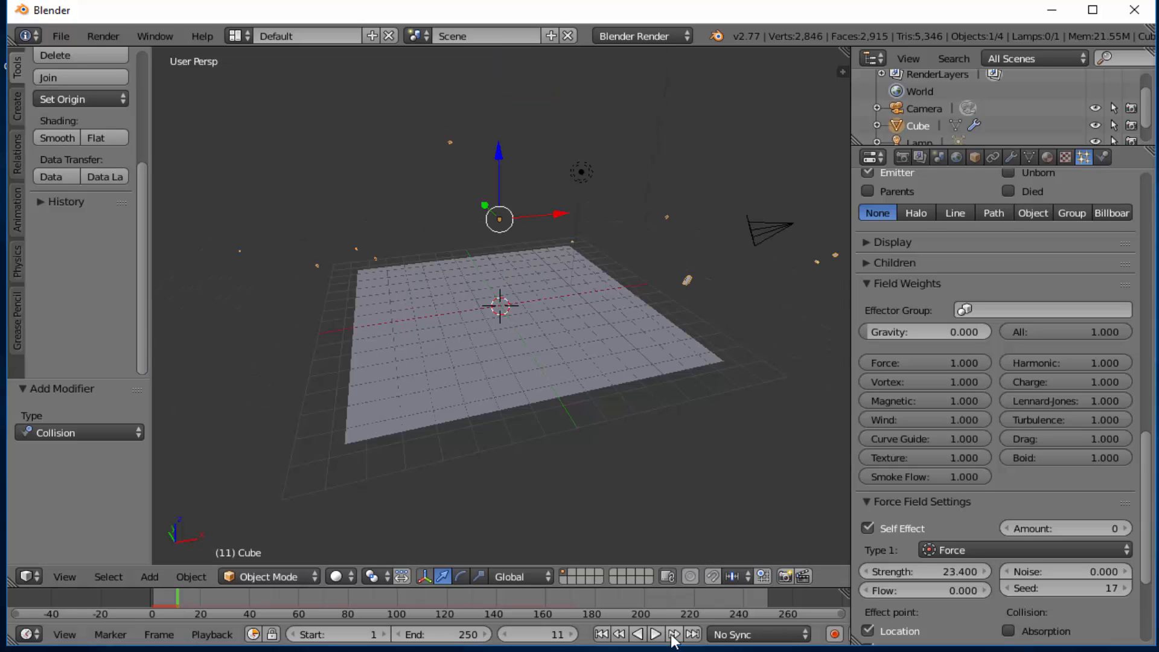
left_click(657, 638)
left_click(657, 637)
left_click(604, 637)
left_click(656, 634)
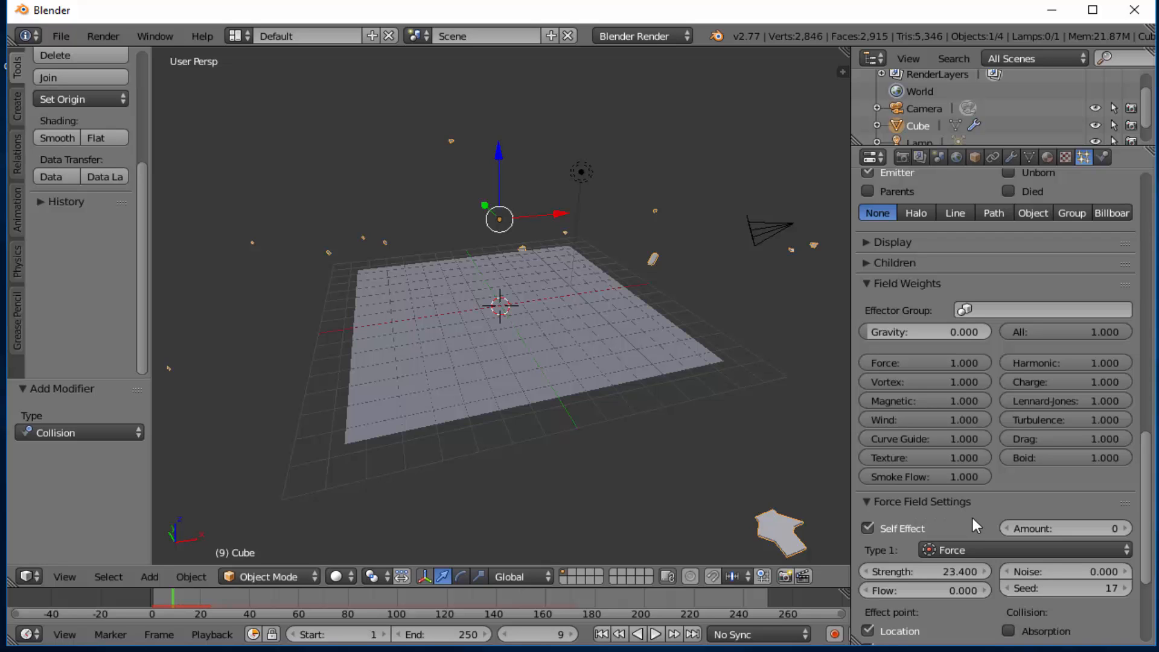
Set the strength of the particles' Force field to 1
left_click(973, 549)
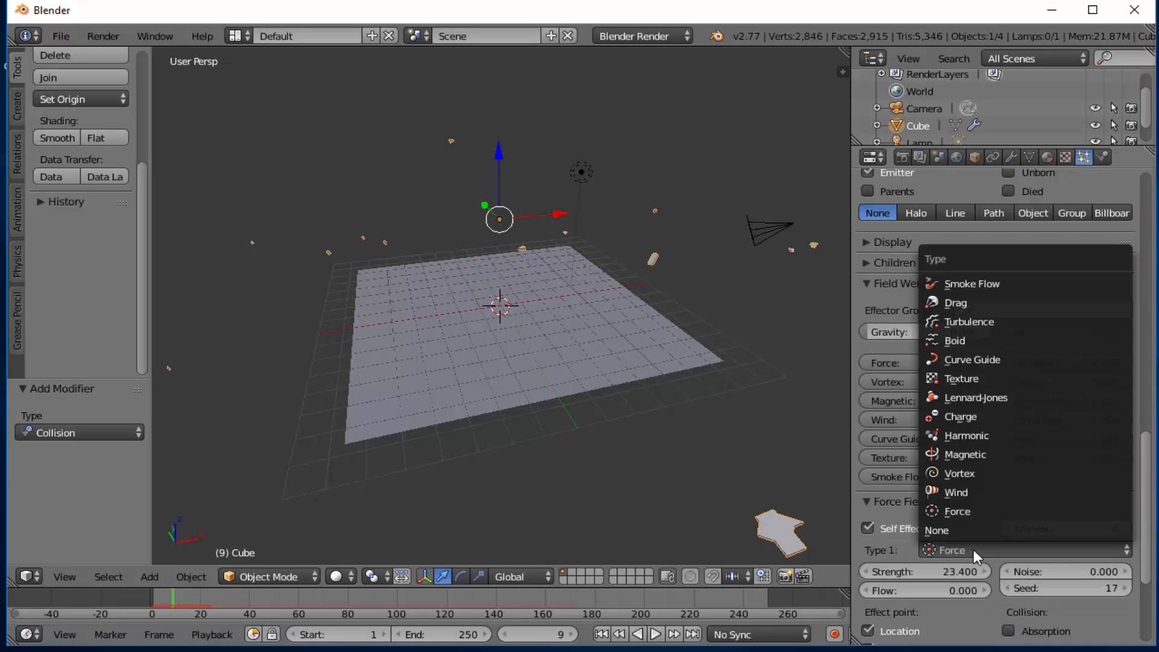
left_click(940, 569)
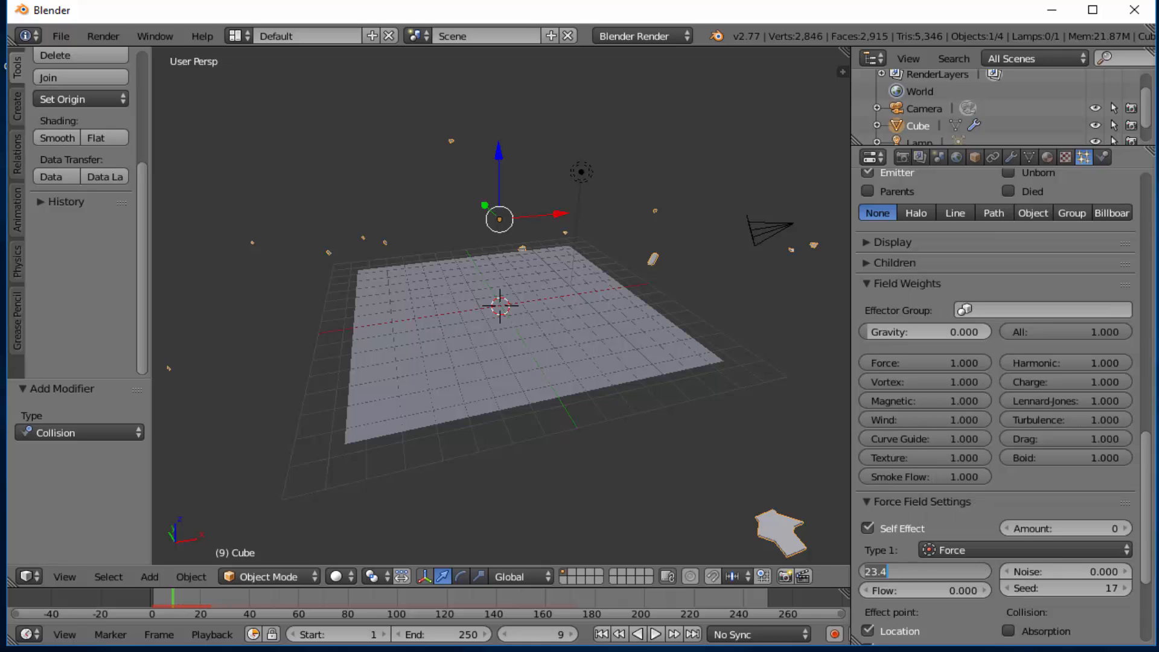
type("1")
key("Return")
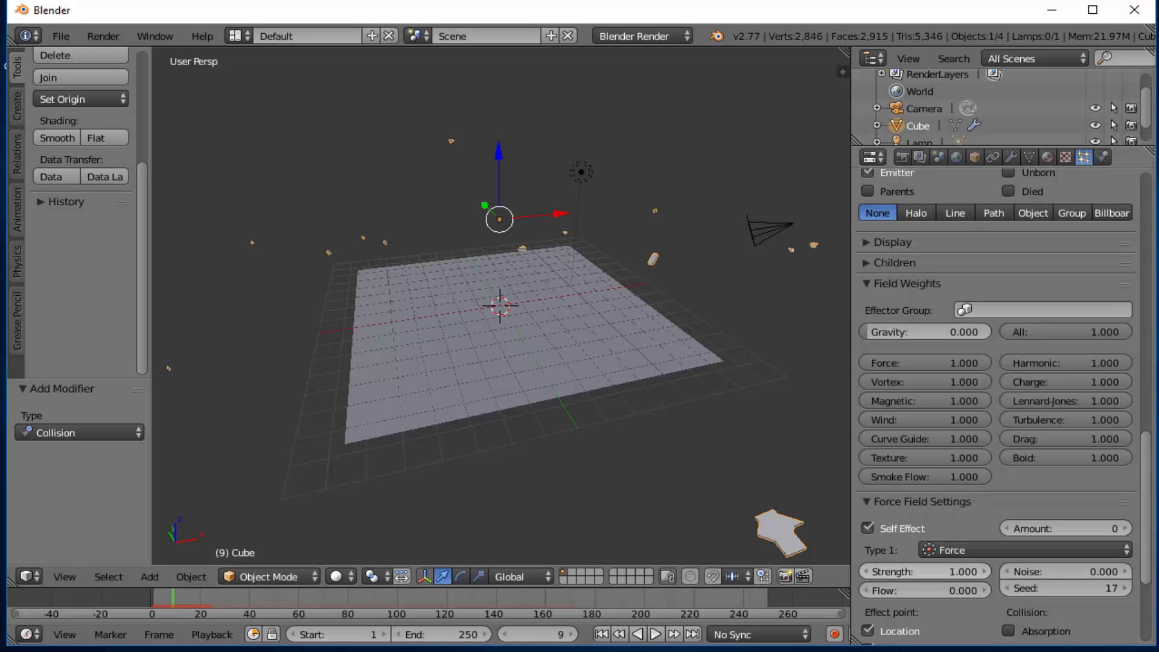
Change the type 1 force field to Magnetic and play the animation from the first frame
left_click(969, 551)
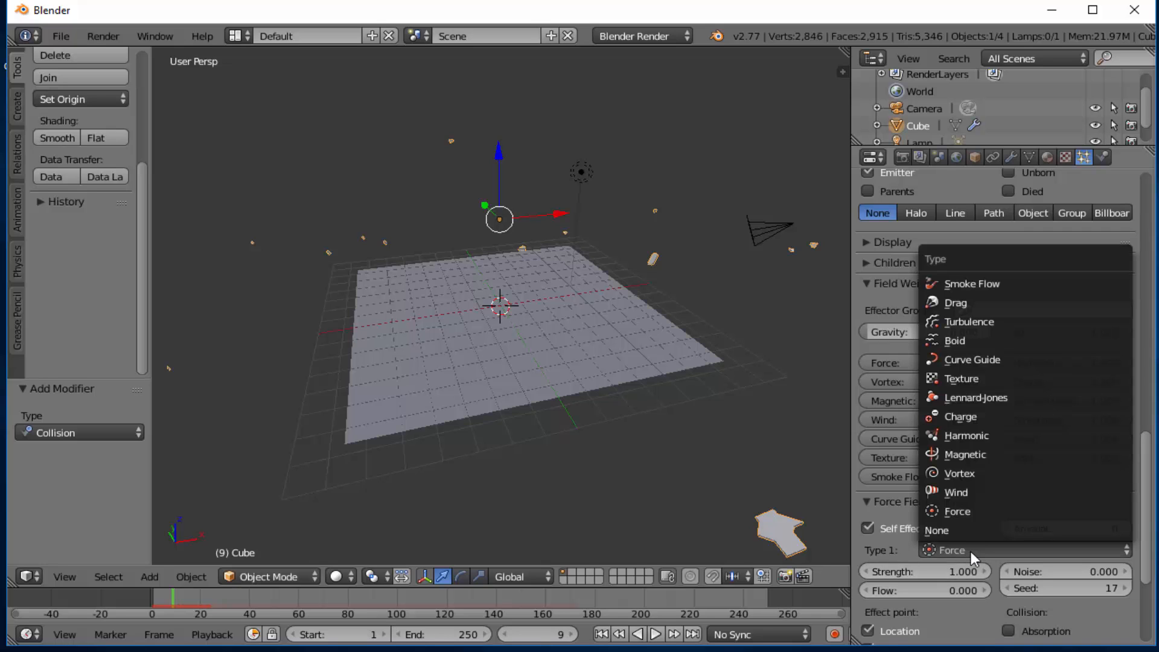
left_click(986, 456)
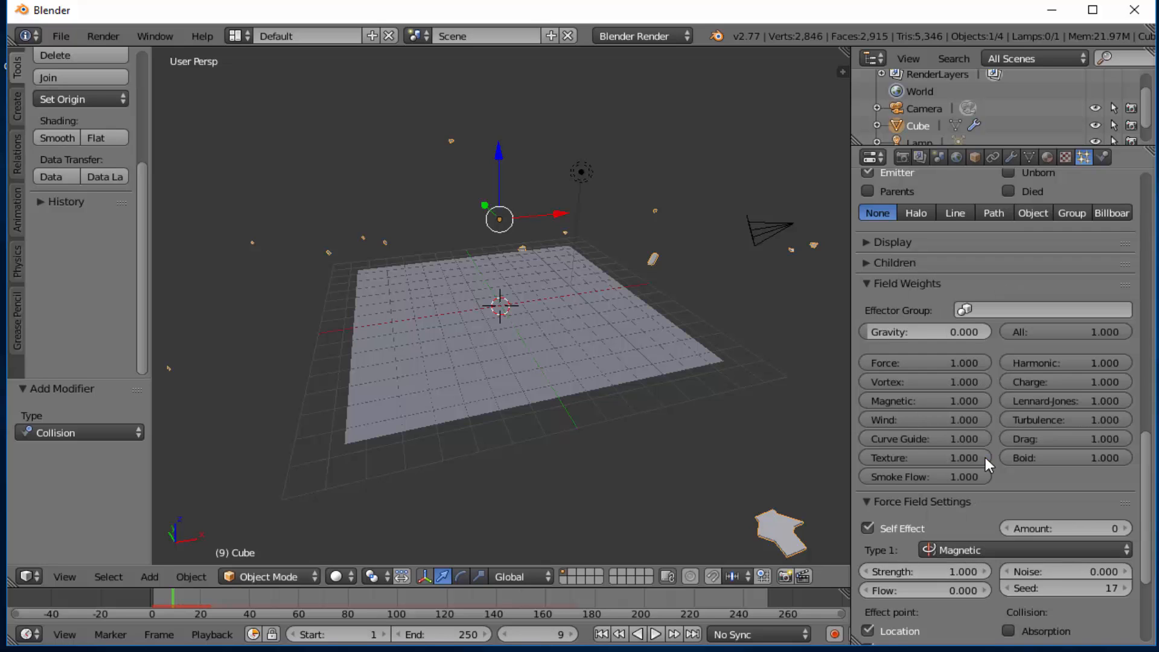
left_click(601, 634)
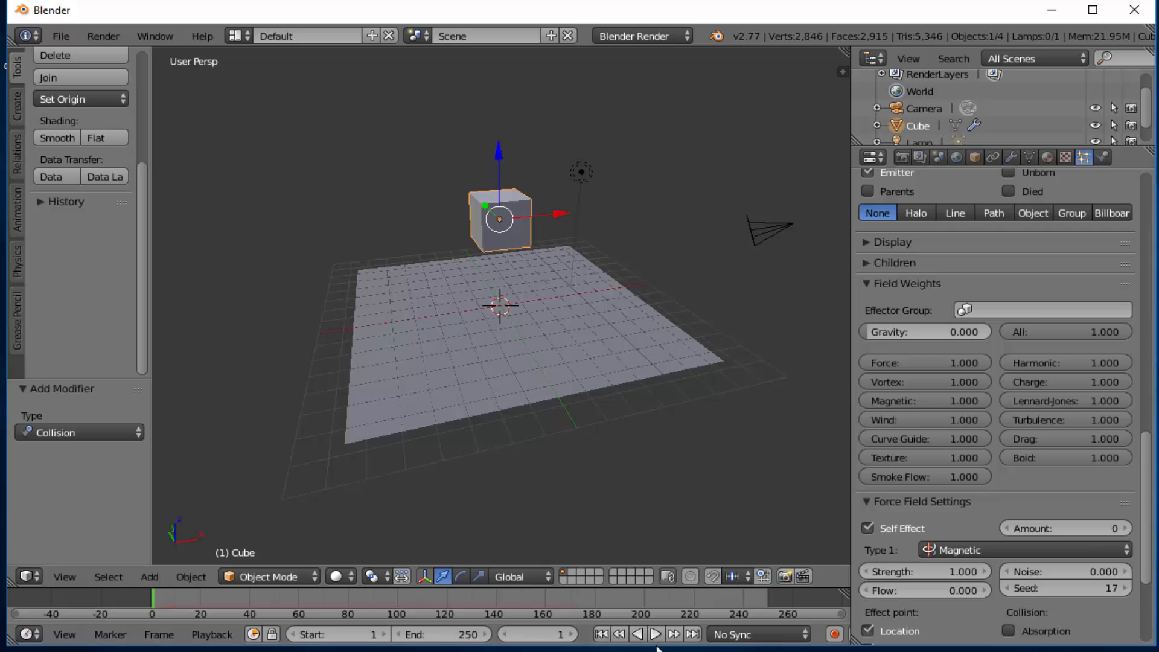
left_click(655, 634)
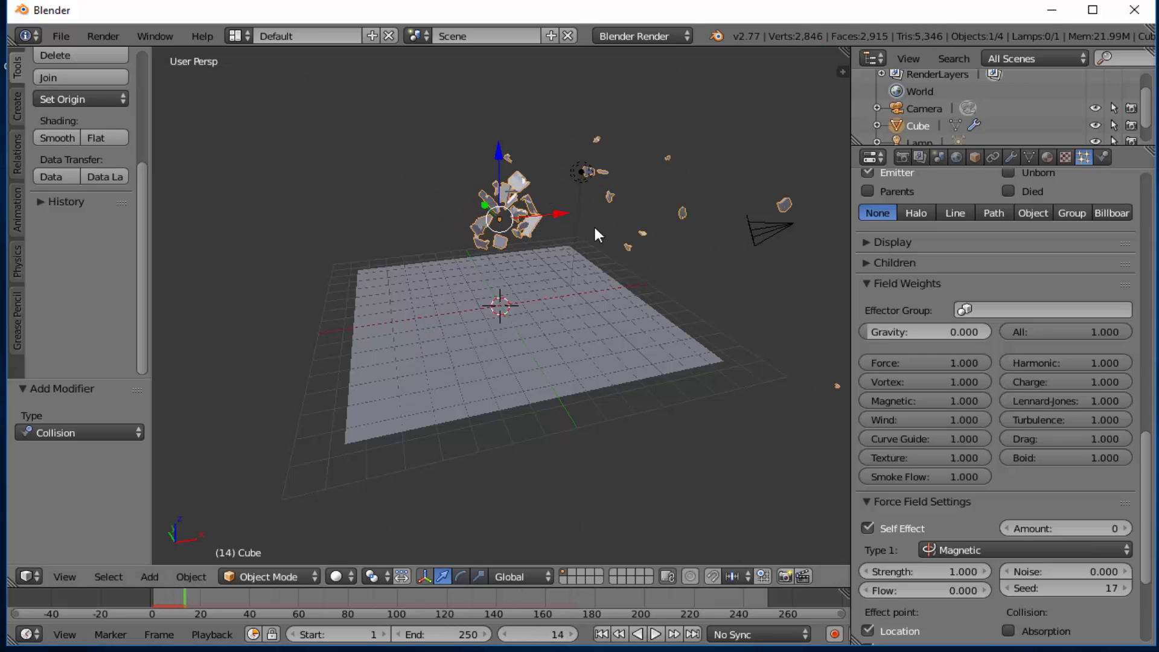
Set the Magnetic field strength to 0.4 and compare the animation with Self Effect off and on
left_click_drag(947, 573, 928, 574)
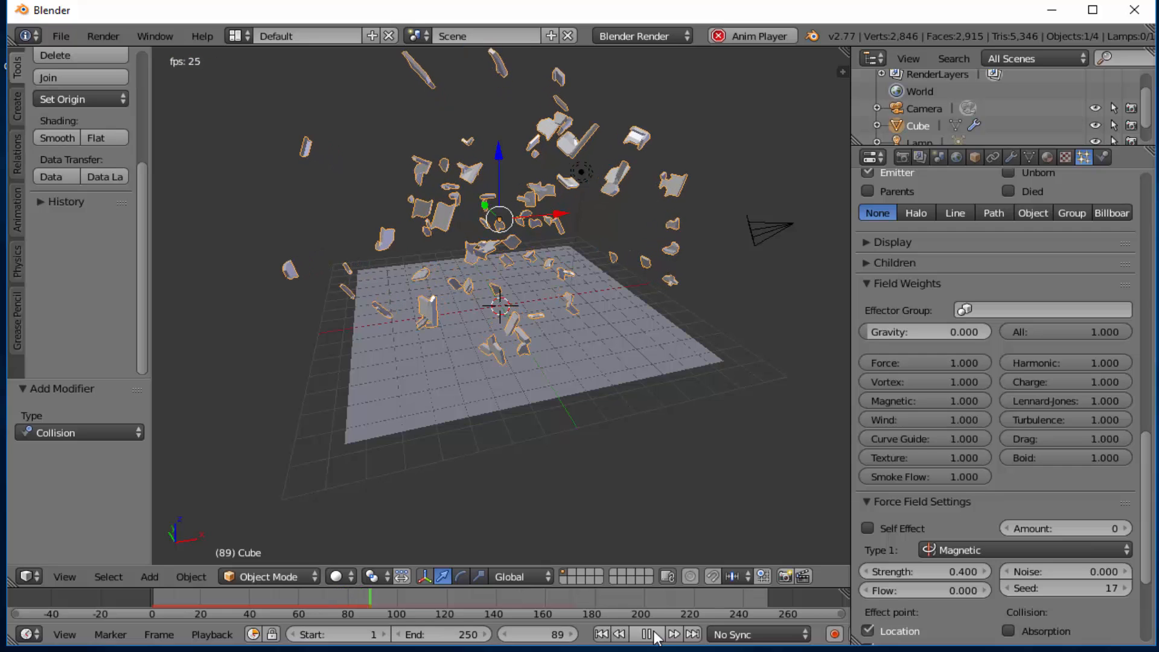
left_click(649, 634)
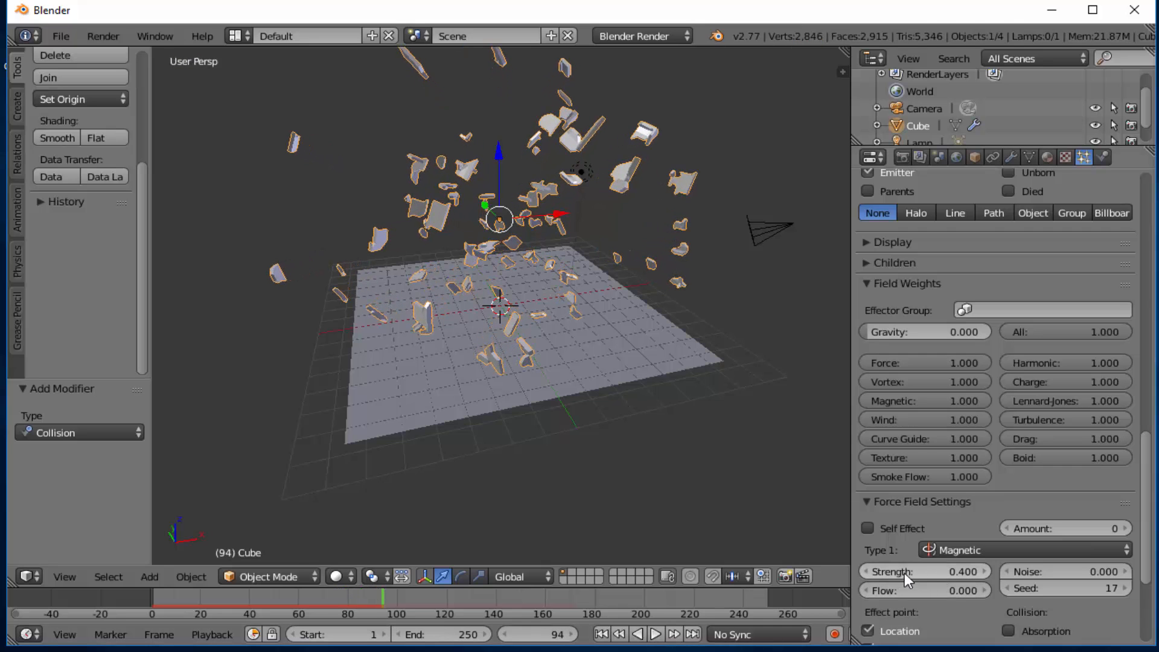
left_click(866, 528)
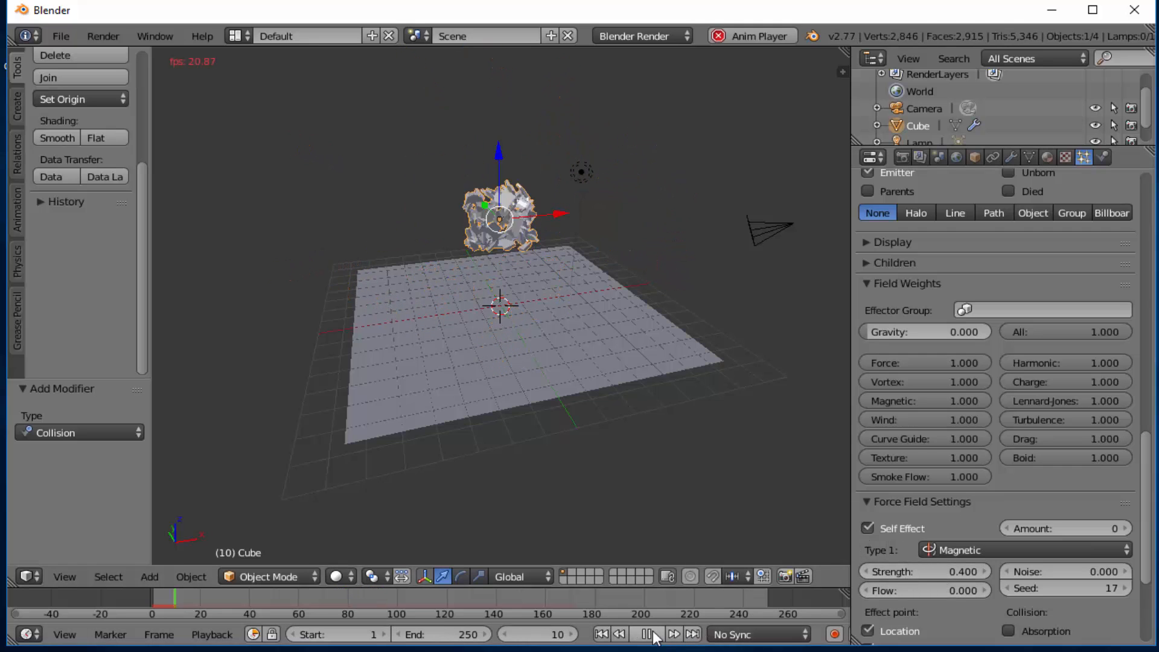
left_click(655, 633)
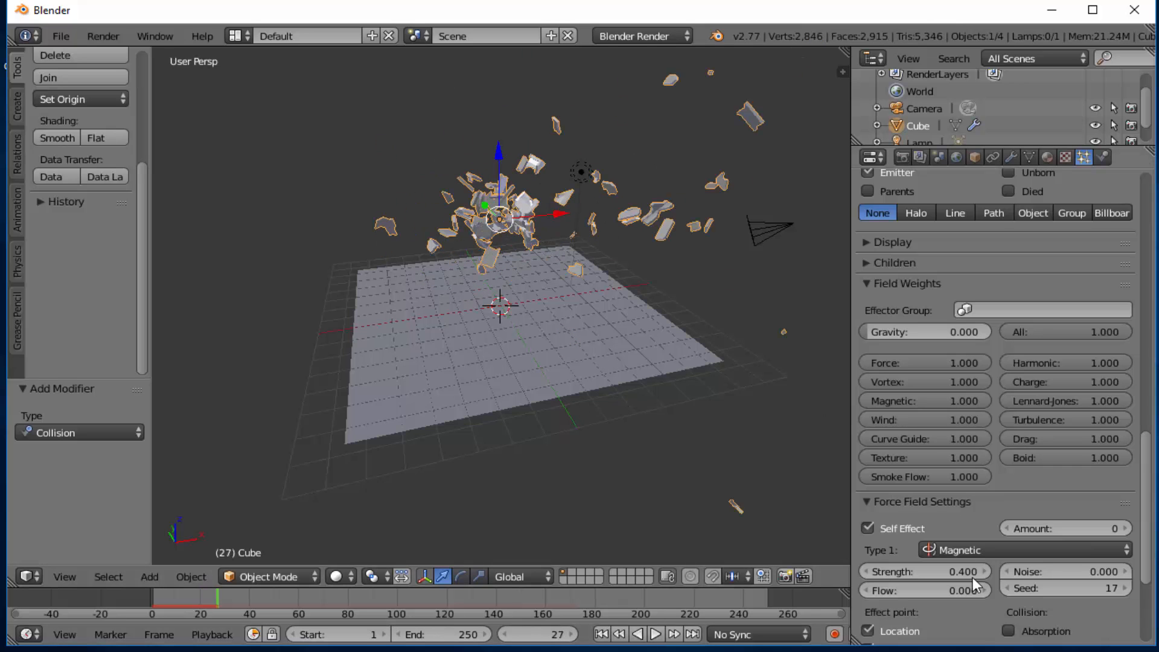
Preview the Magnetic field once more, and change the type 1 force field to Boid and play it from the first frame
left_click(658, 634)
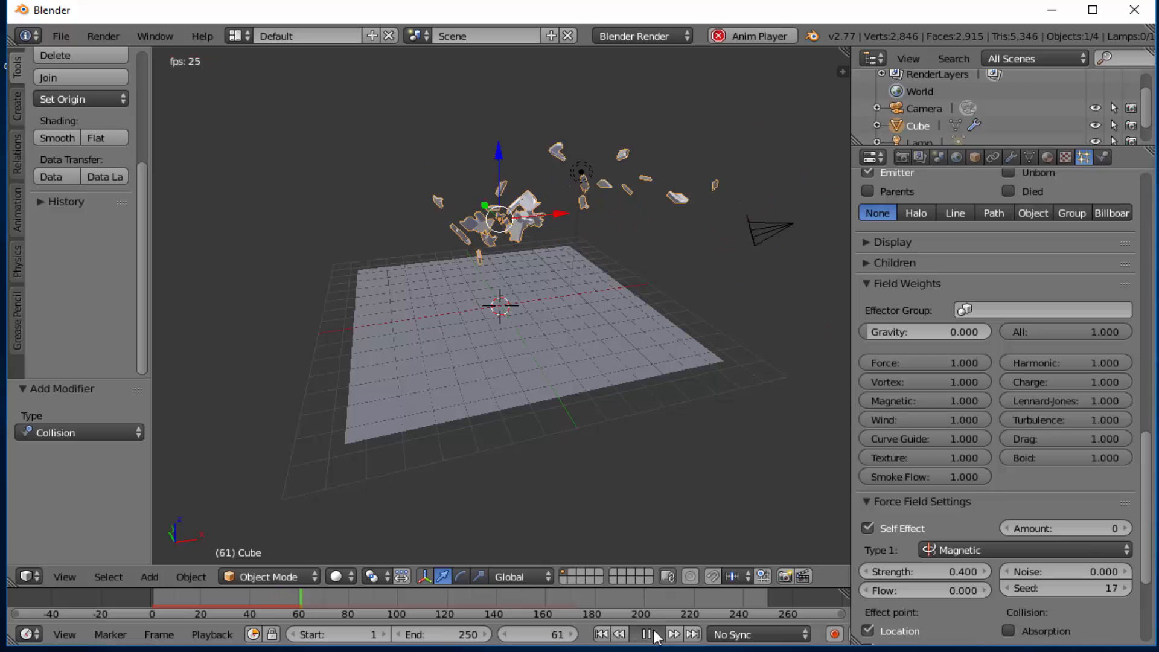
left_click(655, 634)
left_click(1016, 550)
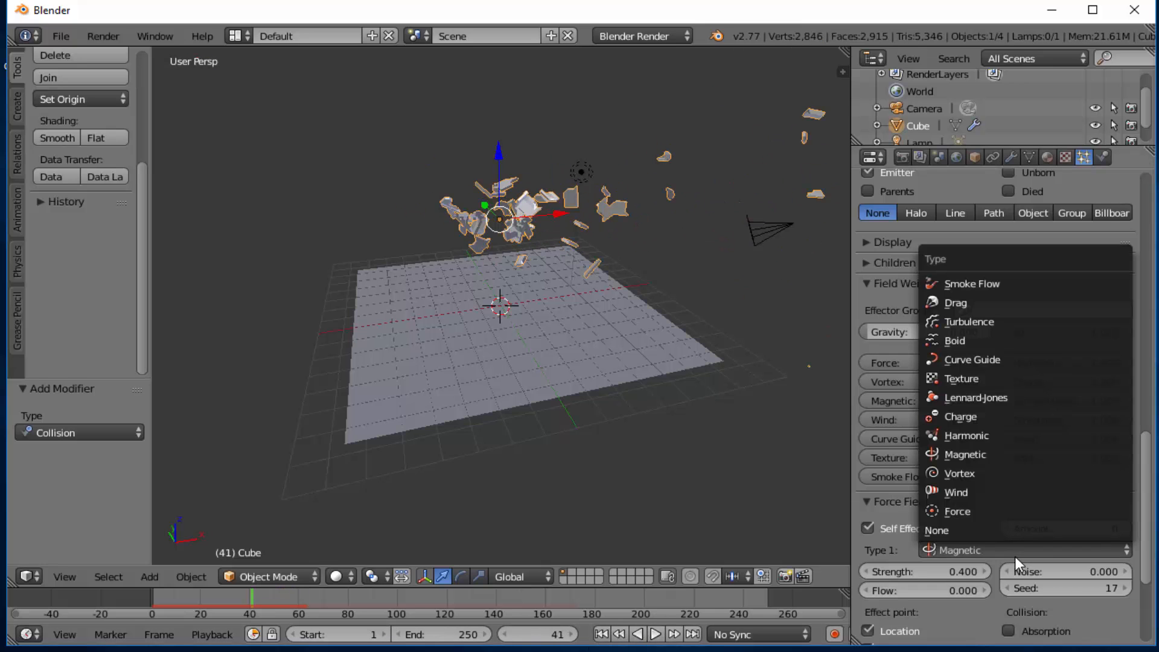
left_click(974, 340)
left_click(601, 633)
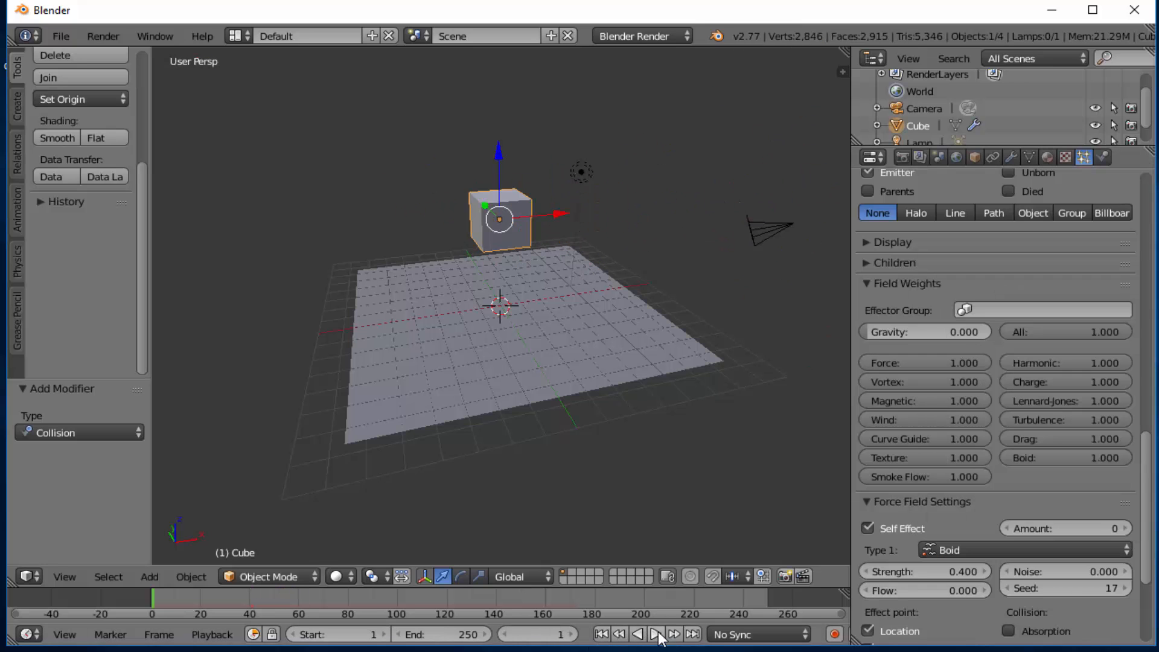
left_click(655, 633)
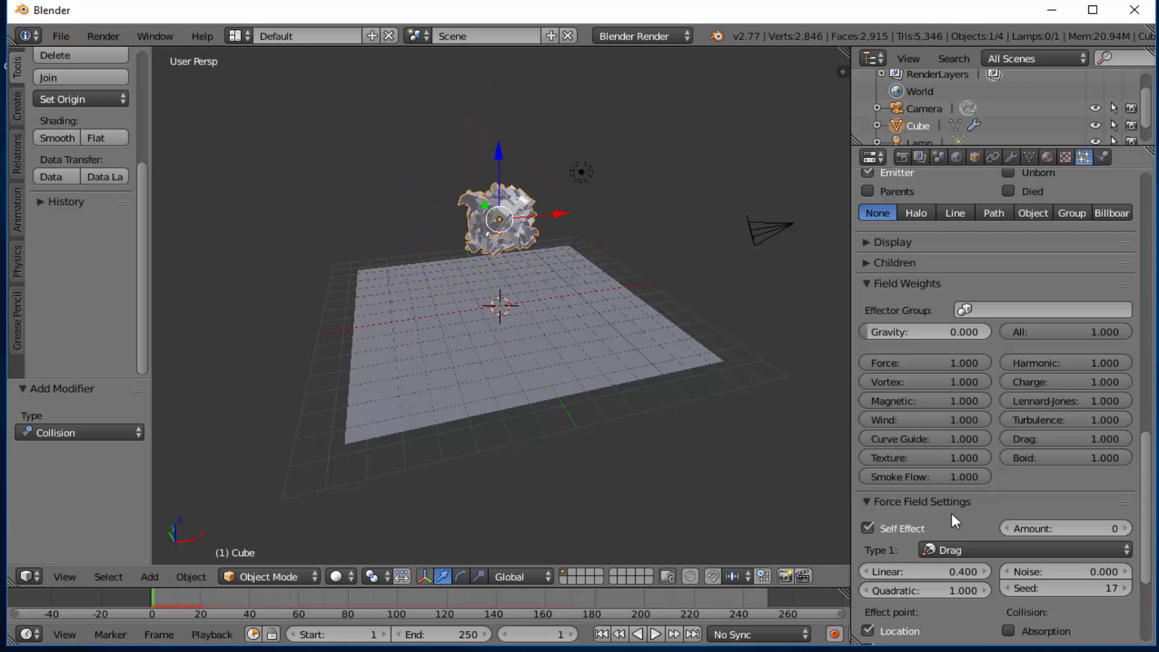
Change the type 1 force field to Wind, preview the animation and return to the first frame
left_click(949, 543)
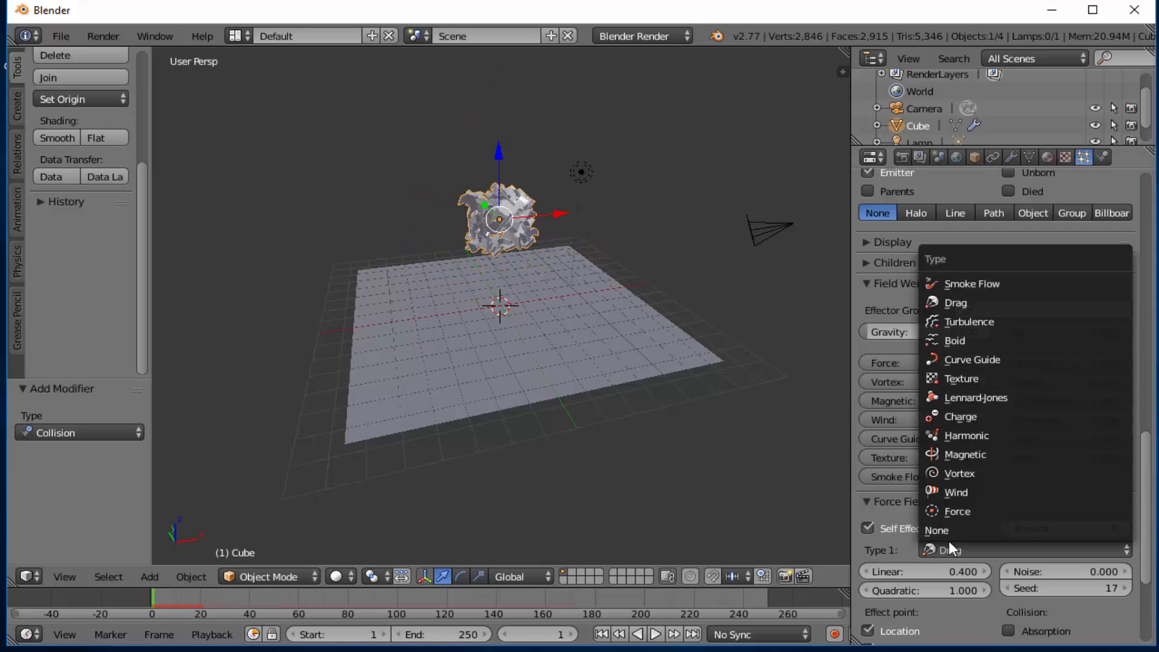
left_click(947, 498)
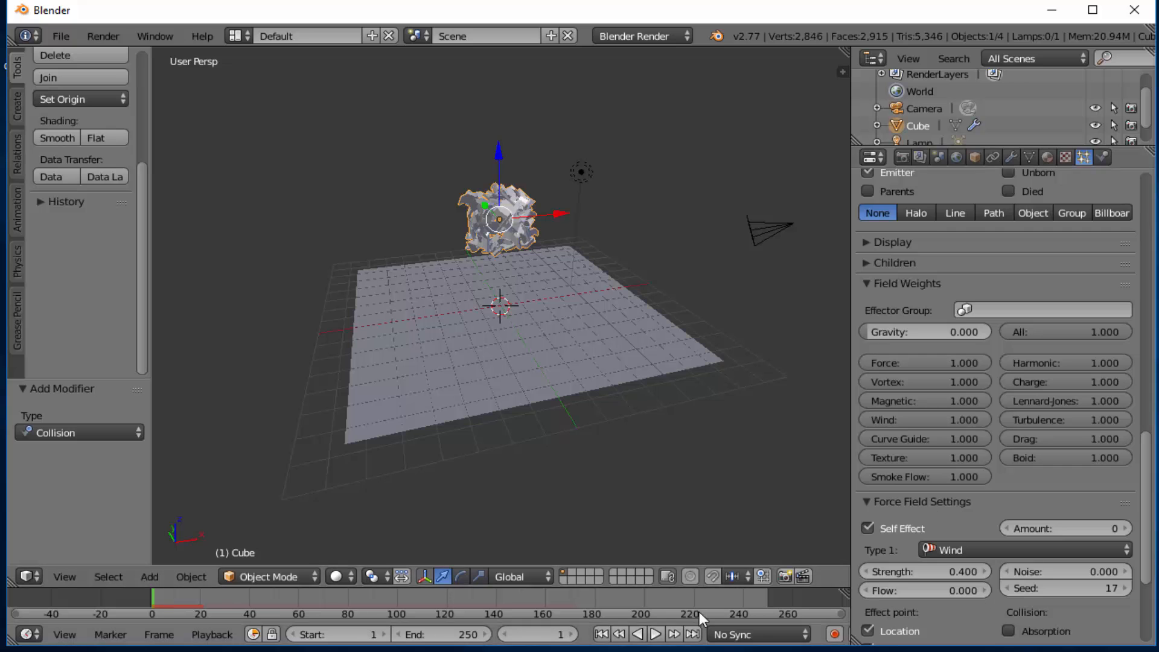
left_click(656, 633)
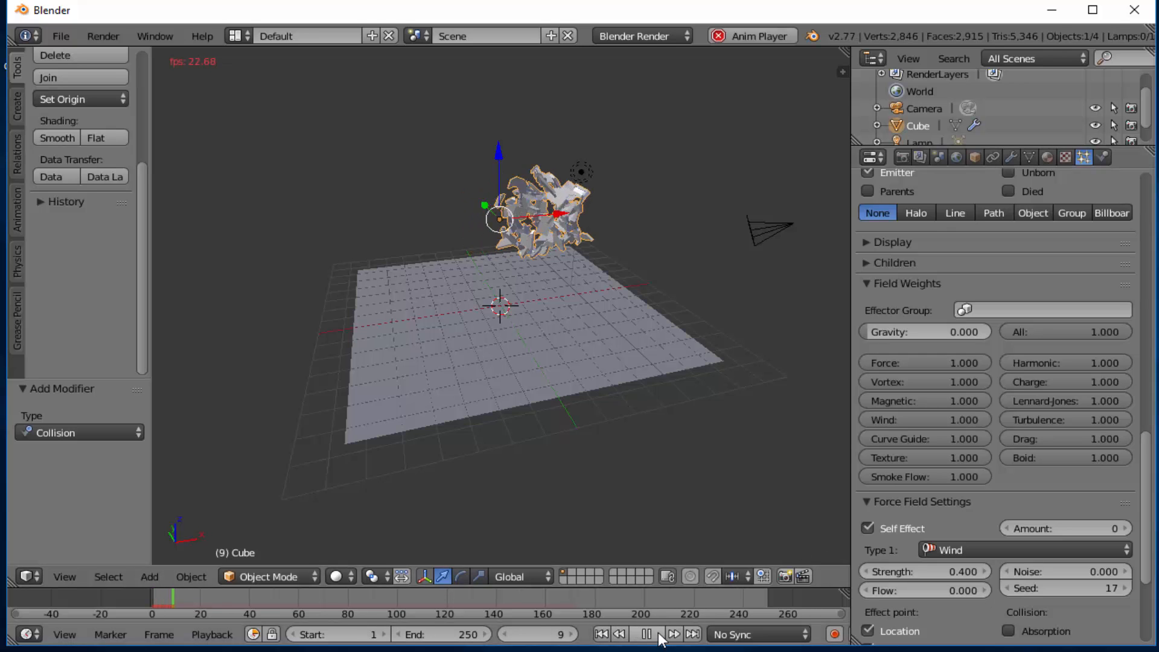
left_click(656, 633)
left_click(604, 633)
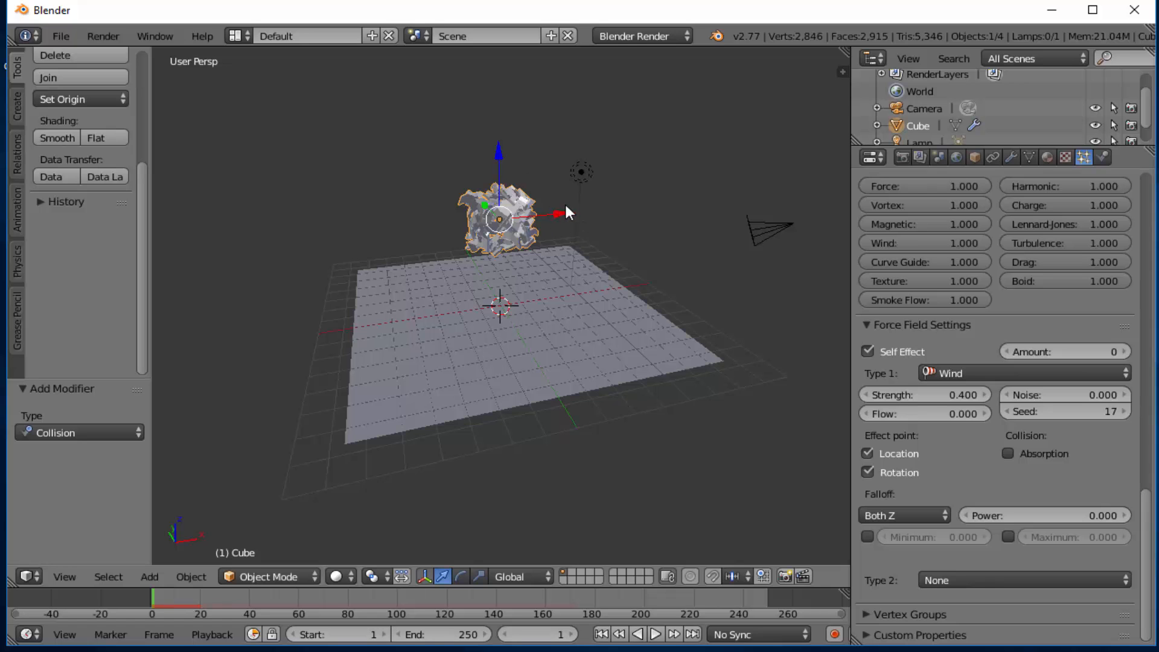
Review the cube's particle settings, from Emission and Velocity through Field Weights to Force Field Settings
scroll(1149, 513, "up", 10)
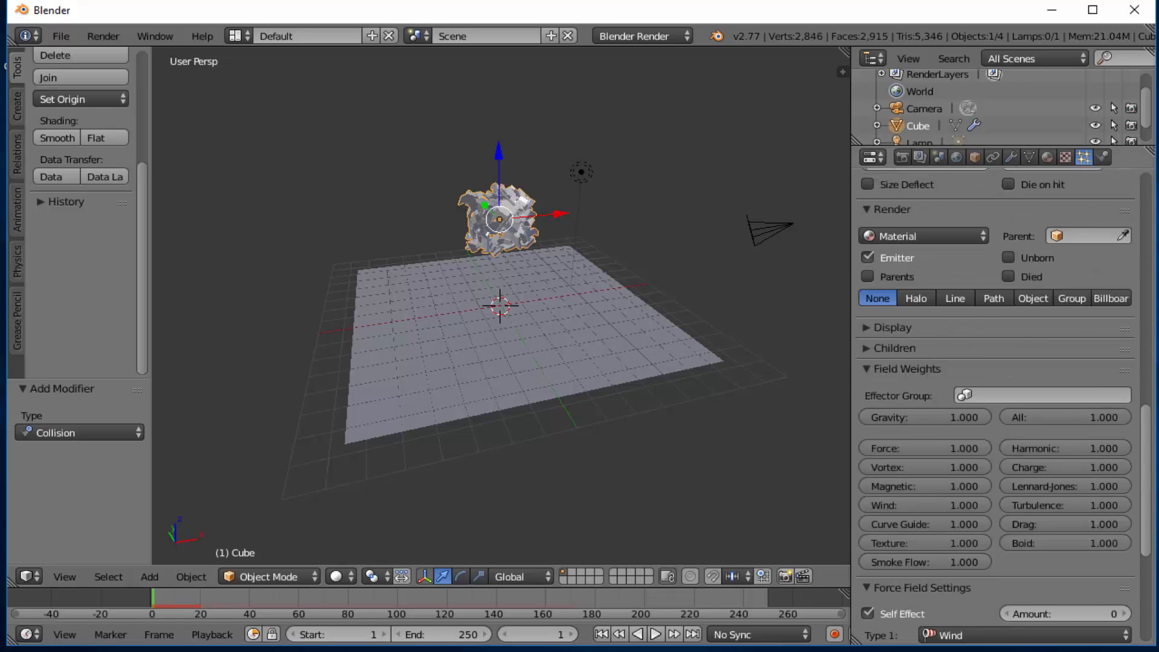
scroll(996, 392, "up", 20)
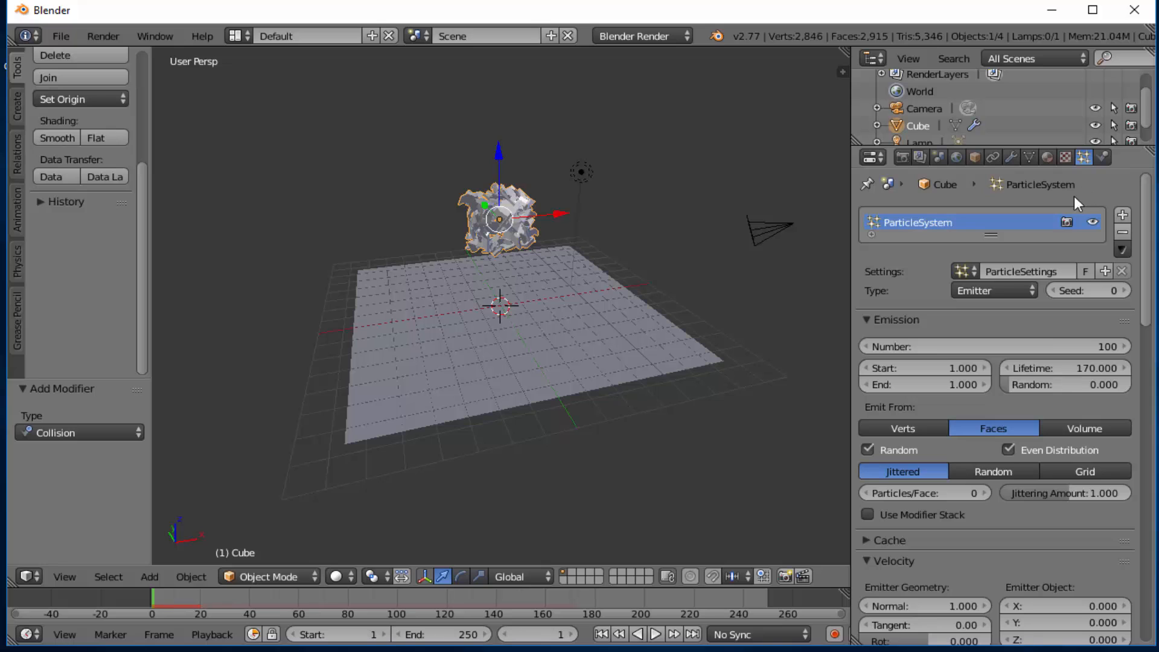
scroll(1146, 257, "down", 3)
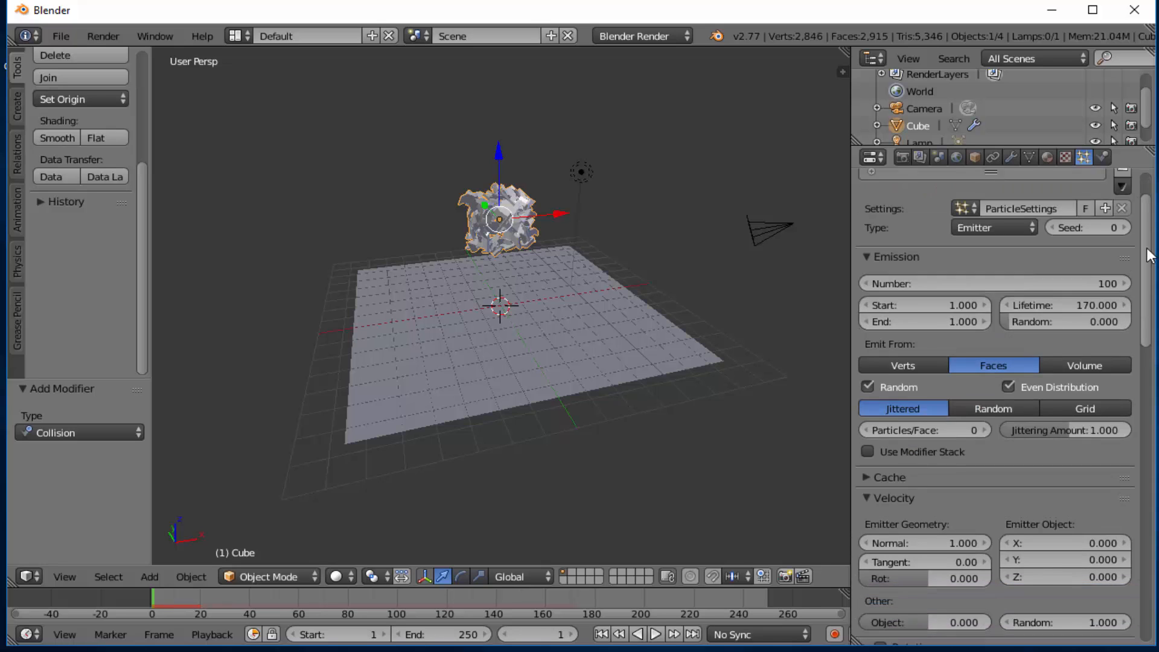
scroll(1150, 256, "down", 2)
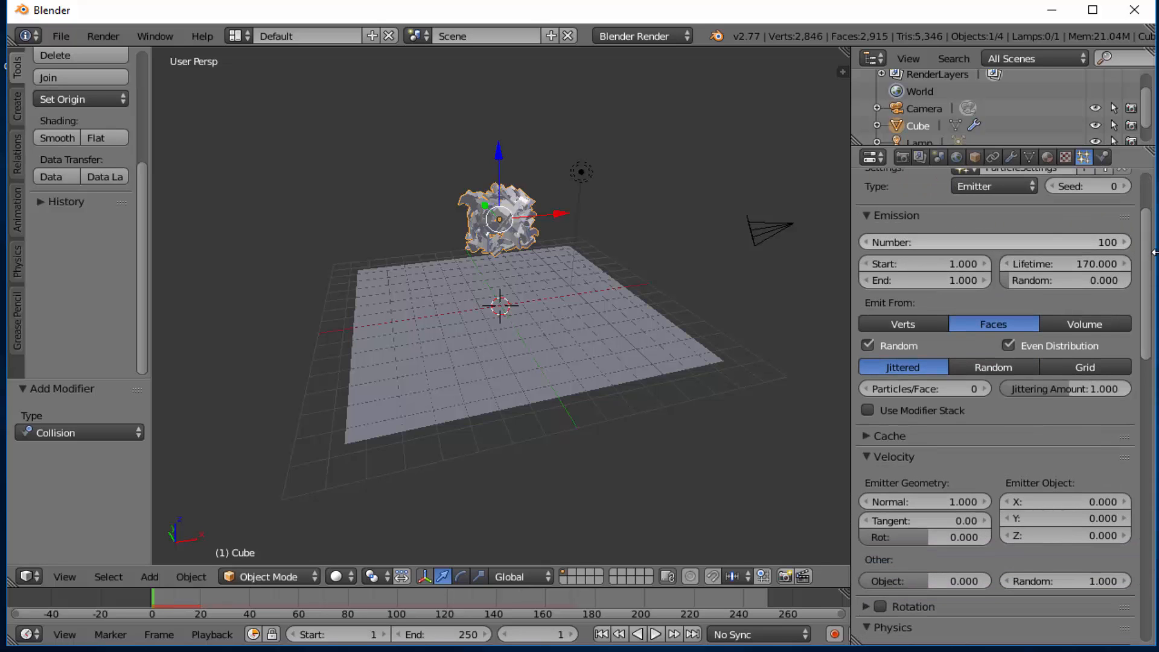
left_click_drag(1154, 252, 1155, 473)
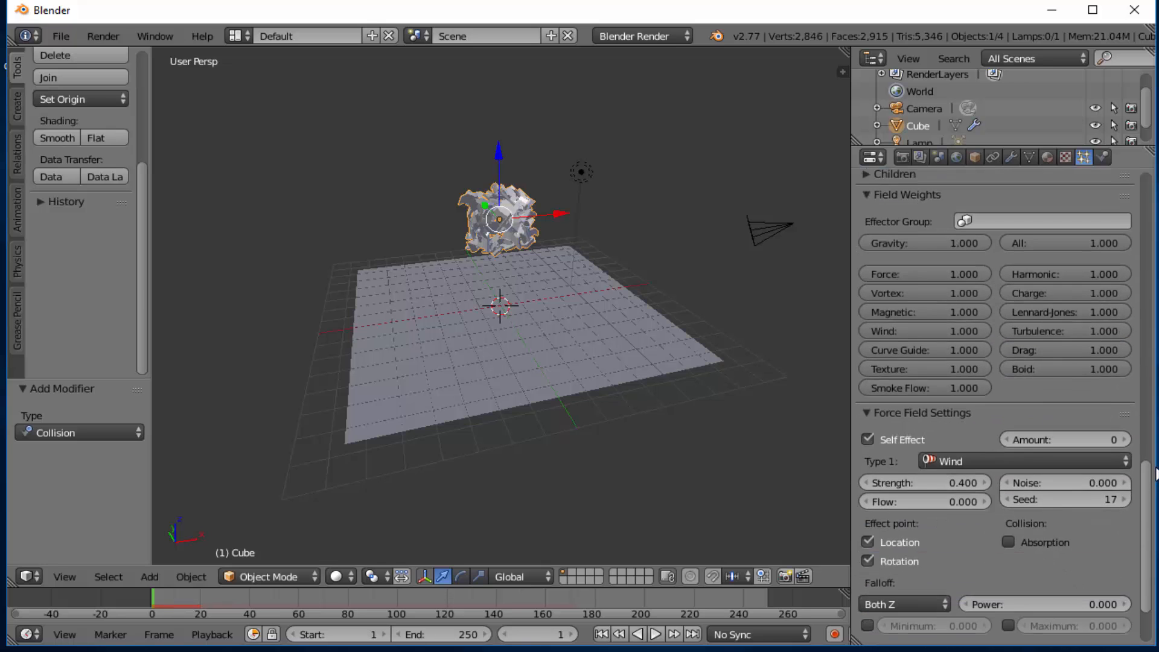
scroll(1155, 473, "up", 5)
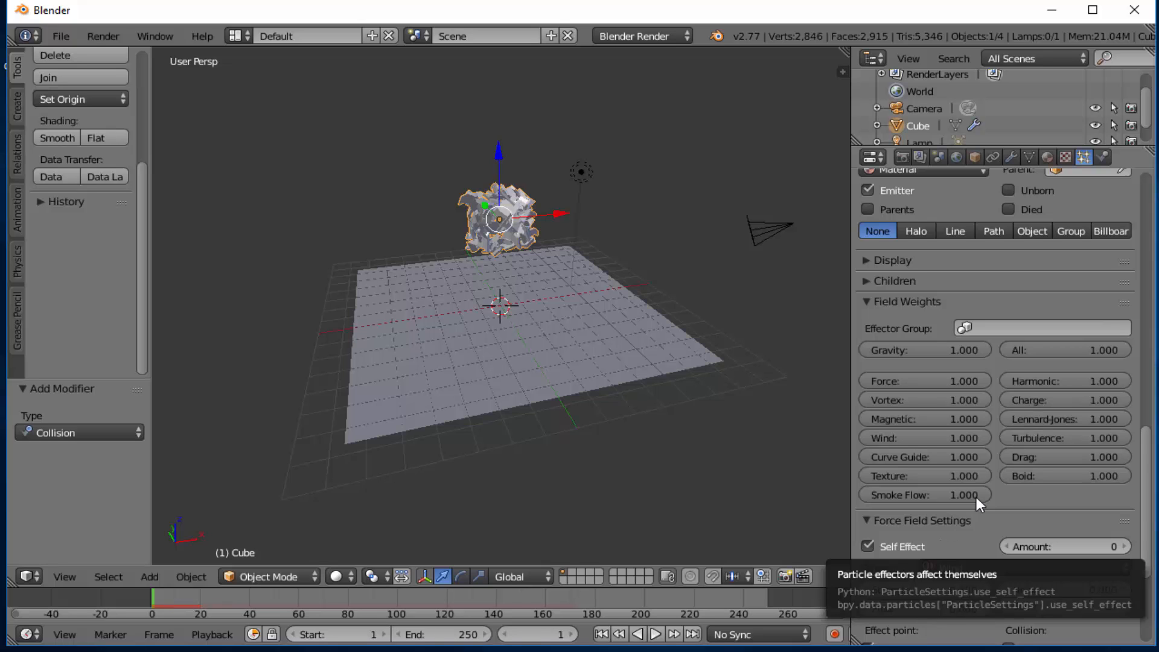
left_click_drag(1147, 447, 1147, 196)
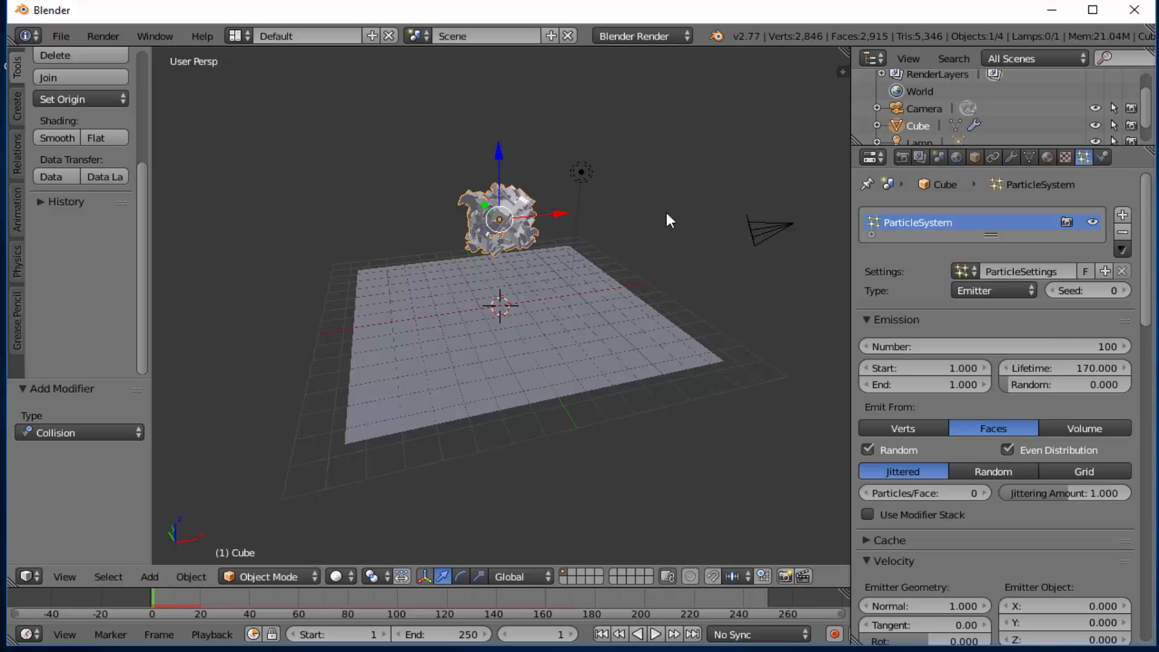
Try applying the cube's Solidify modifier, inspect the fragments up close from above and undo the application
left_click(1010, 157)
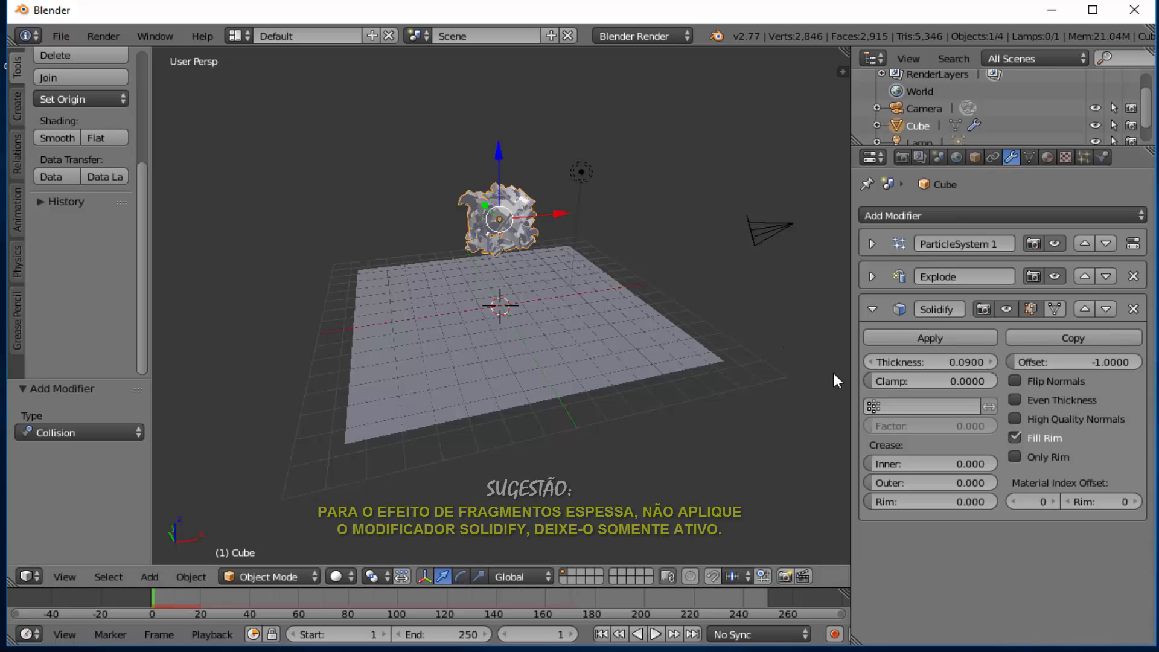
left_click(928, 339)
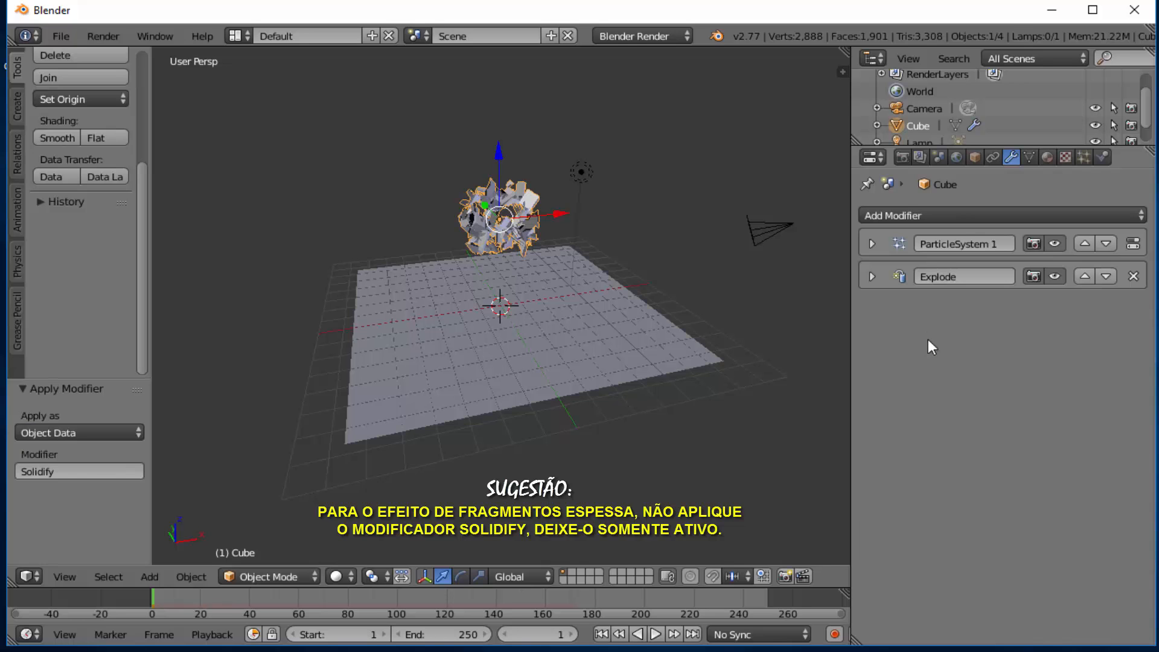
scroll(582, 273, "down", 1)
scroll(582, 272, "up", 5)
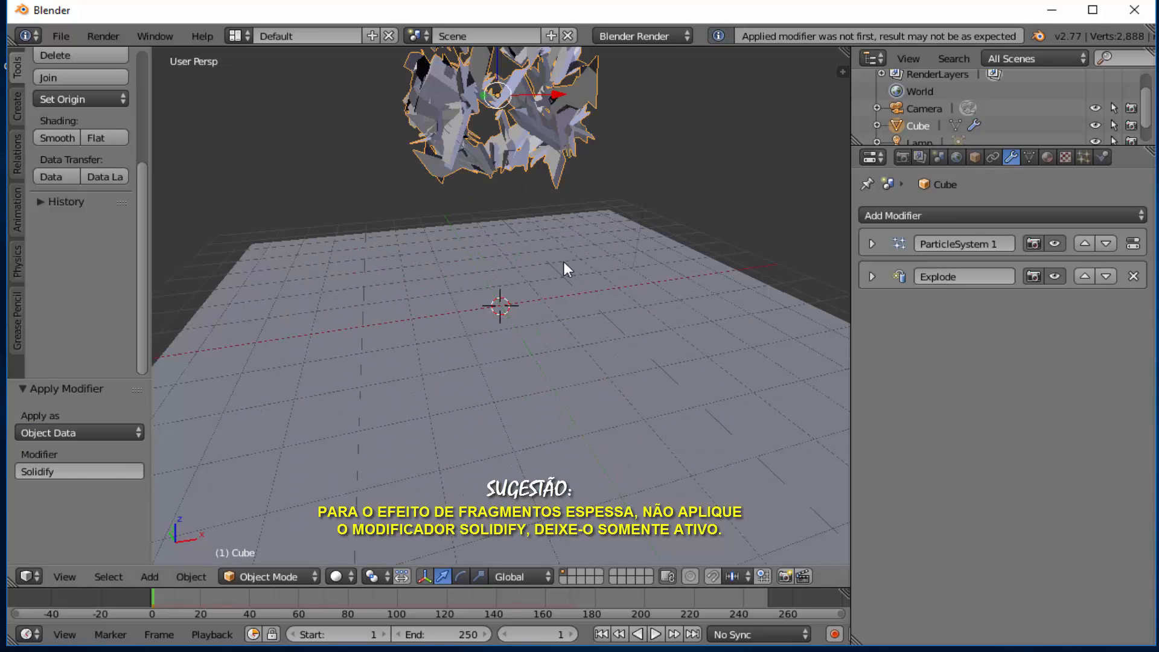
middle_click_drag(564, 262, 681, 252)
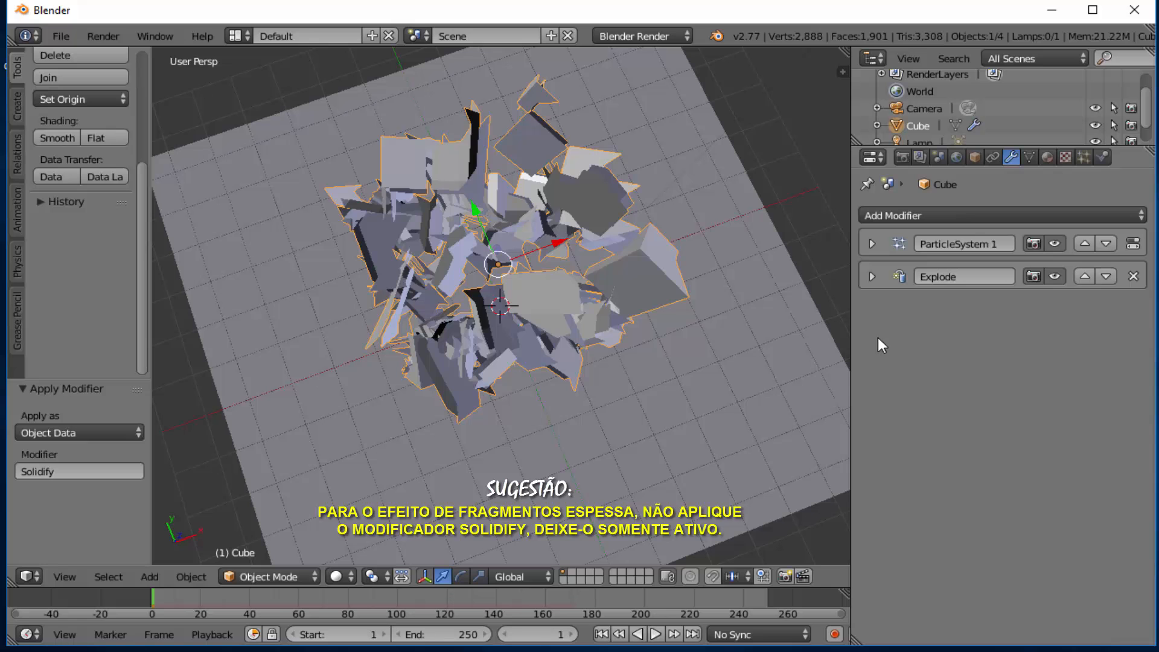
key("ctrl+z")
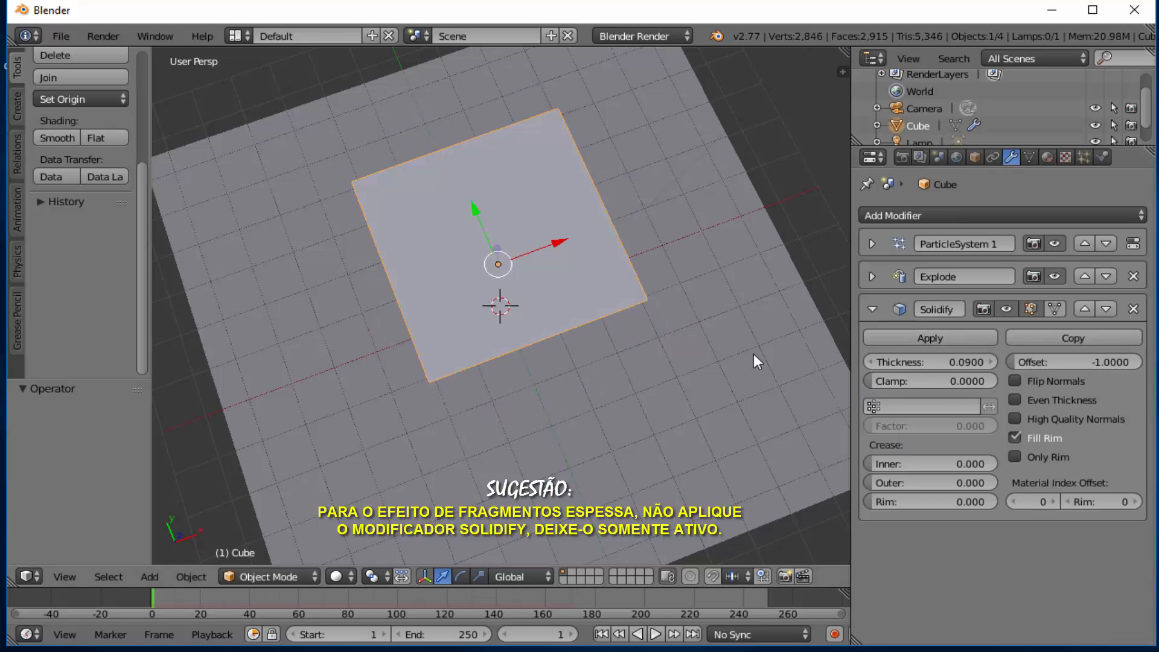
Play the animation with the Solidify modifier unapplied and examine the thick fragments above the plane
middle_click_drag(753, 355, 744, 292)
key("alt+a")
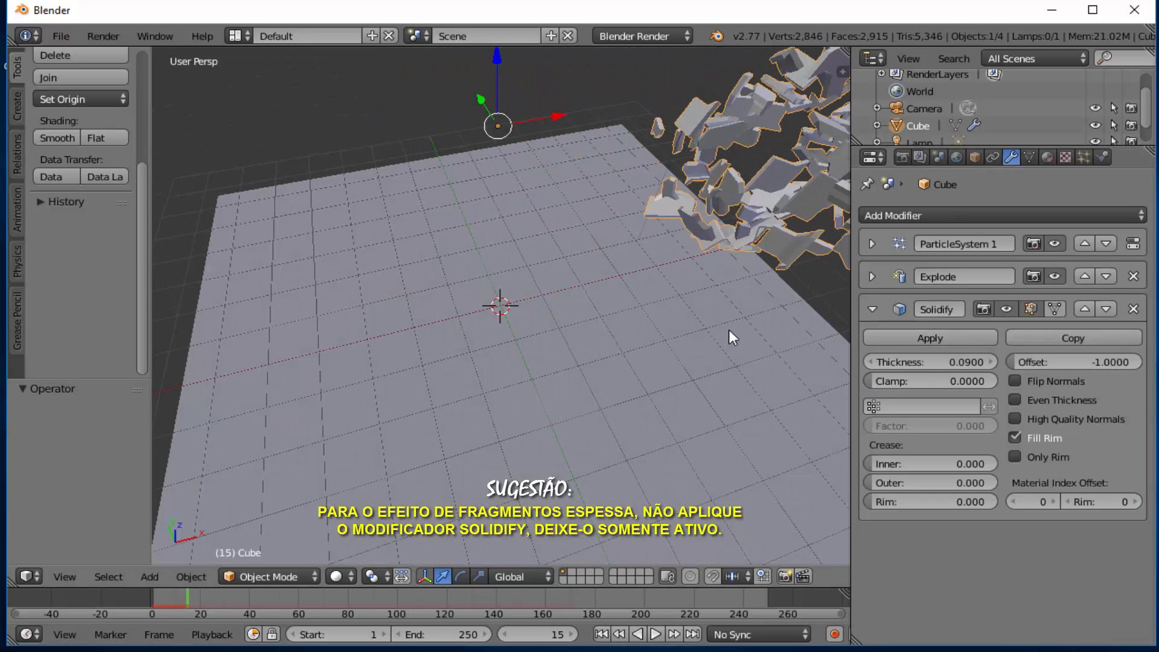
scroll(795, 277, "up", 2)
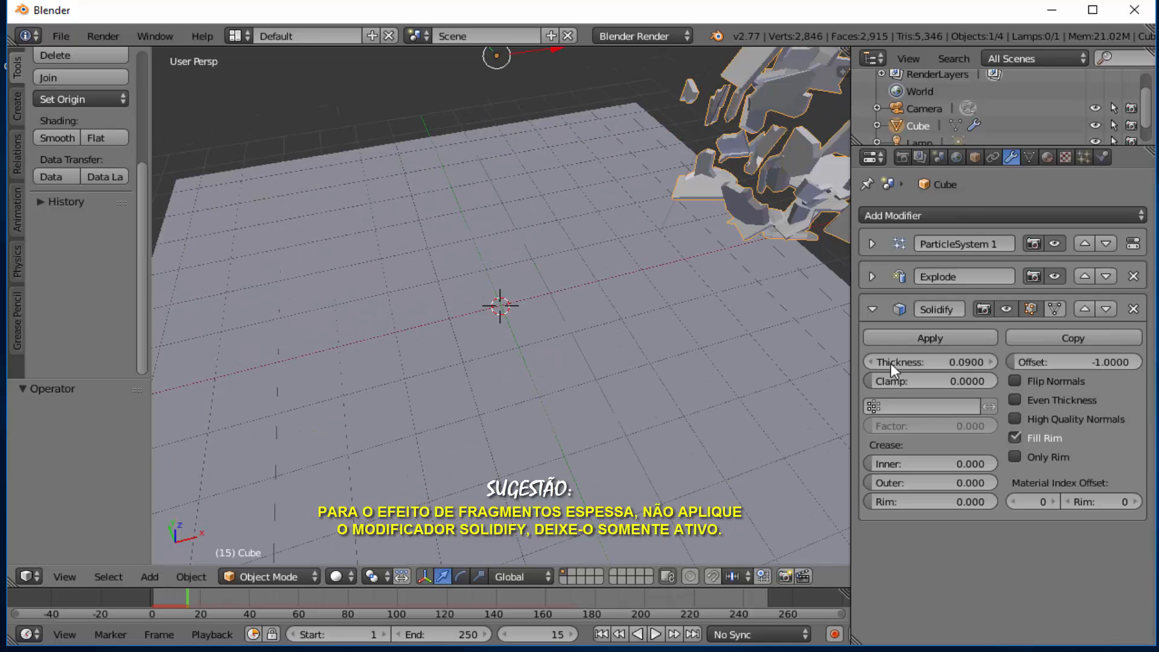